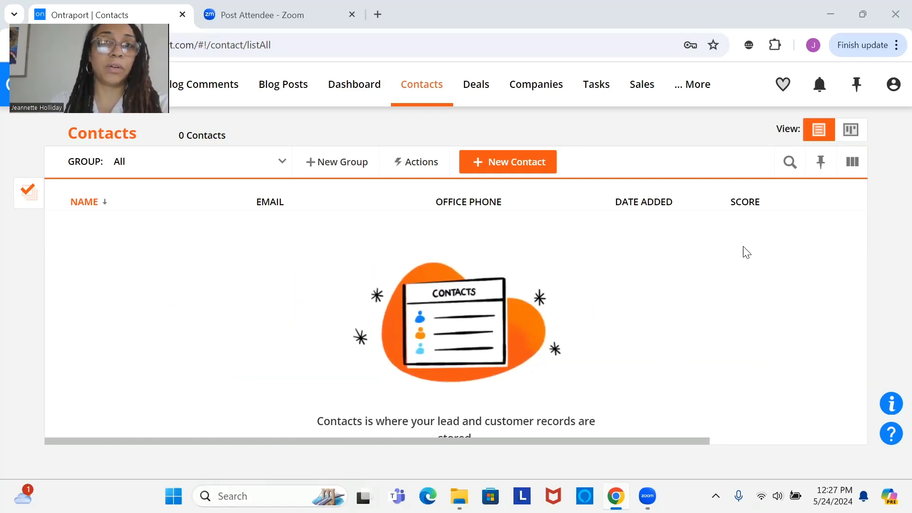
Step: In the contact settings' tag manager, create and save a new tag named "Week 1 Drip Access"
mouse_move(421, 95)
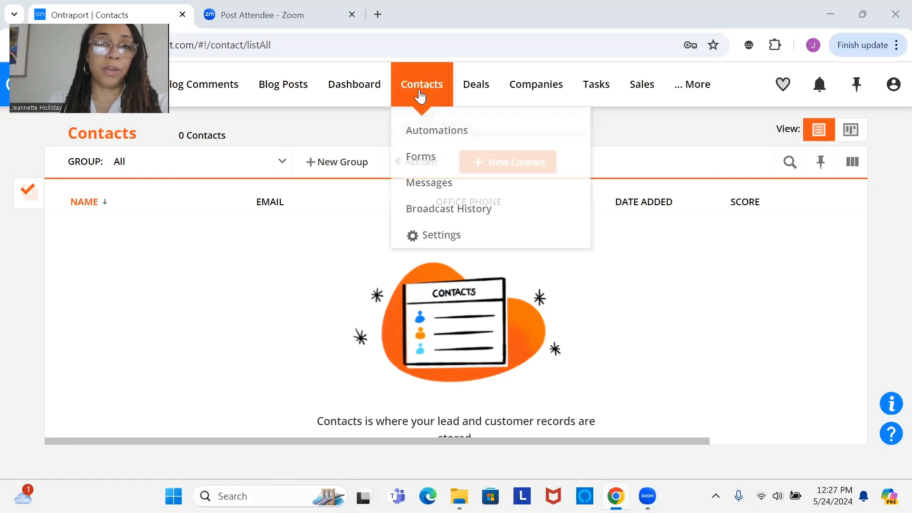
click(441, 237)
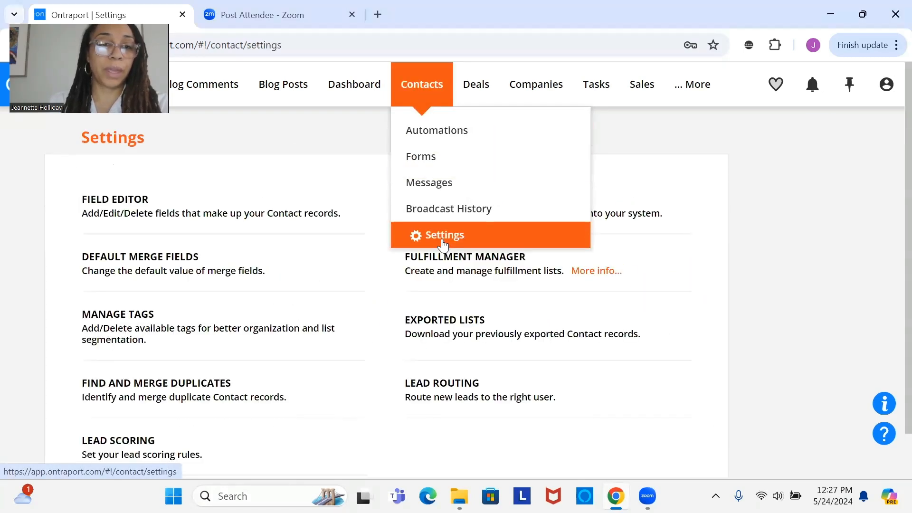
click(277, 327)
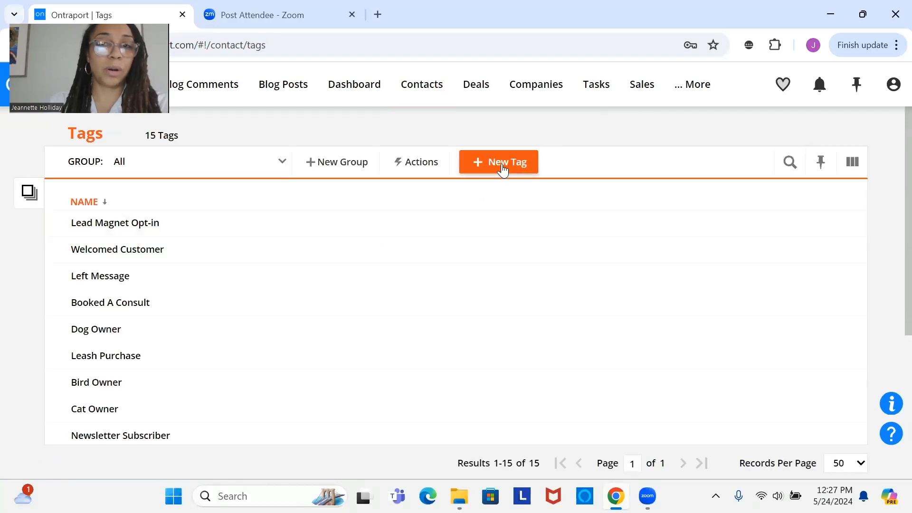
click(499, 174)
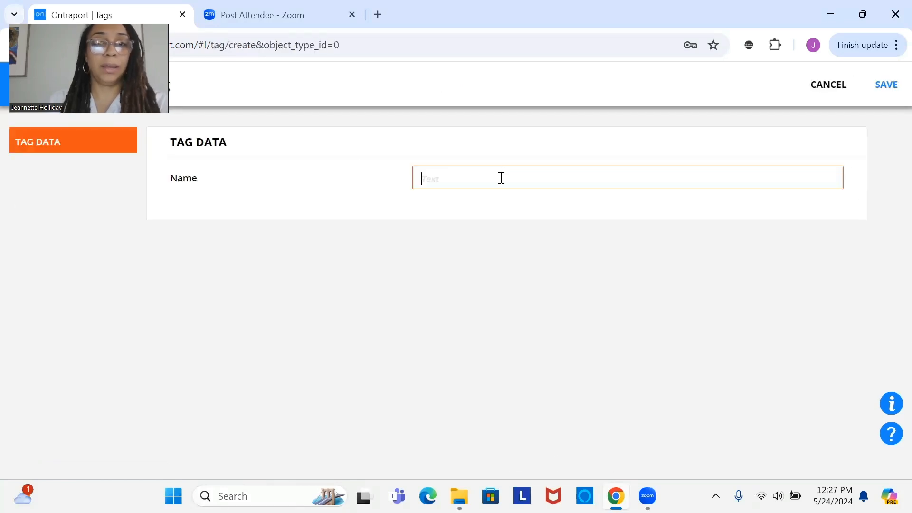
text(Week )
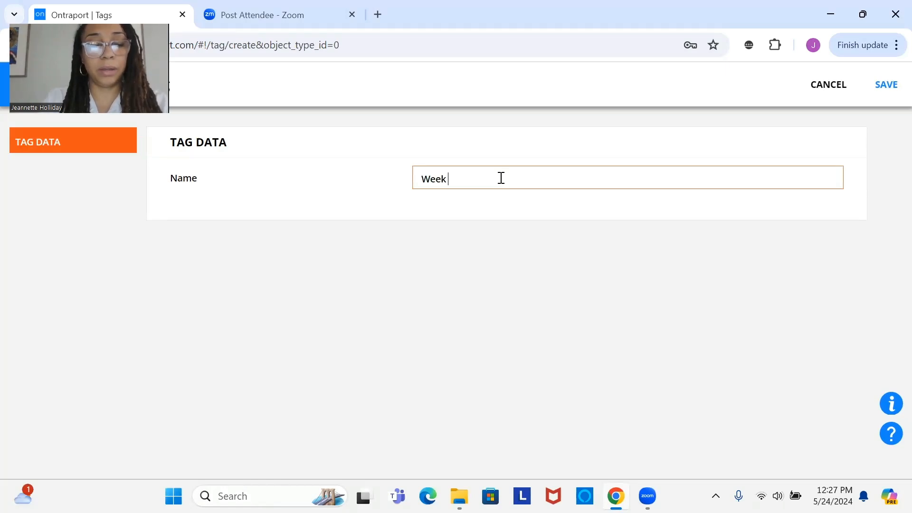
text(1 Dr)
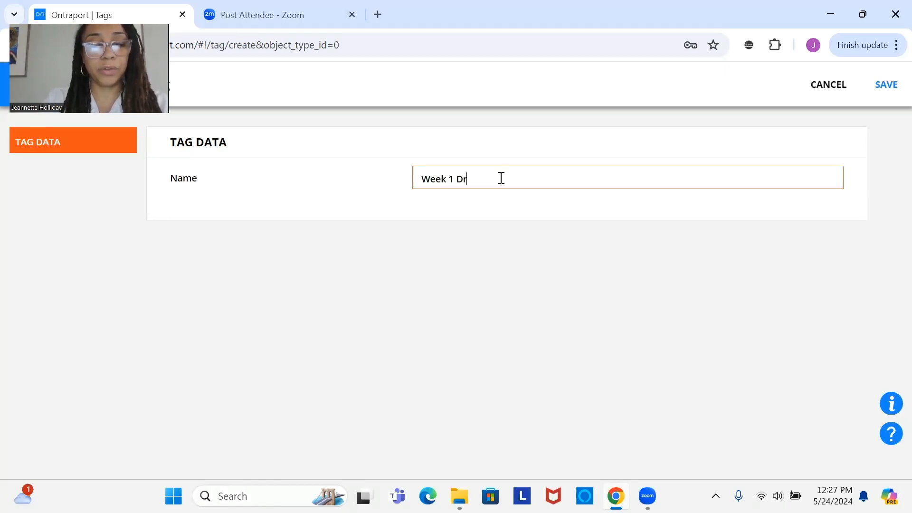
text(ip Access)
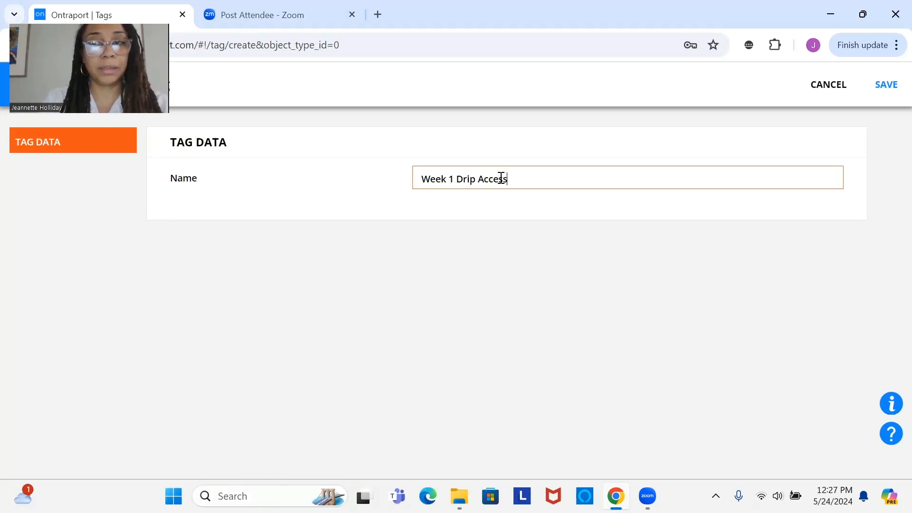
click(886, 102)
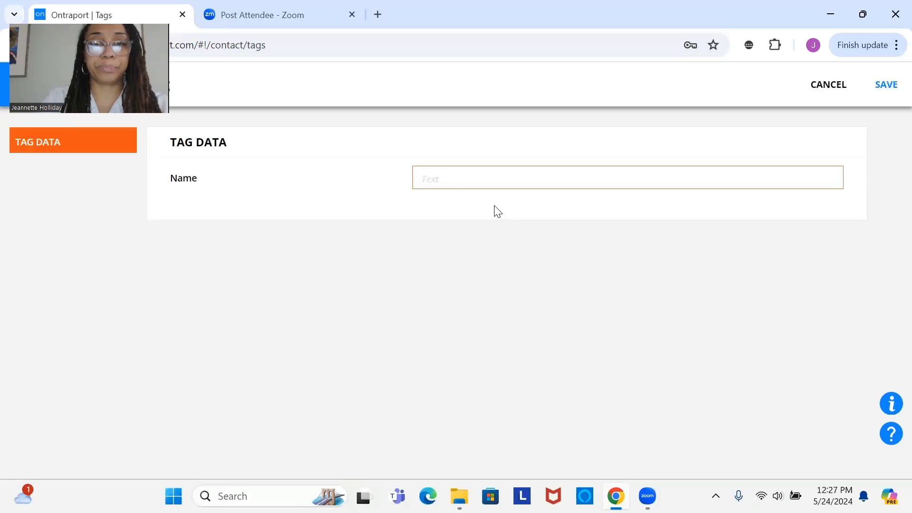
Step: Create and save another contact tag named "Week 2 Drip Access"
click(494, 181)
text(Week 2 Drip A)
click(887, 85)
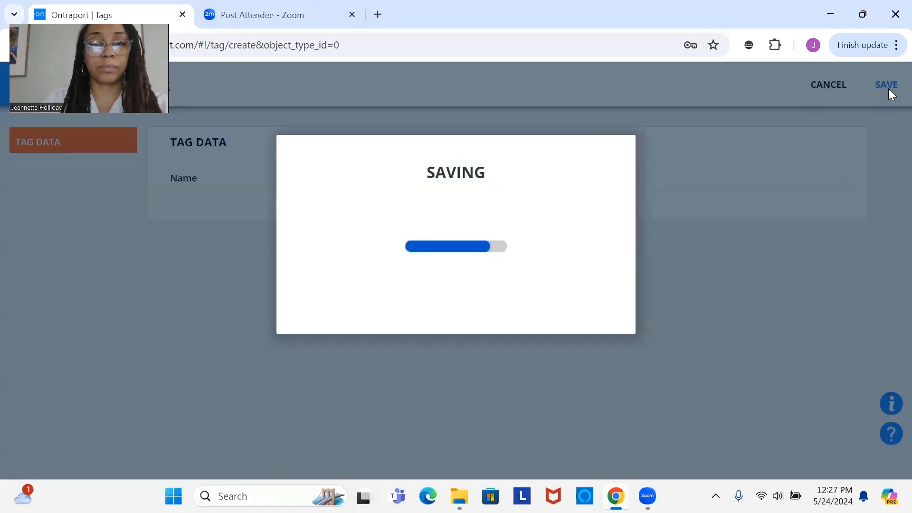
Step: Add a third contact tag named "Week 3 Drip Access" and save it
click(509, 172)
click(520, 184)
text(Week 3 Drip A)
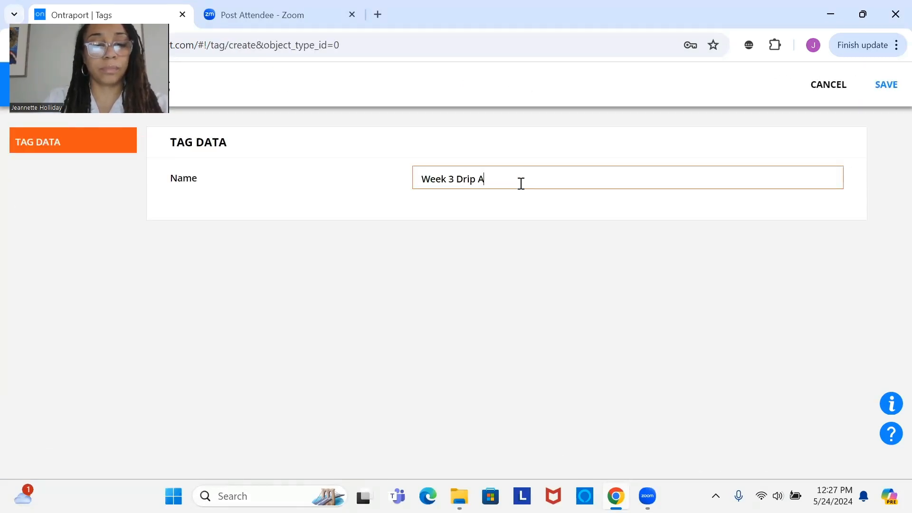
text(ccess)
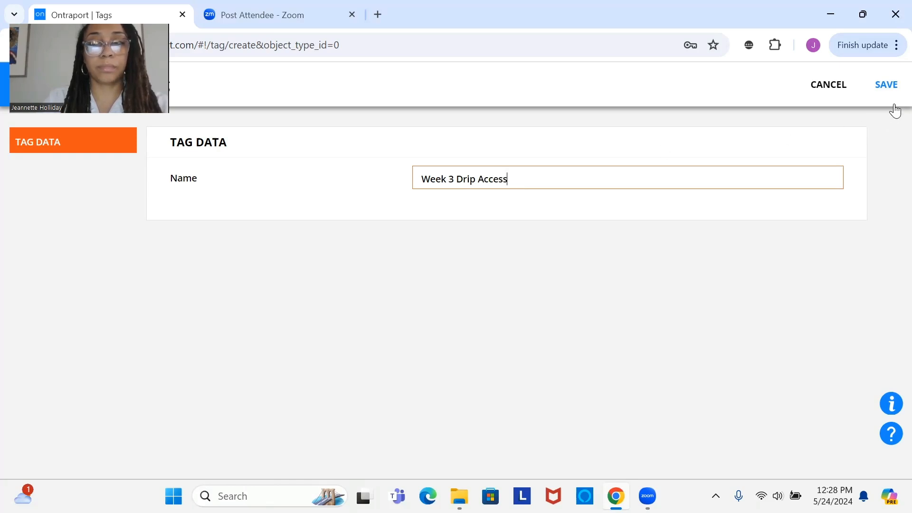
click(890, 104)
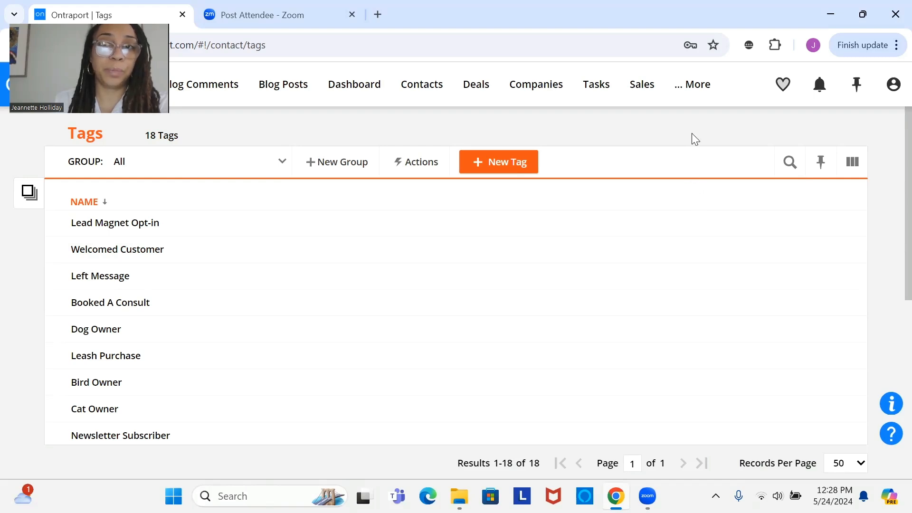
Step: Open the landing page "Membership Site - Drip Access - Drip Week 1" and set its display to "Some identified visitors"
click(692, 90)
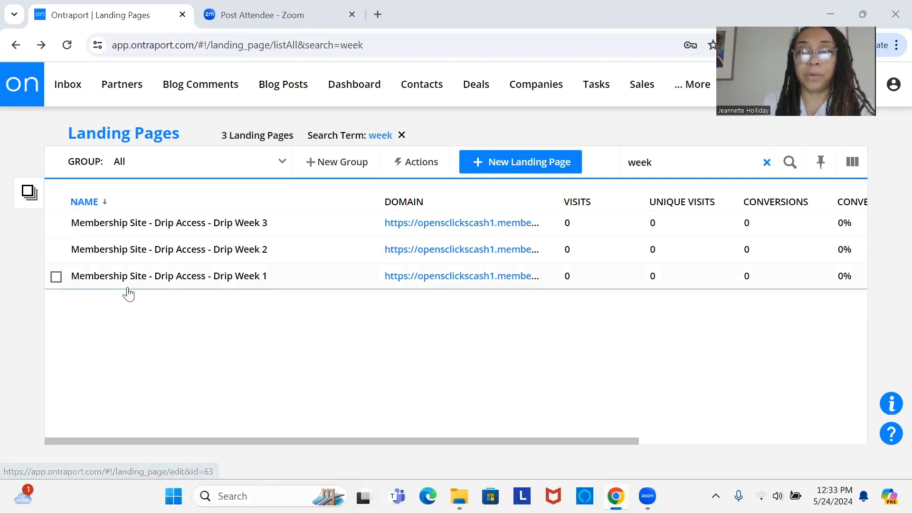
click(91, 280)
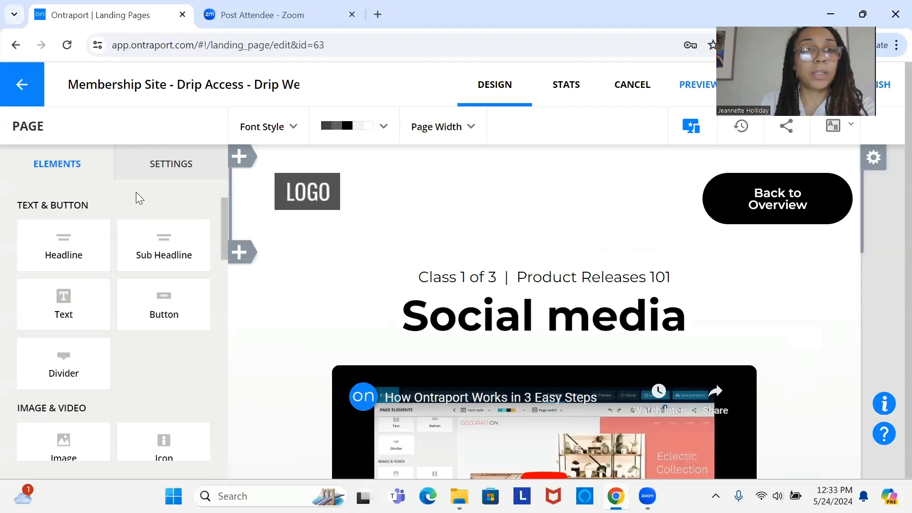
click(158, 171)
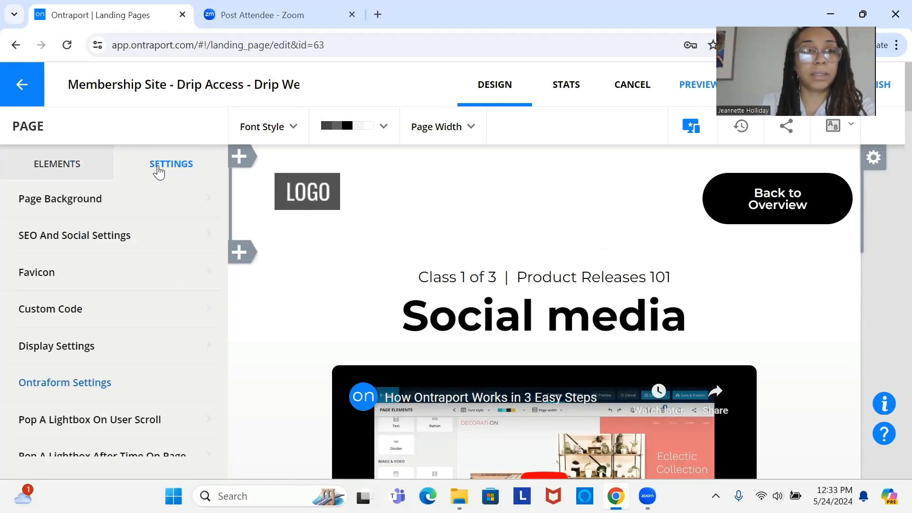
click(144, 350)
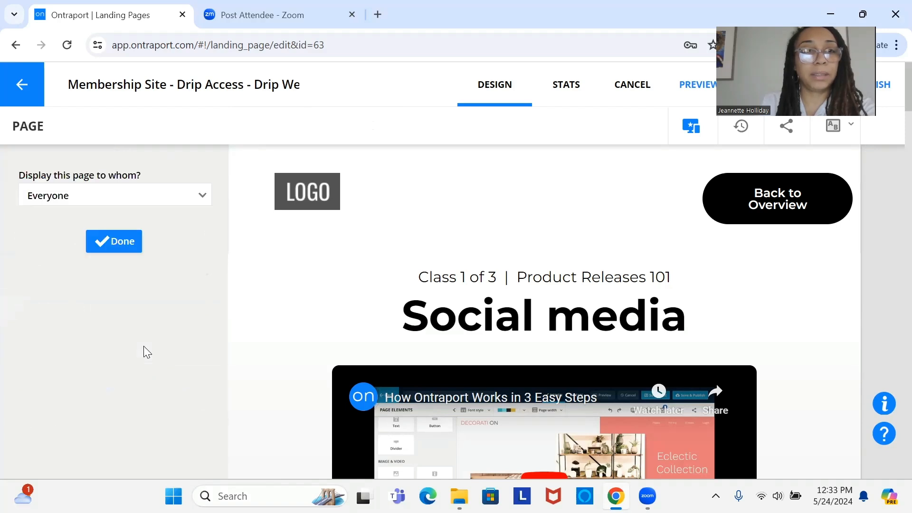
click(177, 205)
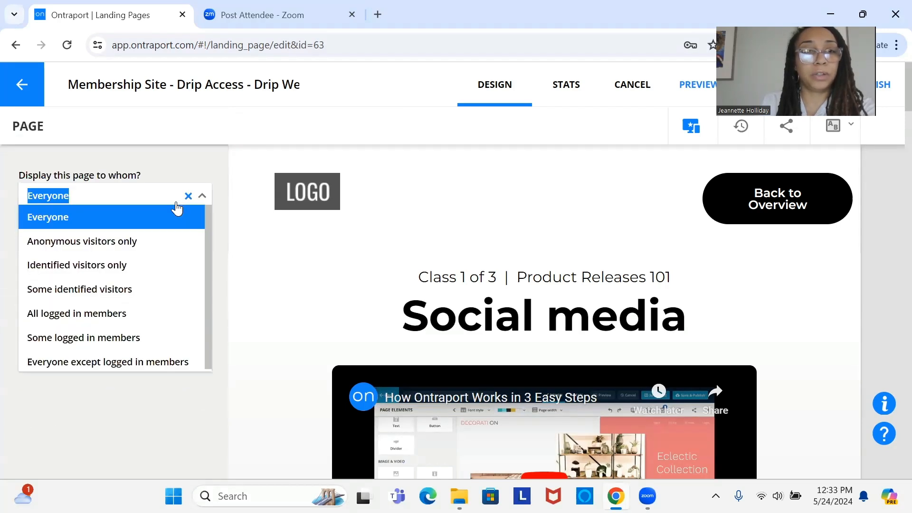
click(162, 299)
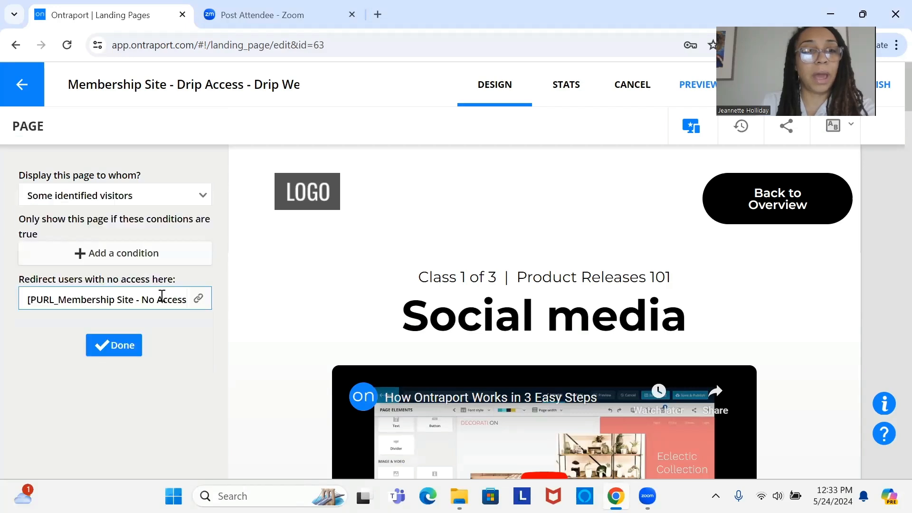
Step: Add a page display condition requiring that the contact has the tag "Week 1 Drip Access"
click(157, 258)
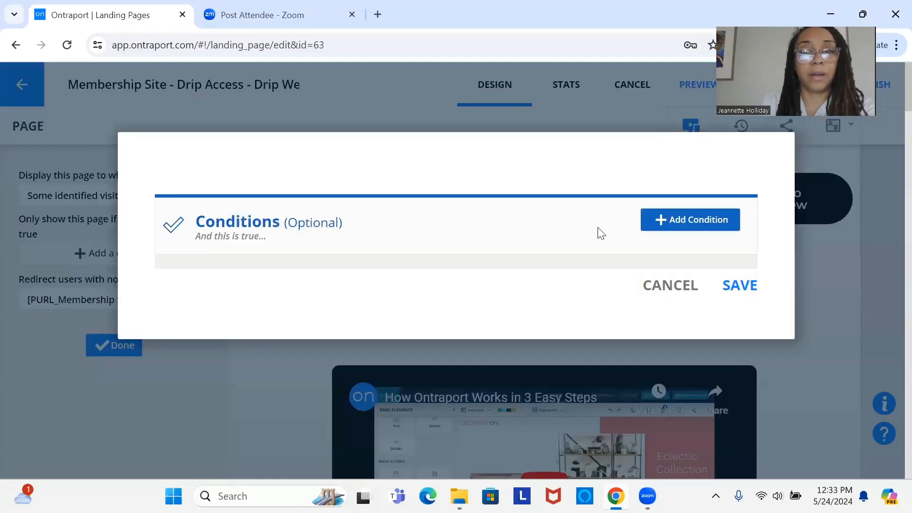
click(674, 226)
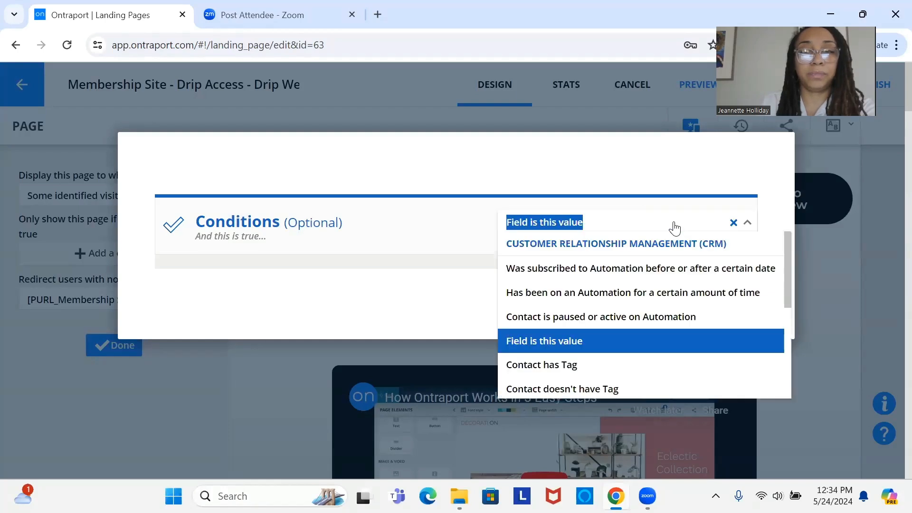
click(597, 365)
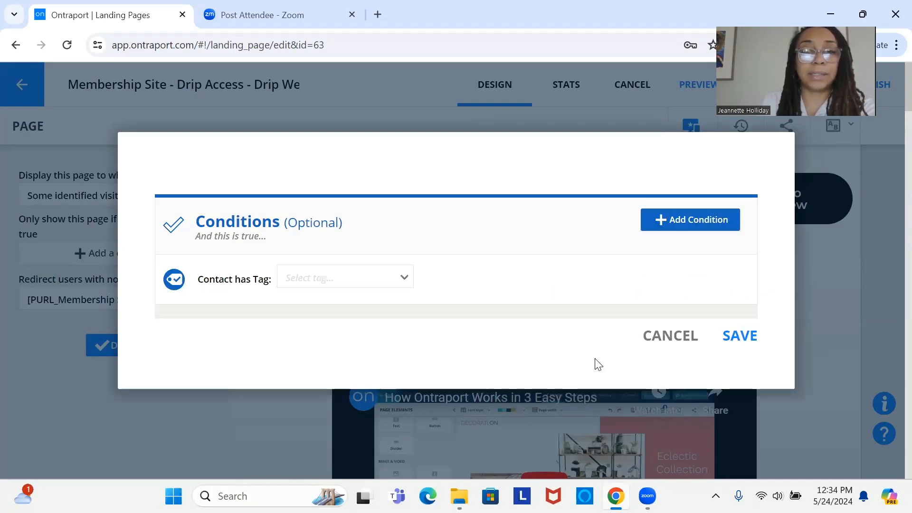
click(355, 285)
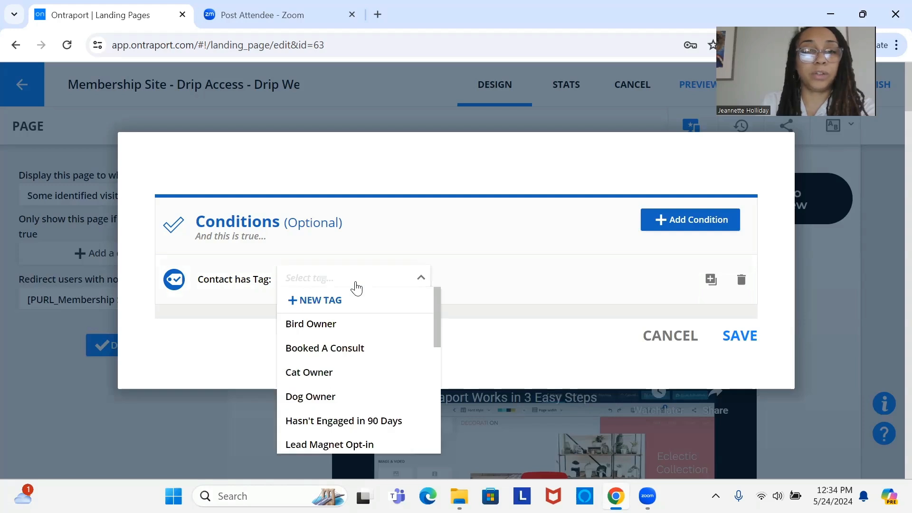
text(week)
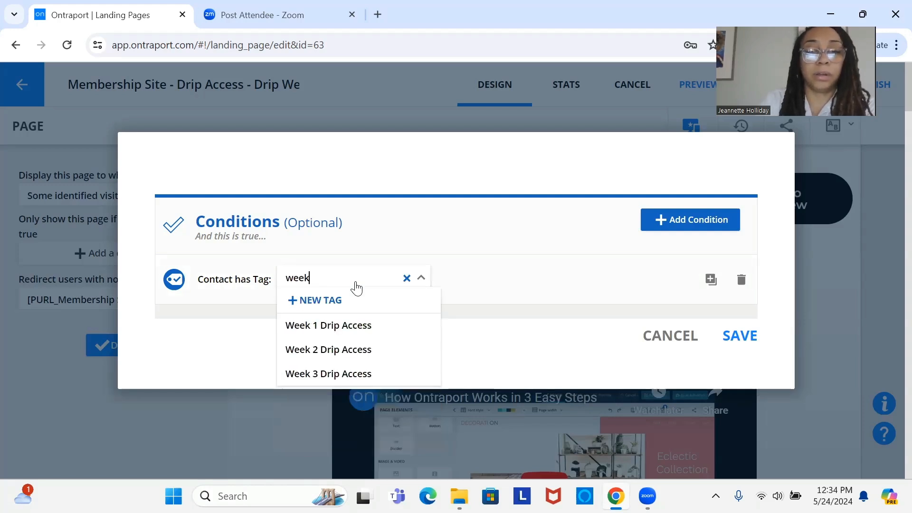
click(364, 327)
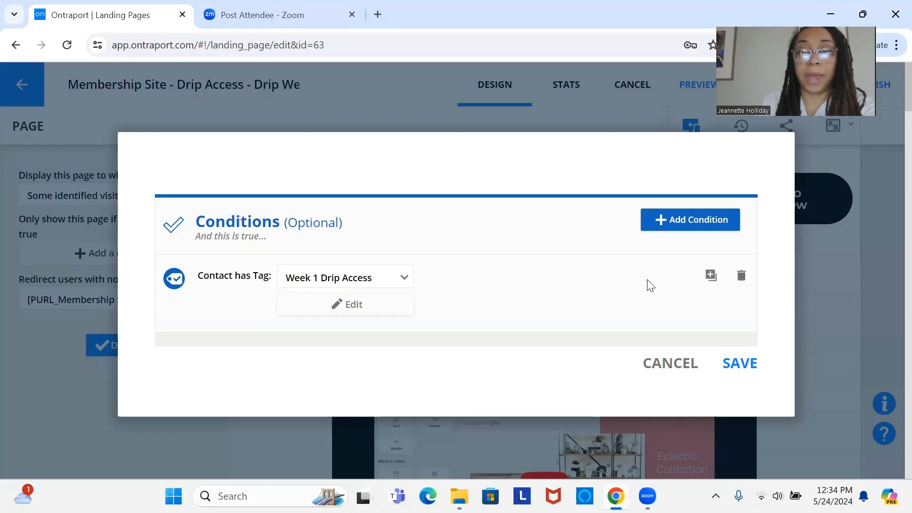
Step: Duplicate the Week 1 tag condition as an OR alternative and set the copy's tag to "Week 2 Drip Access"
click(709, 277)
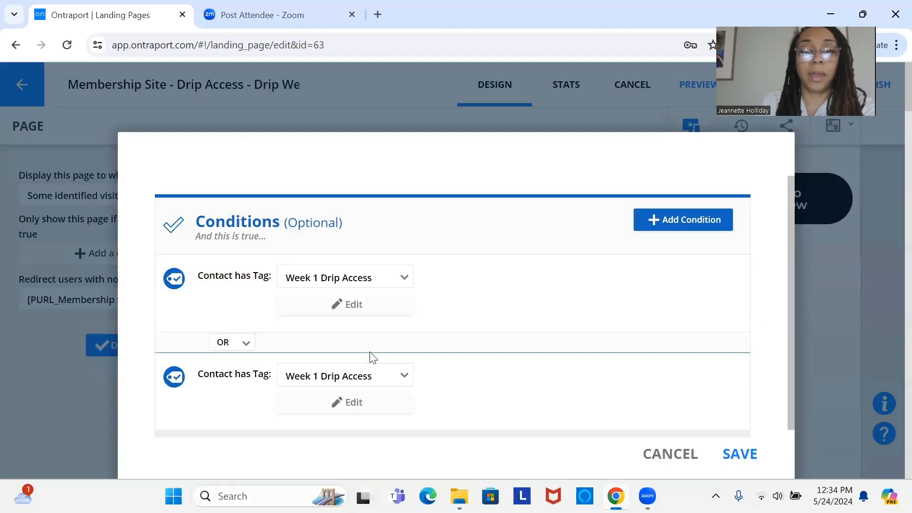
click(372, 382)
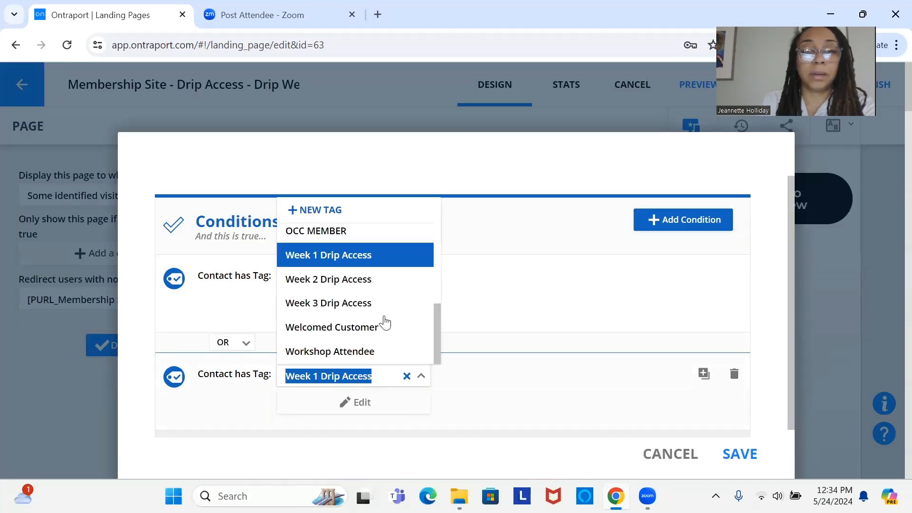
click(387, 278)
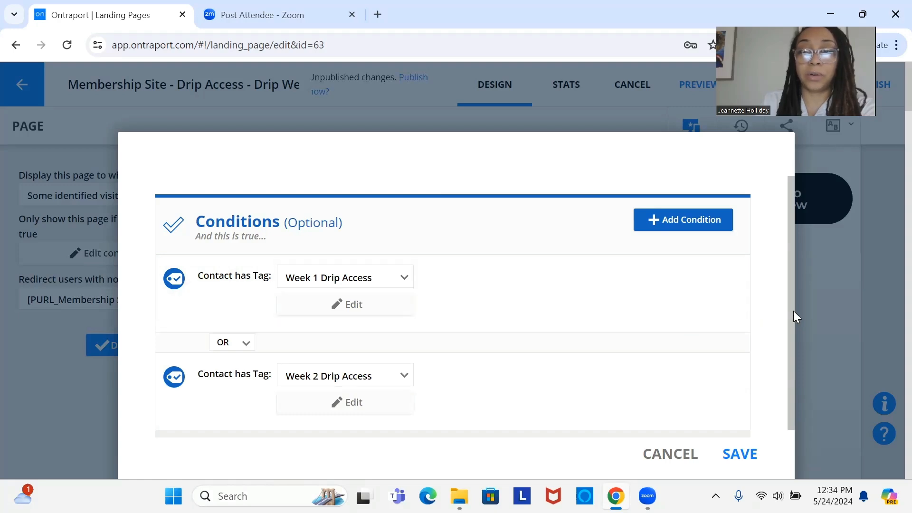
Step: Duplicate the Week 2 tag condition, set the last copy's tag to "Week 3 Drip Access", and review all the OR conditions
scroll(793, 310, down, 1)
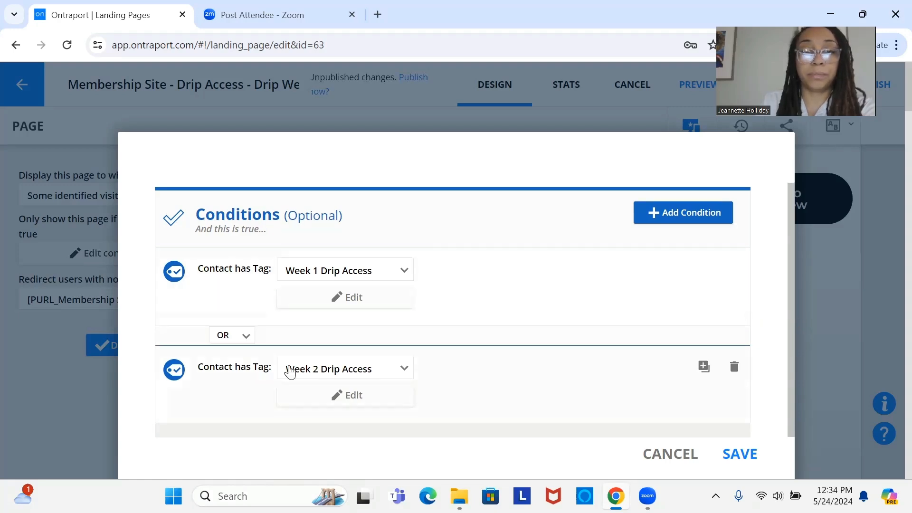
click(705, 367)
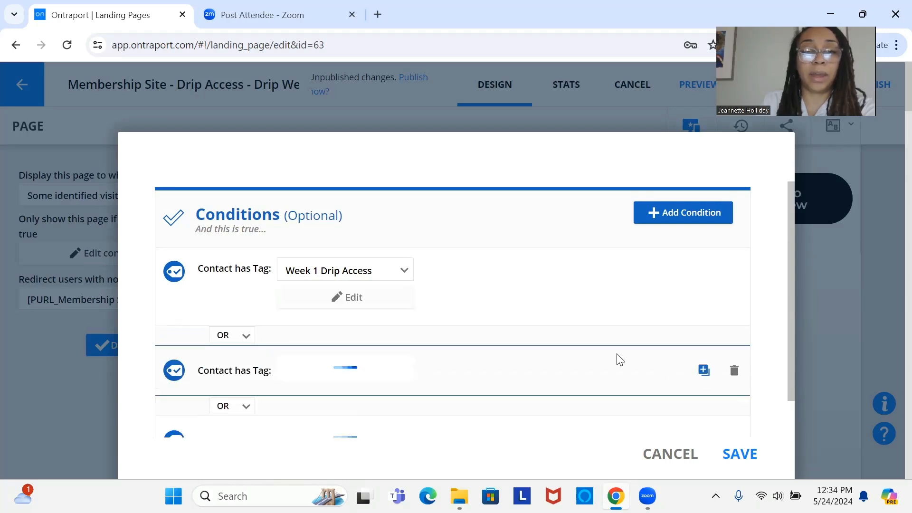
right_click(798, 395)
click(790, 394)
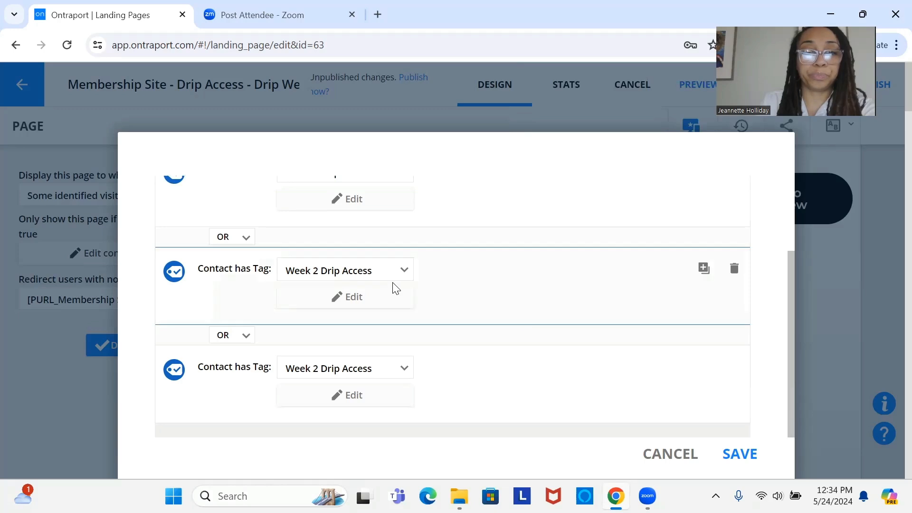
click(366, 364)
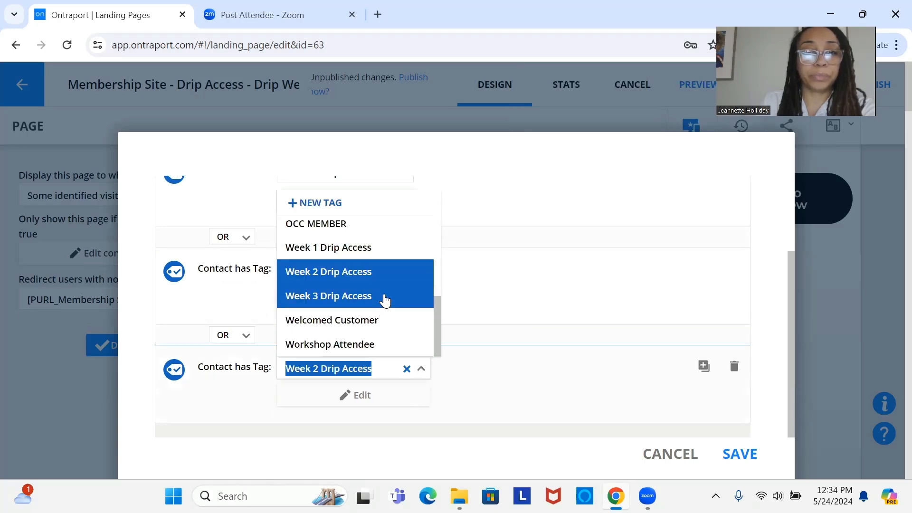
click(384, 299)
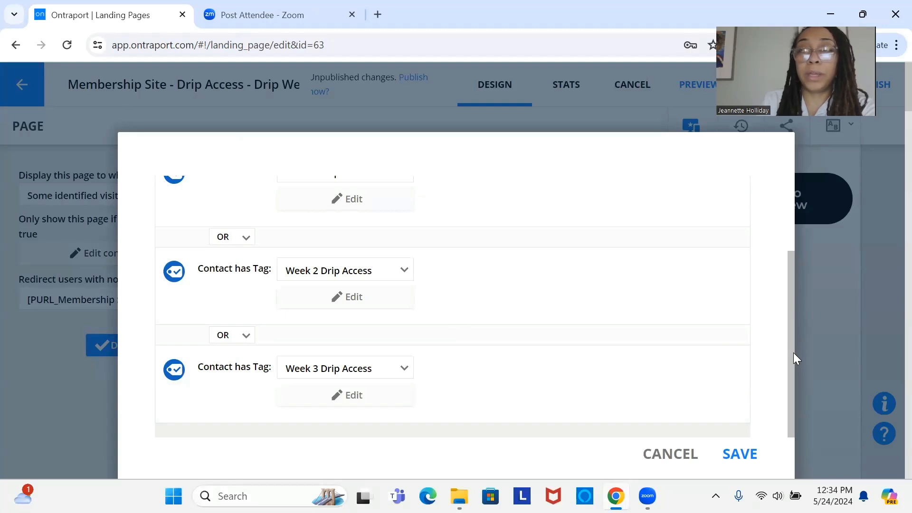
scroll(794, 353, up, 3)
scroll(809, 364, down, 3)
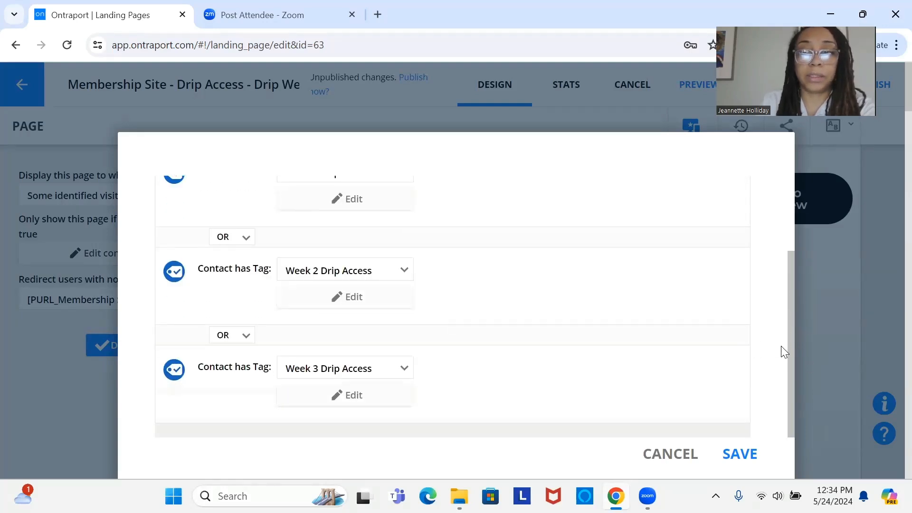
scroll(783, 204, up, 3)
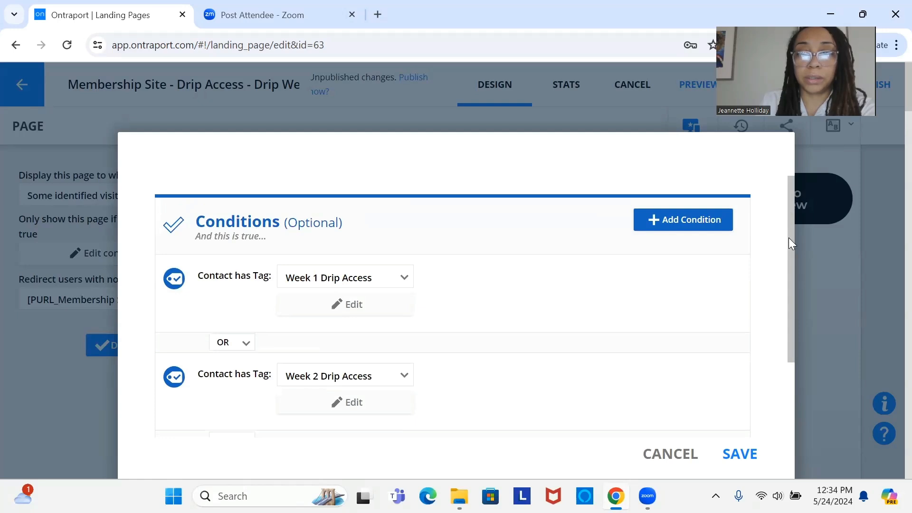
scroll(806, 414, down, 3)
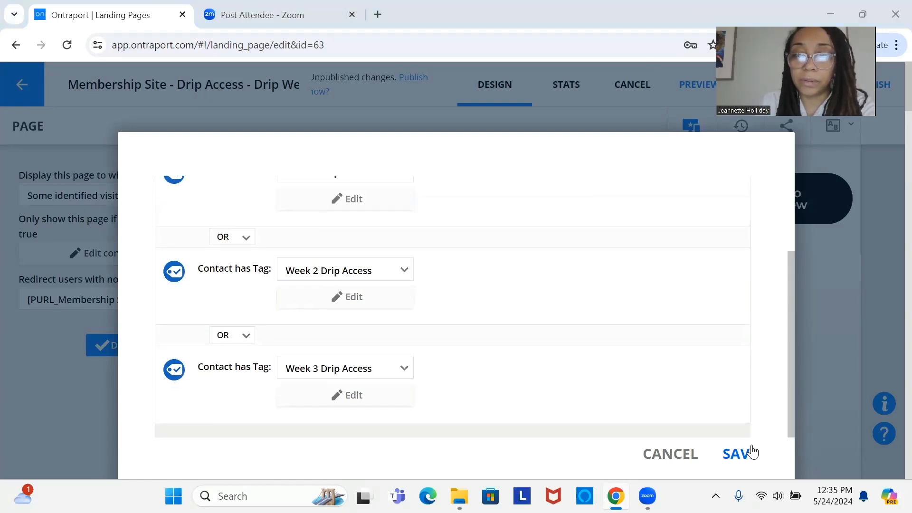
Step: Save the three tag conditions and the display settings of the Drip Week 1 page, and publish the page
click(739, 454)
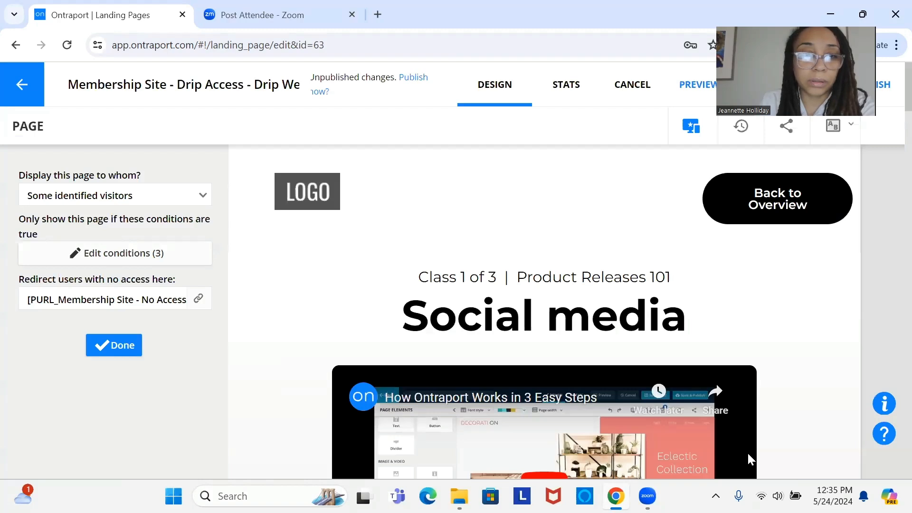
click(125, 347)
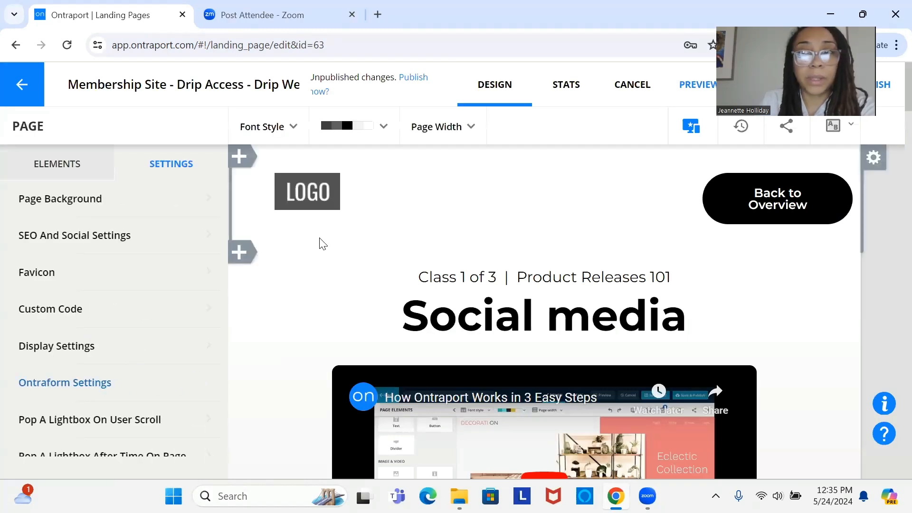
click(676, 100)
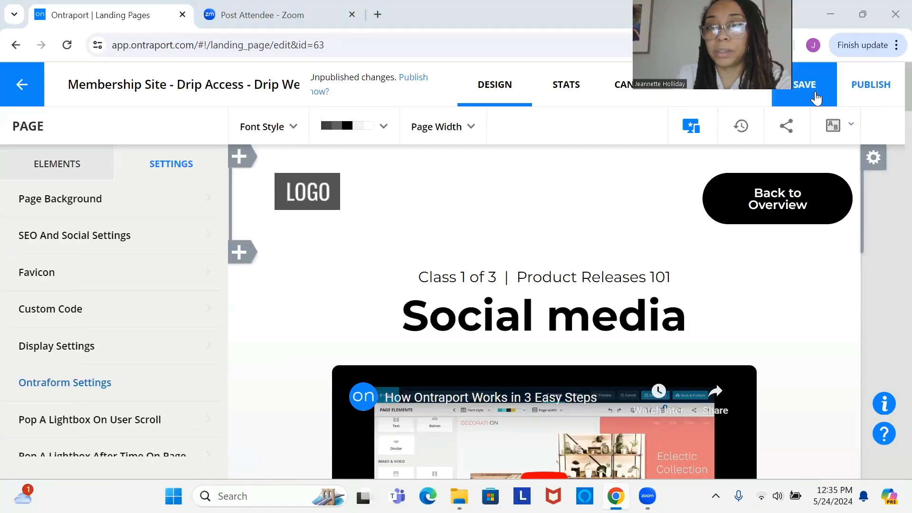
click(805, 86)
click(869, 98)
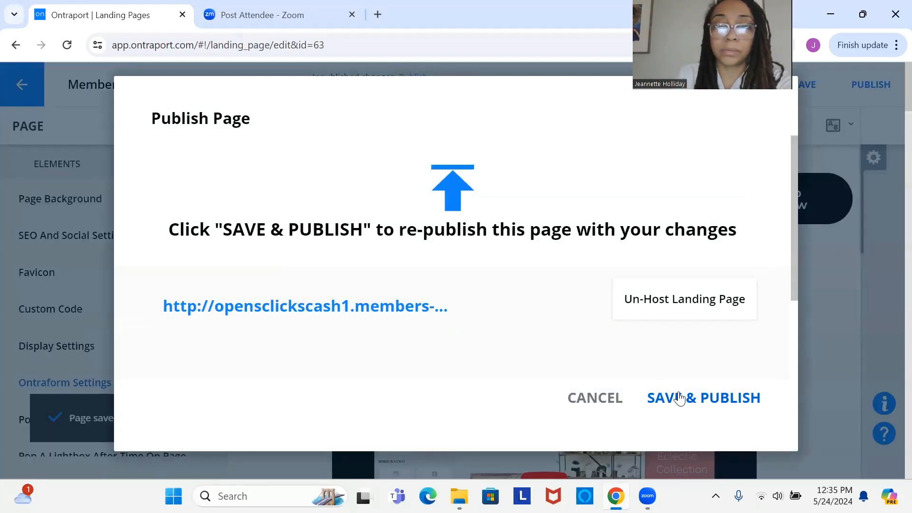
click(680, 397)
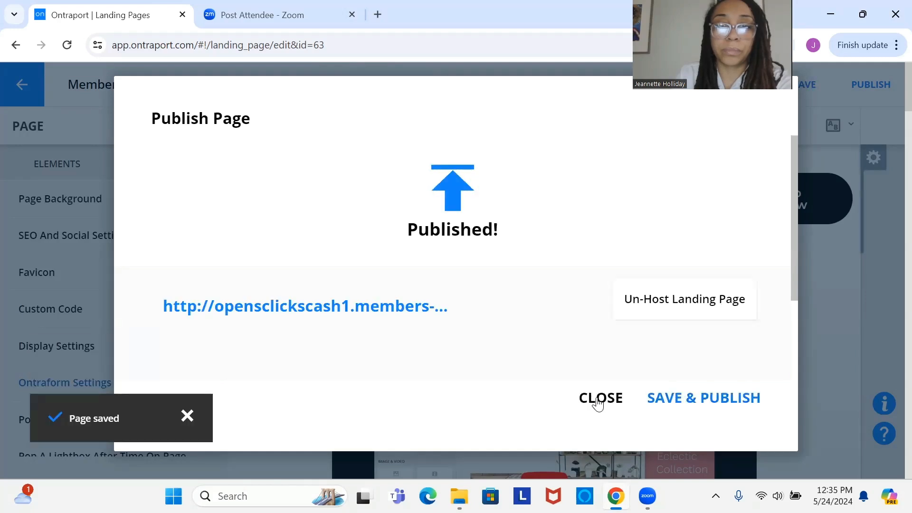
click(599, 399)
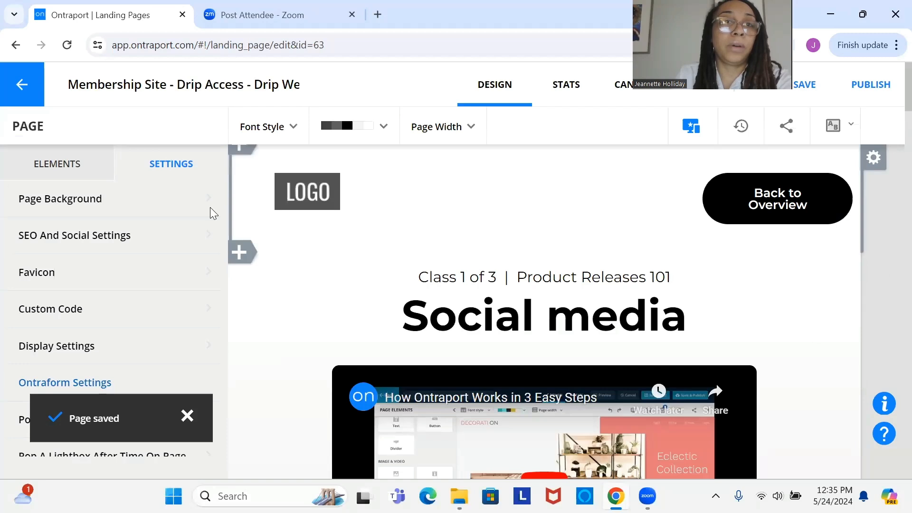
Step: Open the landing page "Membership Site - Drip Access - Drip Week 2" and set its display to "Some identified visitors"
click(32, 91)
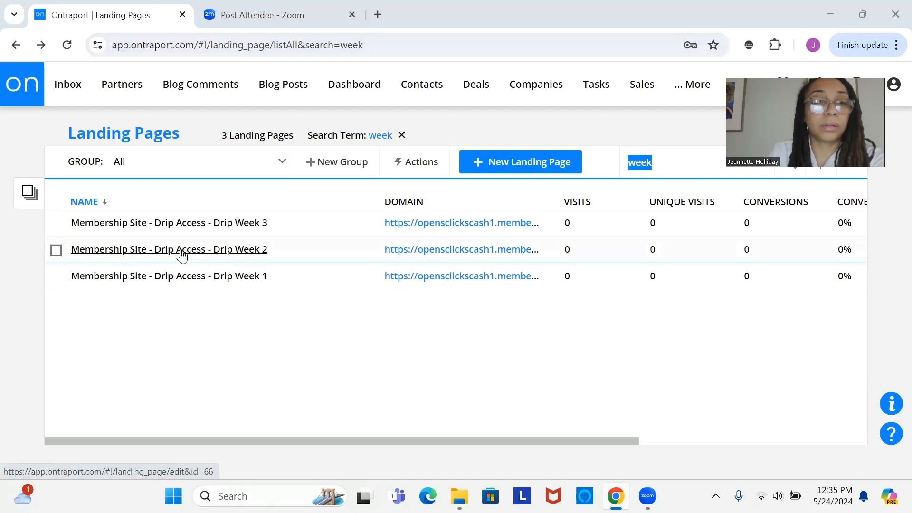
click(185, 251)
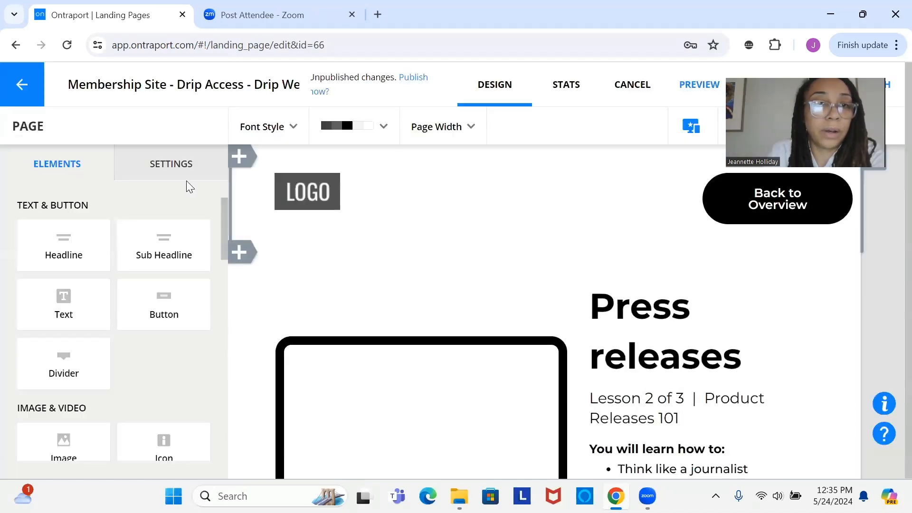
click(187, 176)
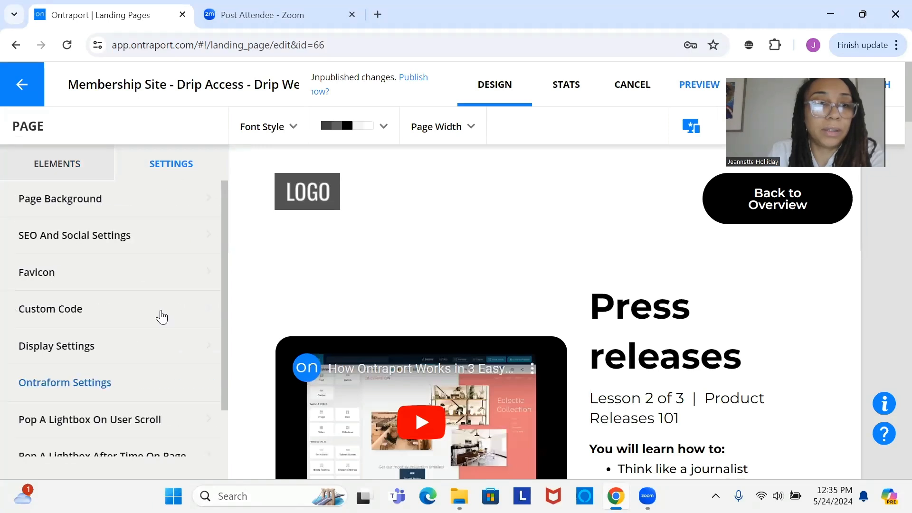
click(164, 351)
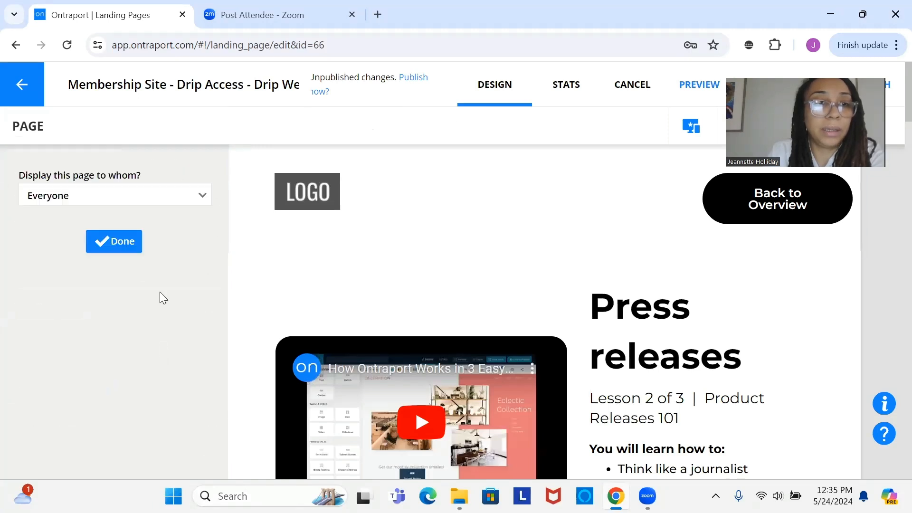
click(183, 199)
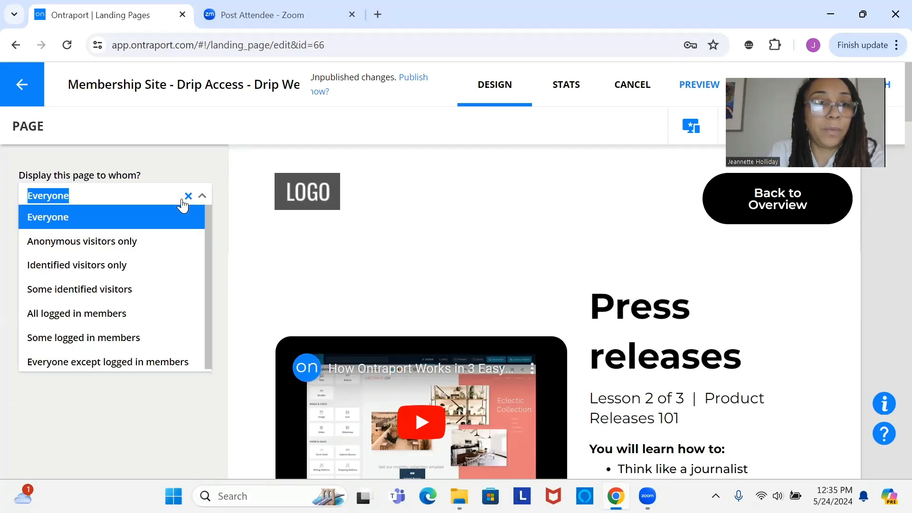
click(165, 299)
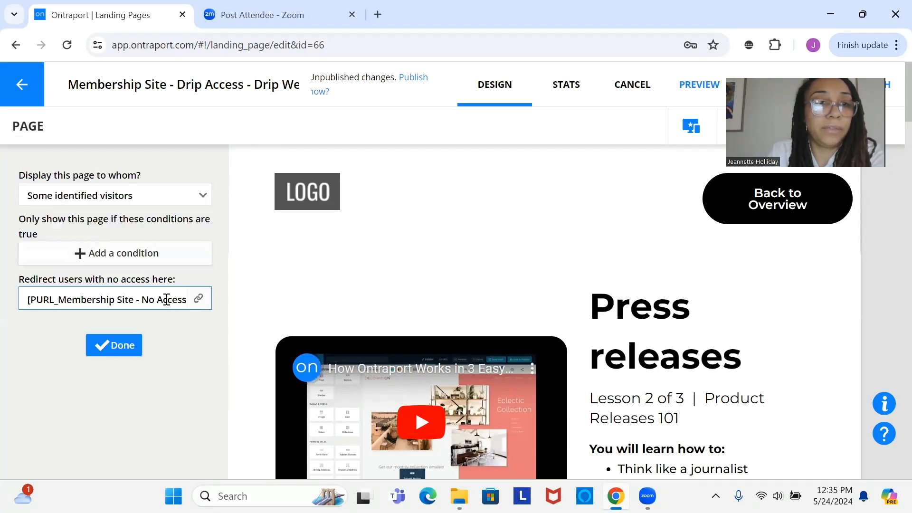
Step: Add a display condition to the Drip Week 2 page requiring that the contact has the tag "Week 2 Drip Access"
click(175, 253)
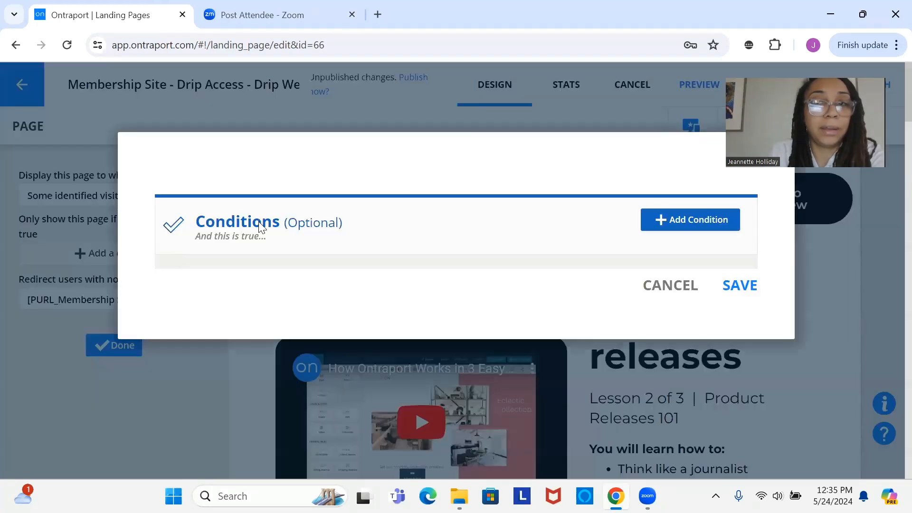
click(672, 220)
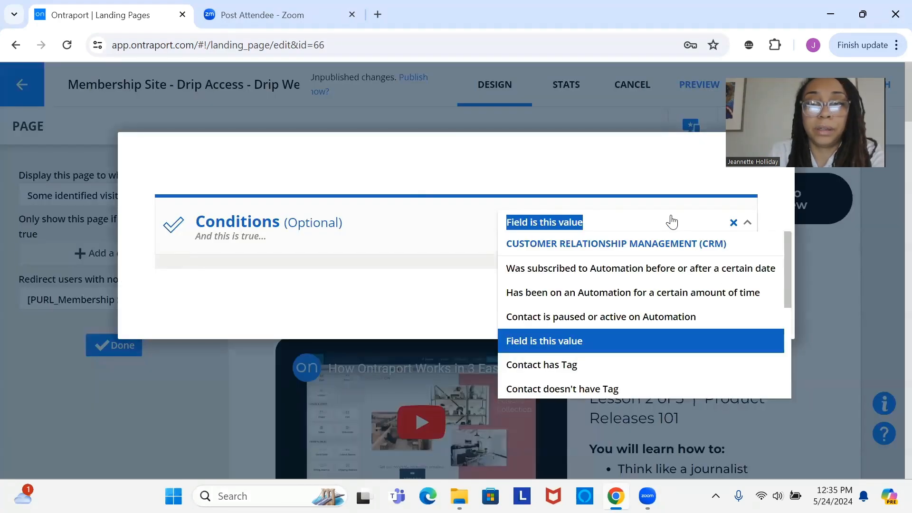
click(599, 369)
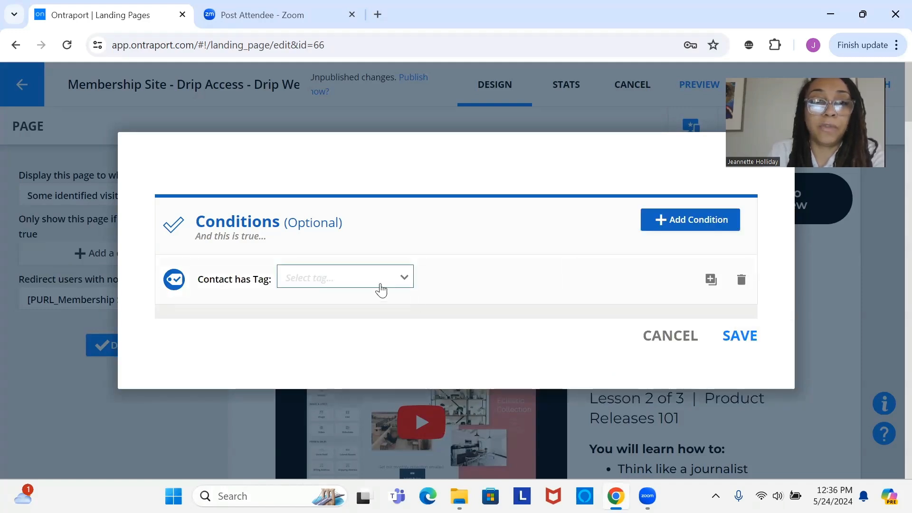
click(380, 285)
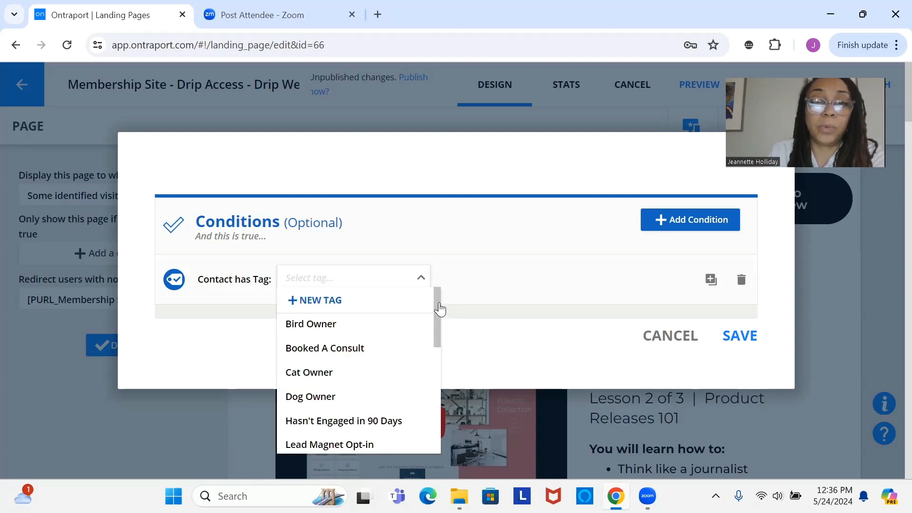
drag(440, 308, 441, 398)
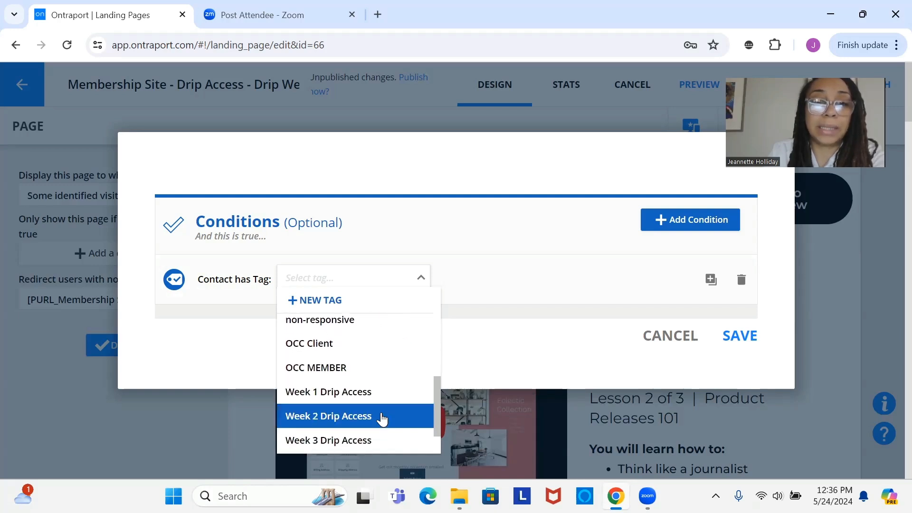
click(381, 423)
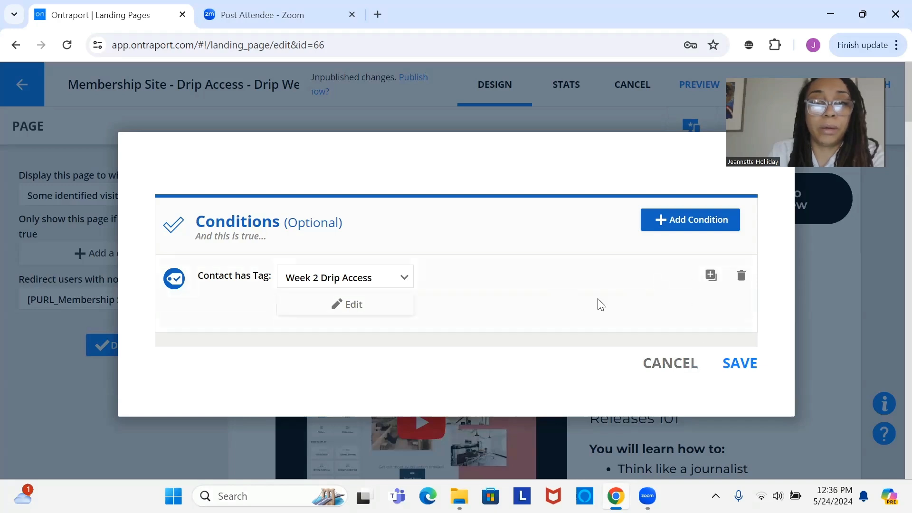
Step: Duplicate the Week 2 tag condition as an OR alternative and set the copy's tag to "Week 3 Drip Access"
click(711, 276)
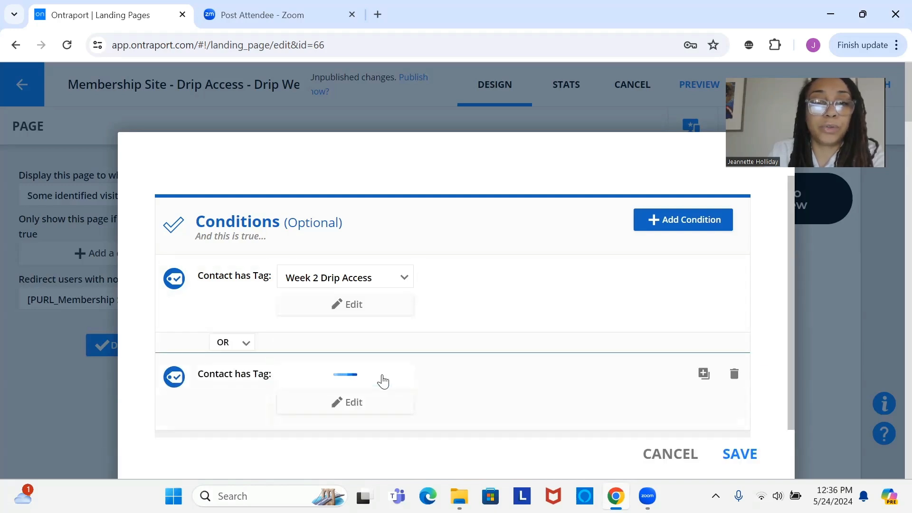
click(382, 380)
click(385, 305)
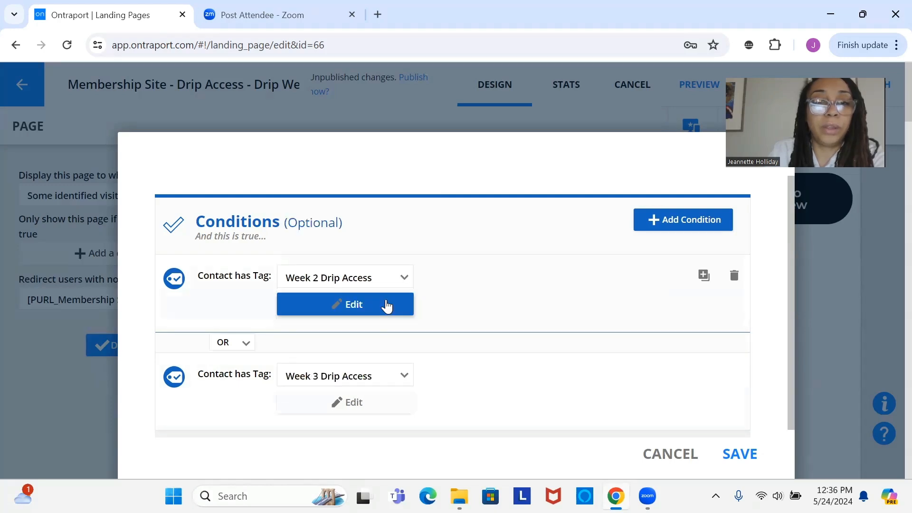
Step: Save the two tag conditions and the display settings of the Drip Week 2 page, and publish the page
click(730, 463)
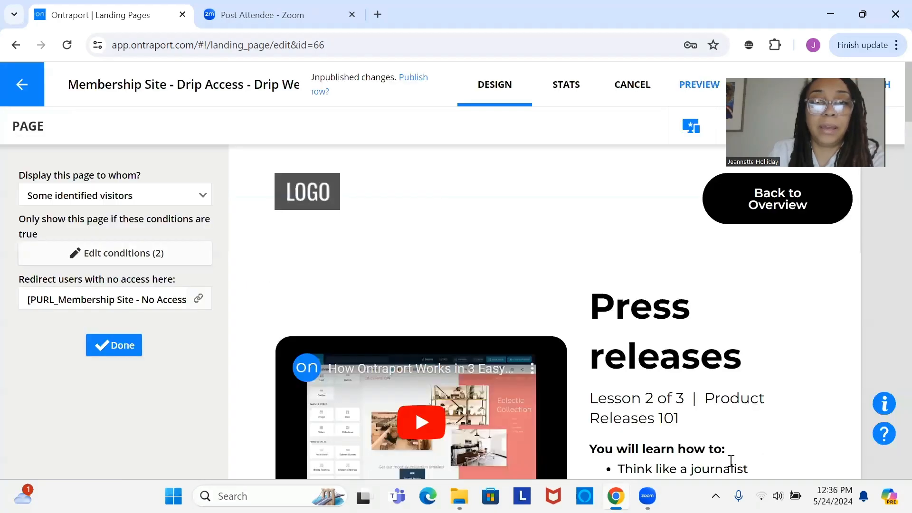
click(122, 350)
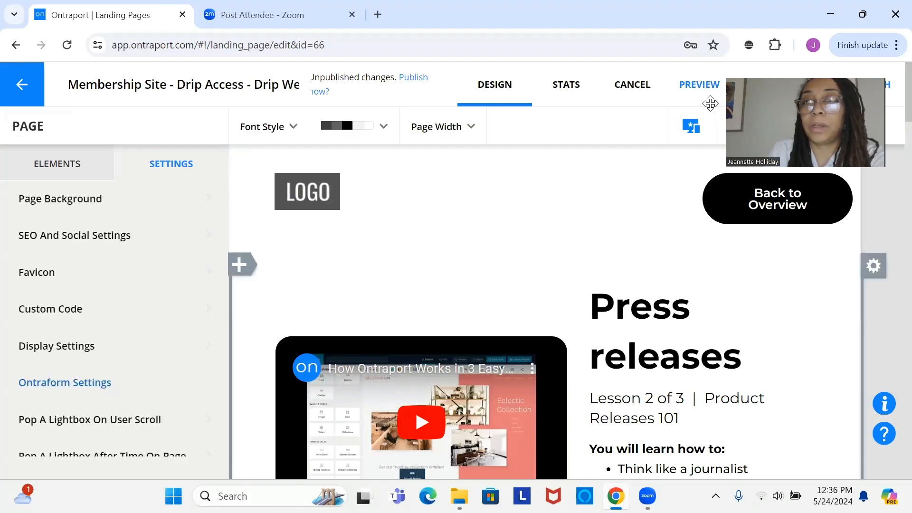
click(861, 84)
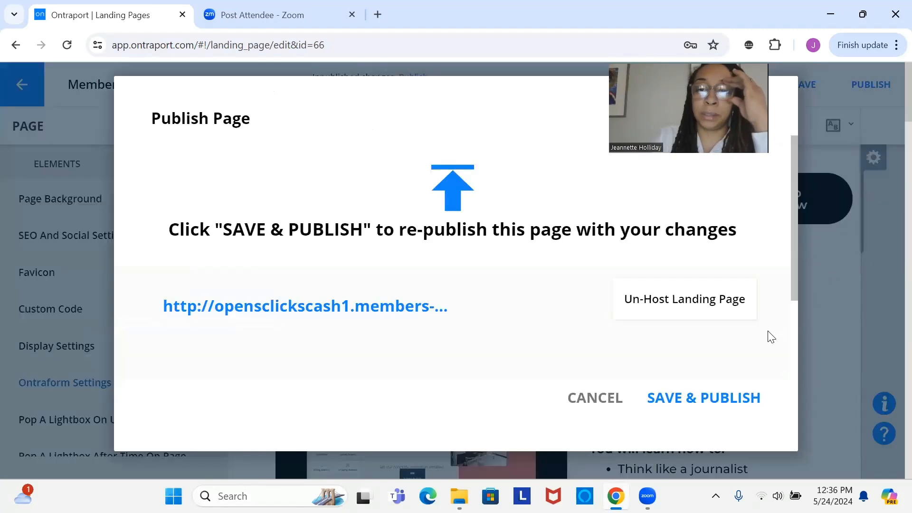
click(695, 398)
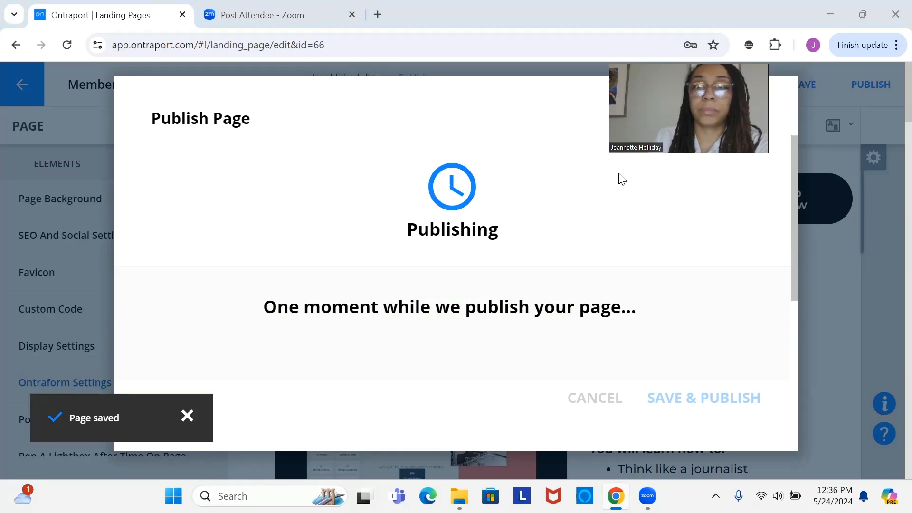
click(608, 396)
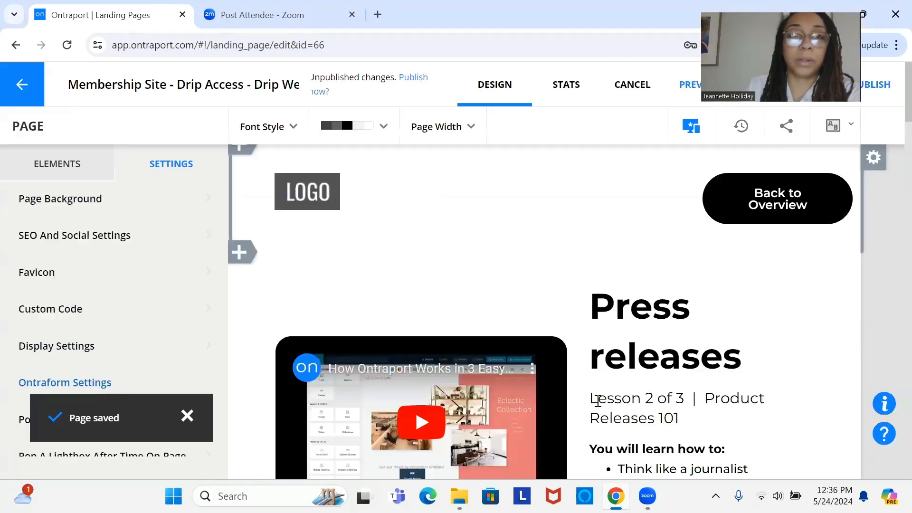
Step: Open the landing page "Membership Site - Drip Access - Drip Week 3" and set its display to "Some identified visitors"
click(22, 89)
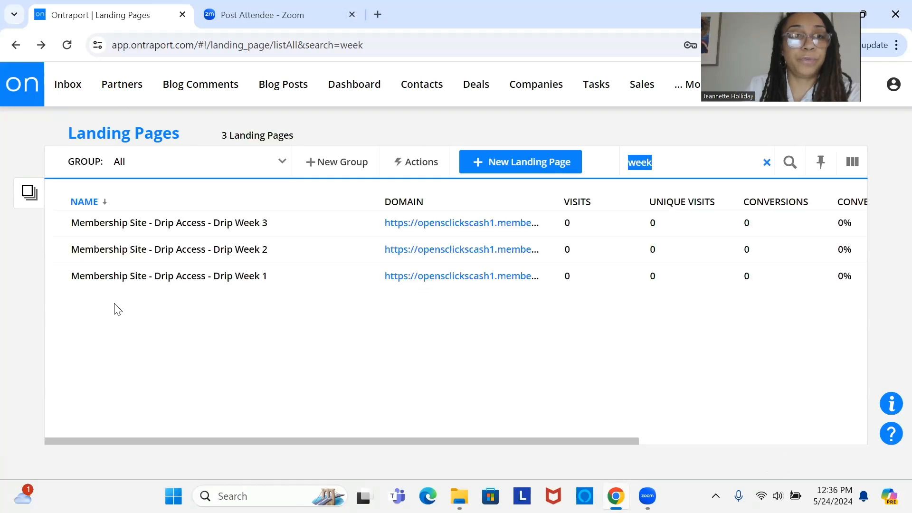
click(148, 224)
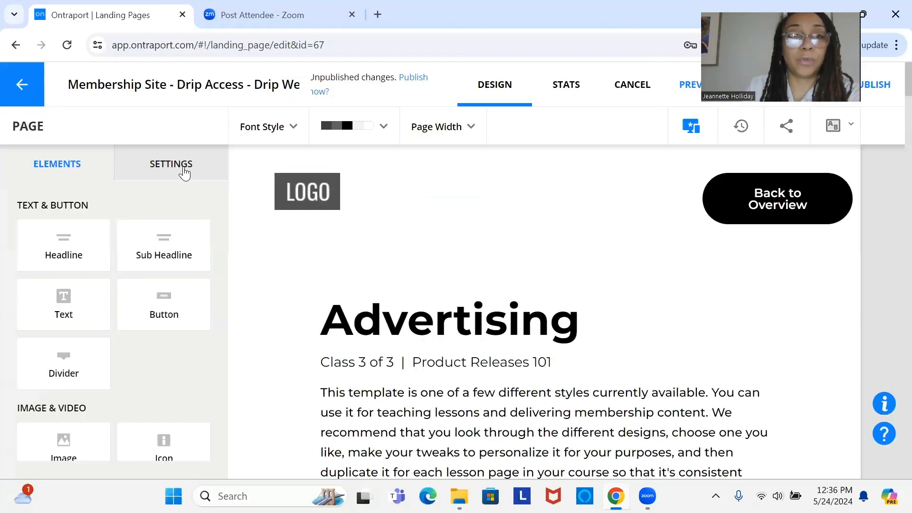
click(184, 172)
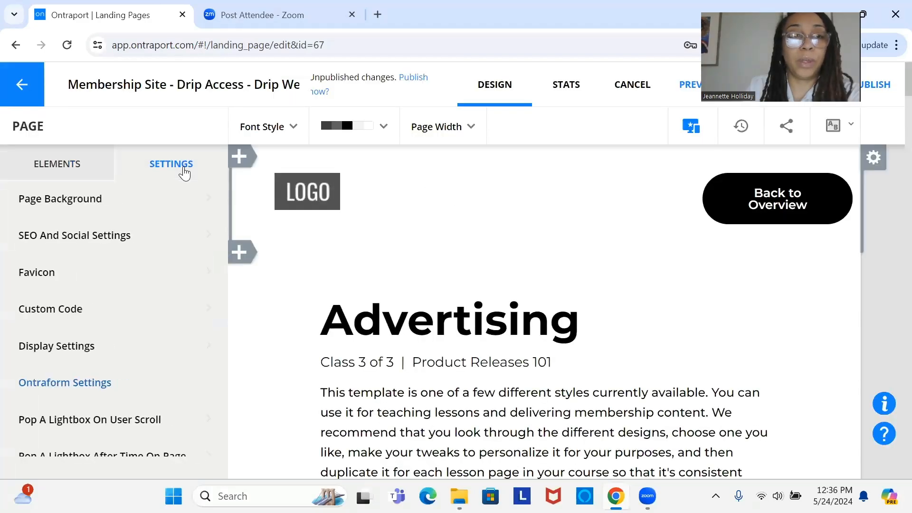
click(105, 349)
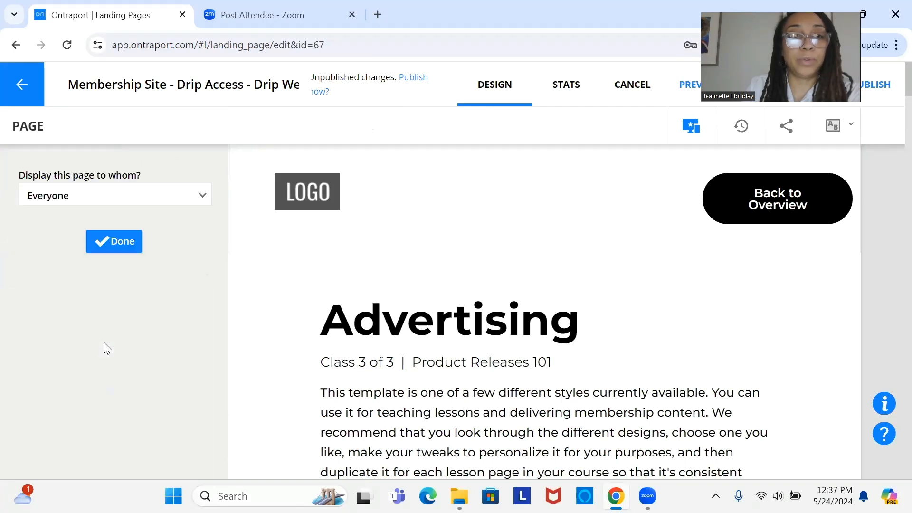
click(135, 195)
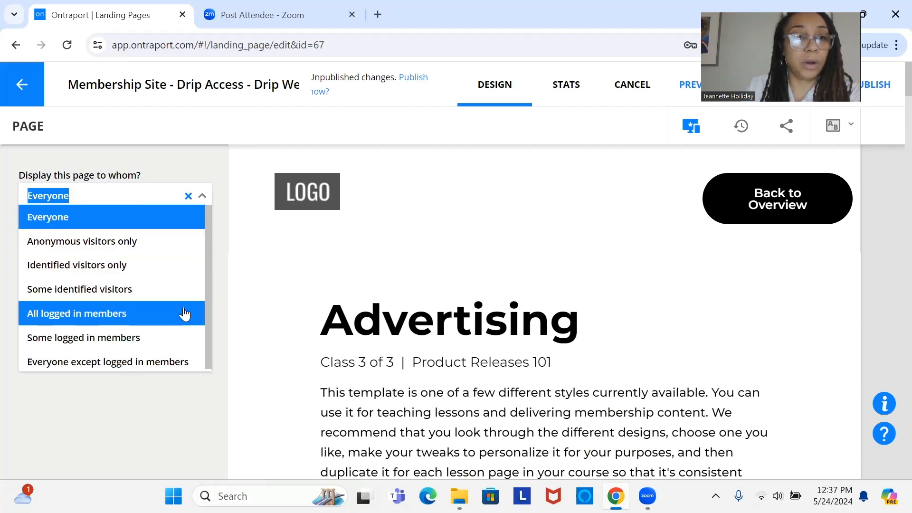
click(167, 290)
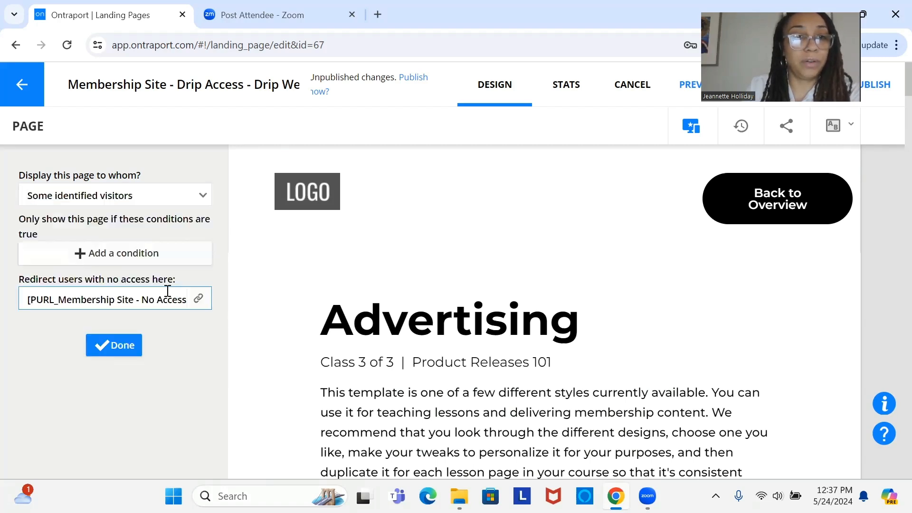
Step: Add a display condition to the Drip Week 3 page requiring that the contact has the tag "Week 3 Drip Access"
click(155, 260)
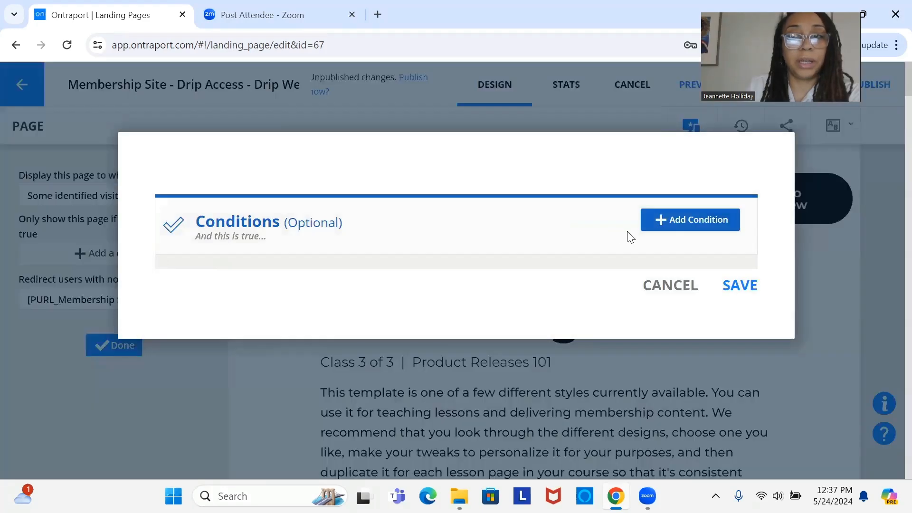
click(674, 221)
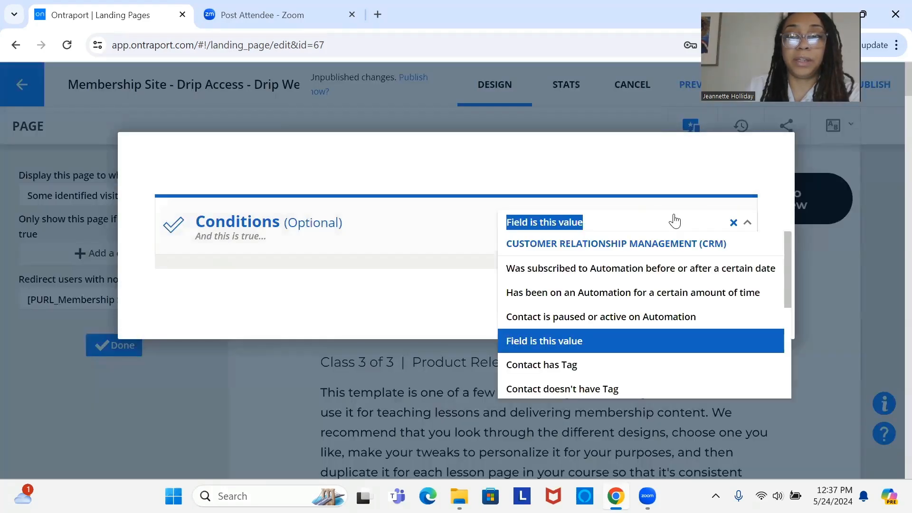
click(637, 368)
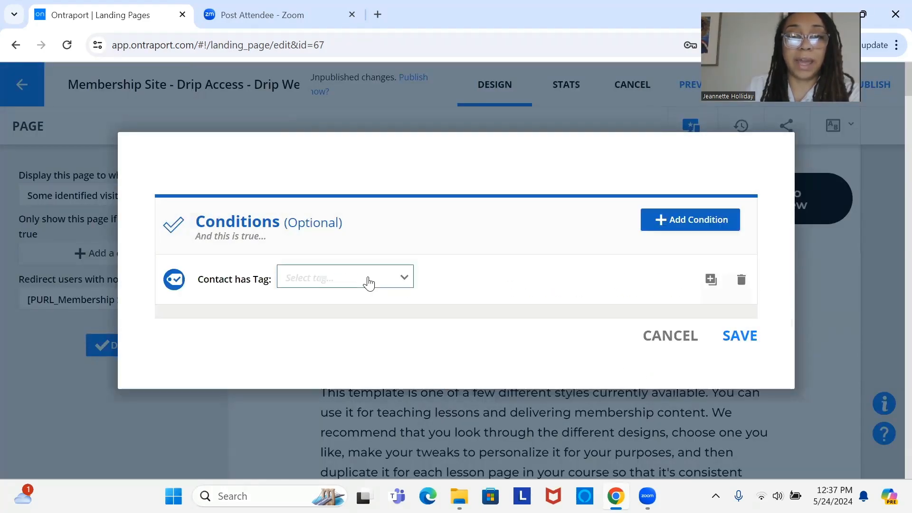
click(369, 283)
text(wee)
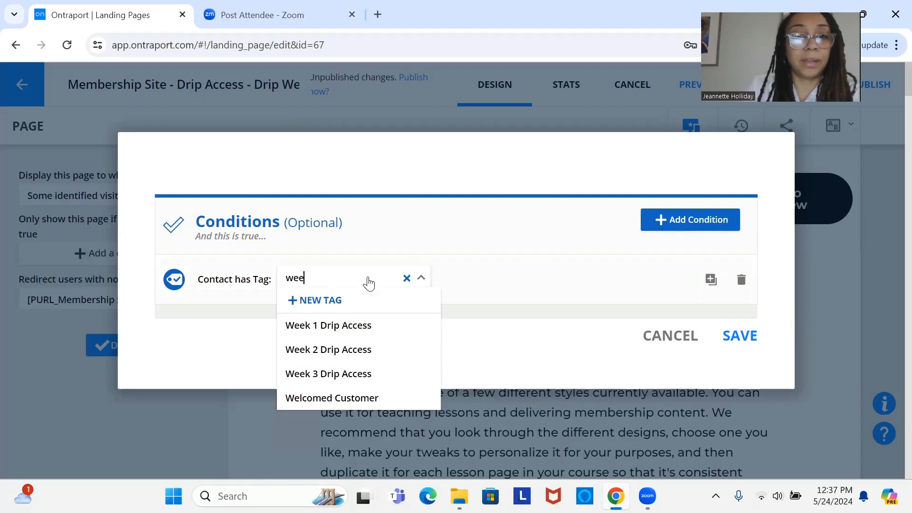
click(367, 383)
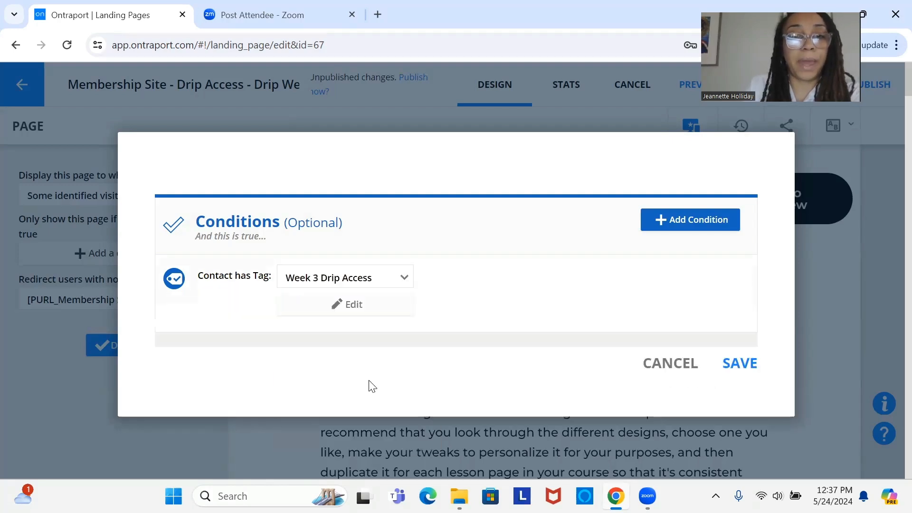
Step: Save the tag condition and display settings of the Drip Week 3 page, and publish the page with its changes
click(751, 370)
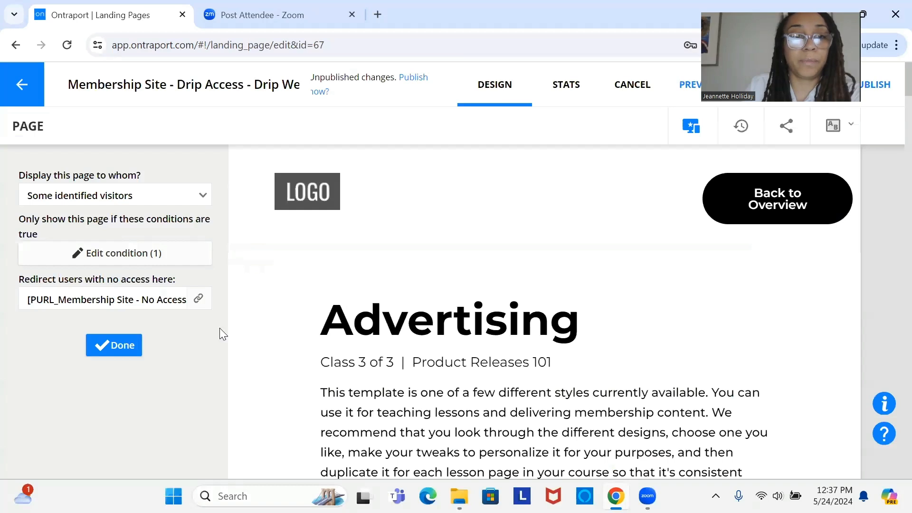
click(114, 346)
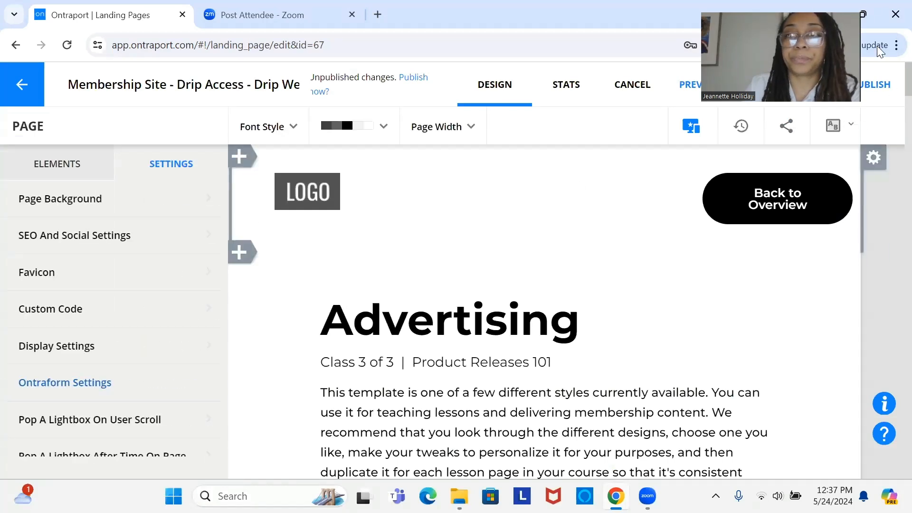
click(792, 94)
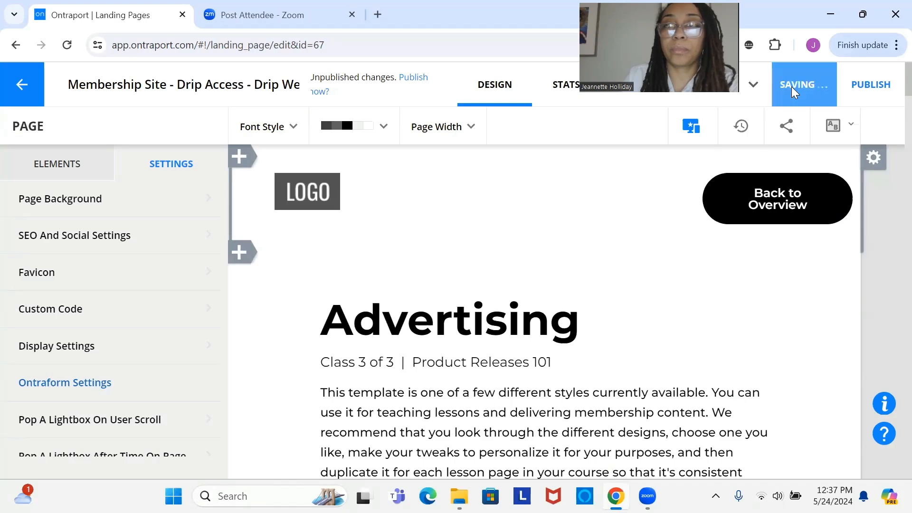
click(890, 88)
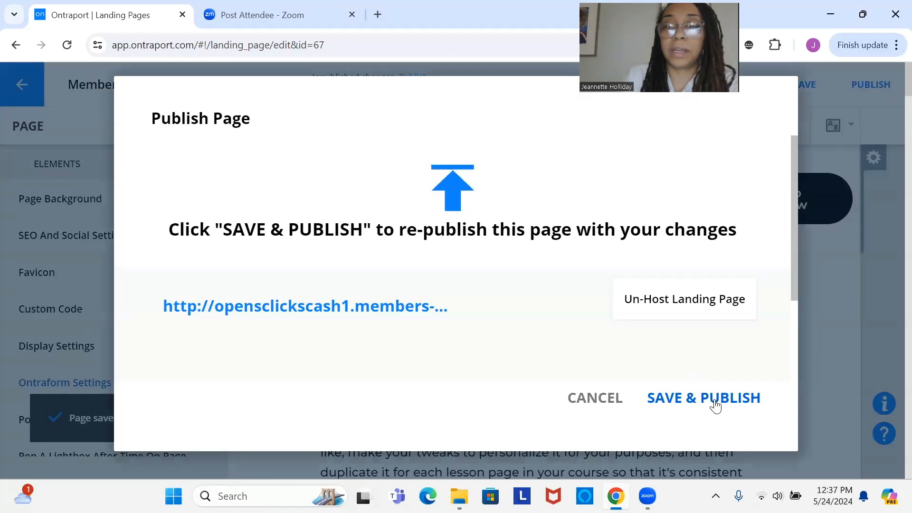
click(716, 405)
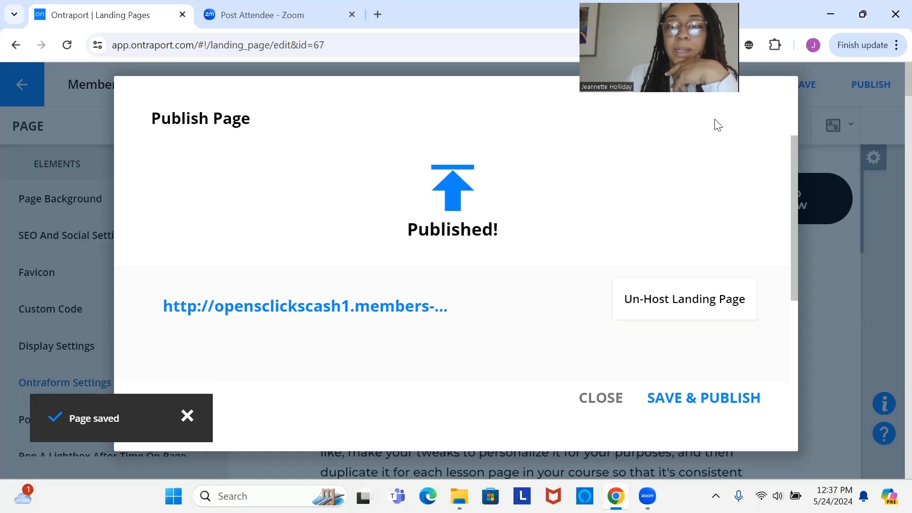
click(602, 398)
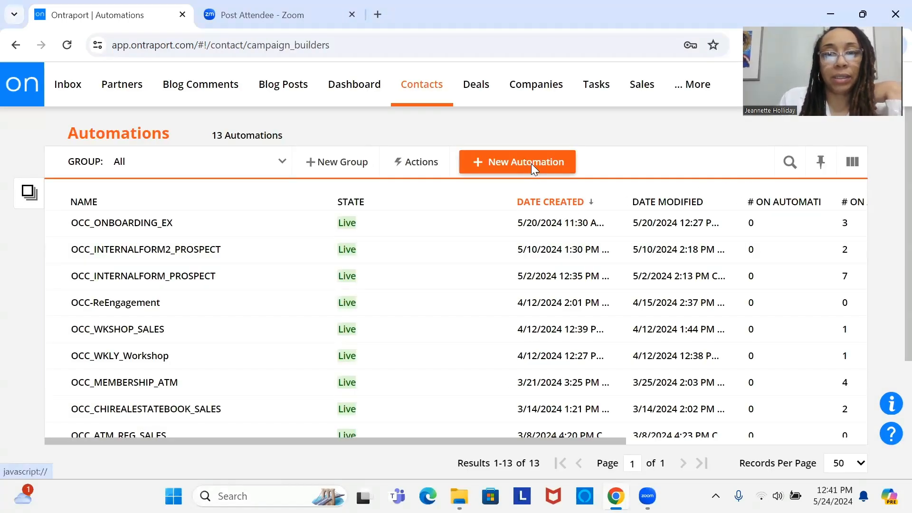
Step: Create a new contact automation from scratch and name it "OCC_DRIP_CONTENT"
click(531, 163)
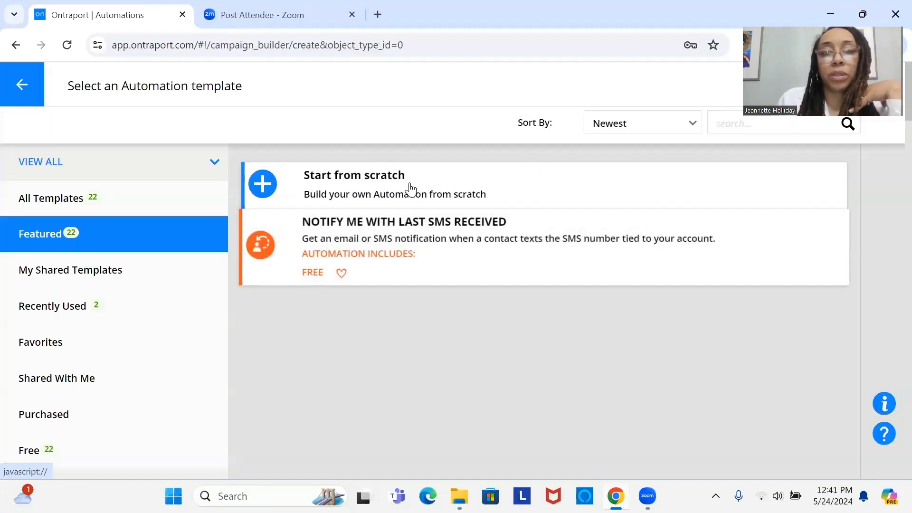
click(410, 186)
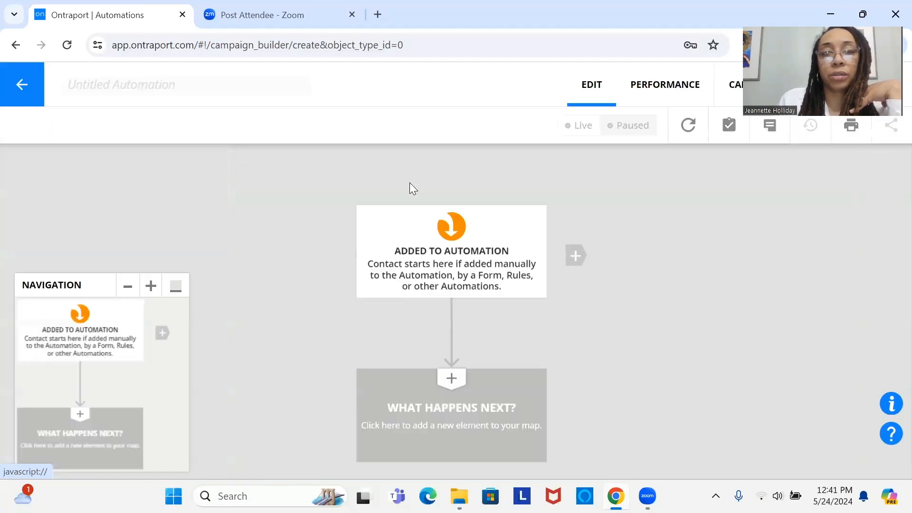
click(220, 89)
text(oc)
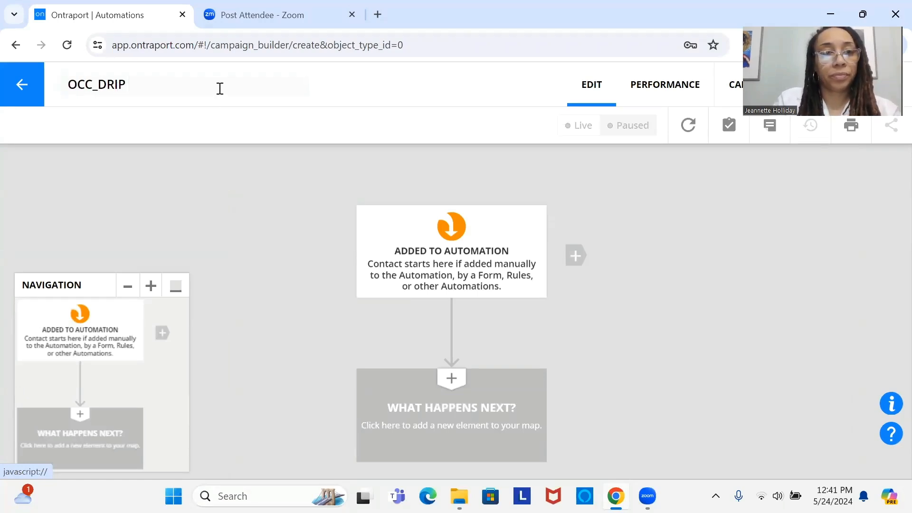
text(_)
text(C)
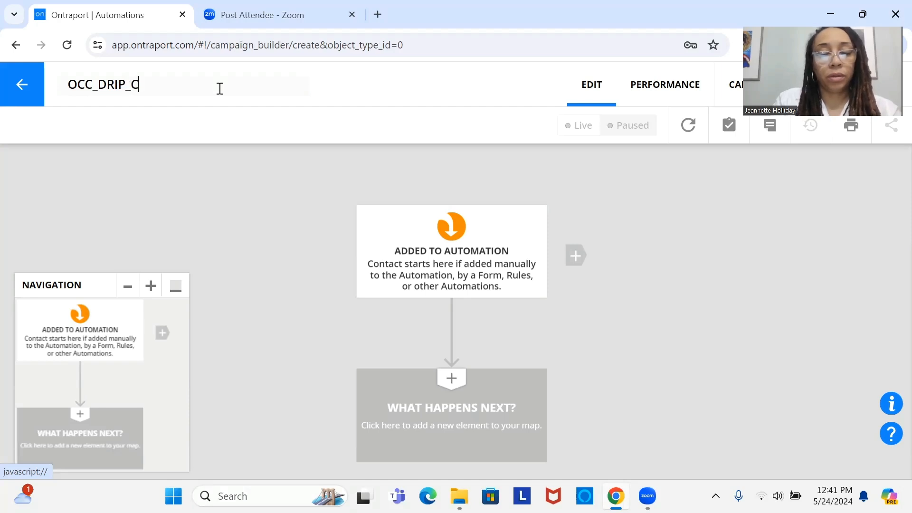
text(ONTENT)
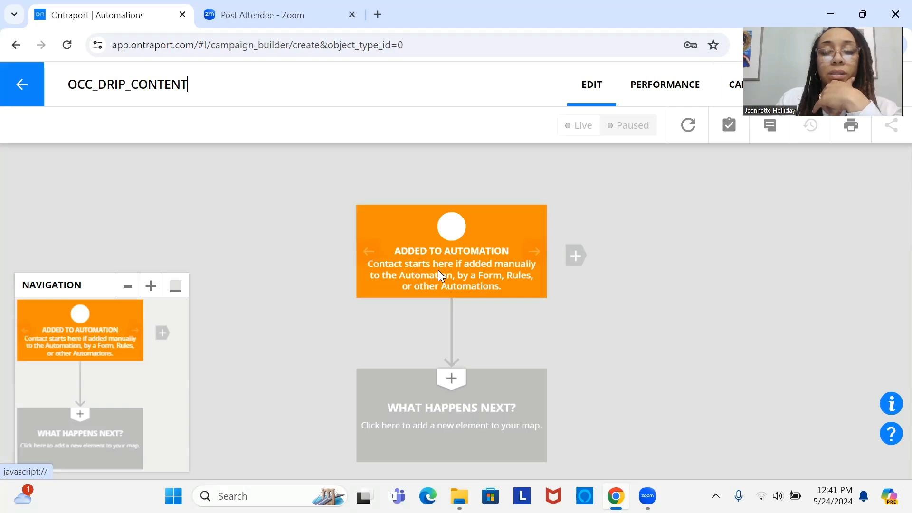
Step: Collapse the navigation map and add a Go To element beneath the Added to Automation start
click(177, 287)
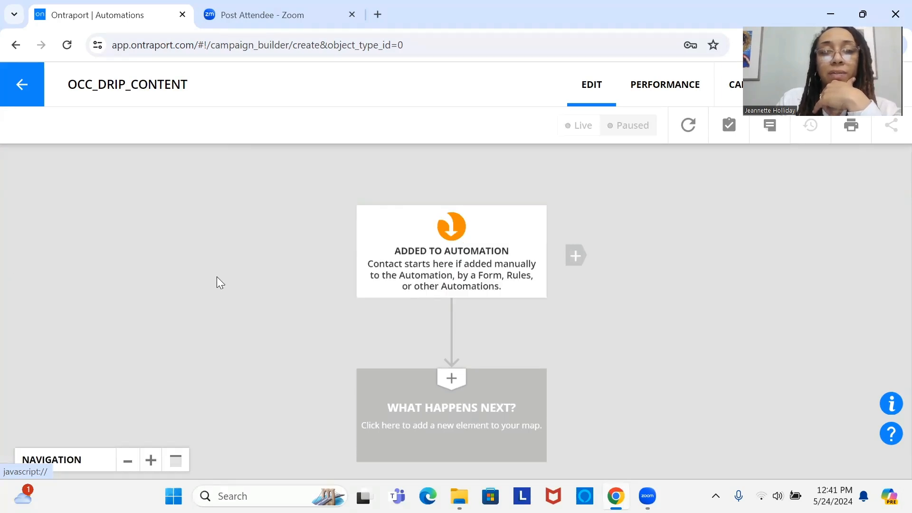
drag(454, 240, 426, 185)
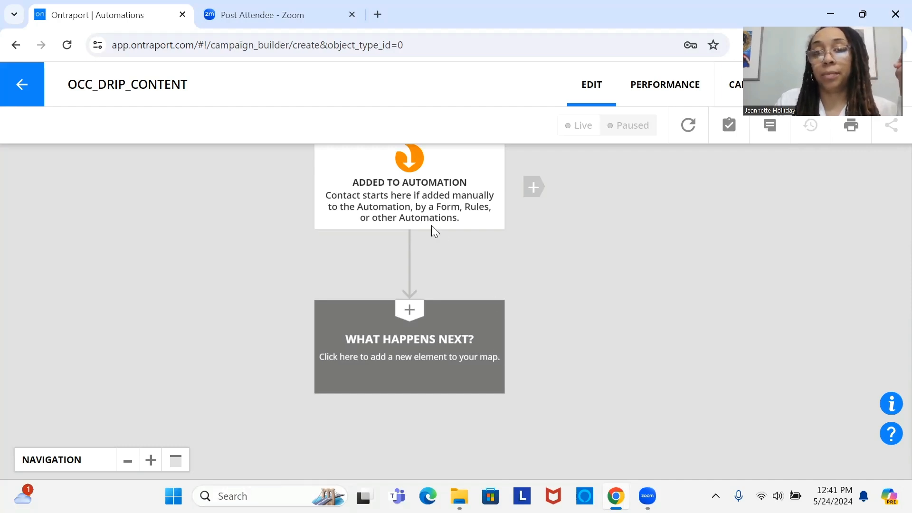
drag(423, 229, 346, 245)
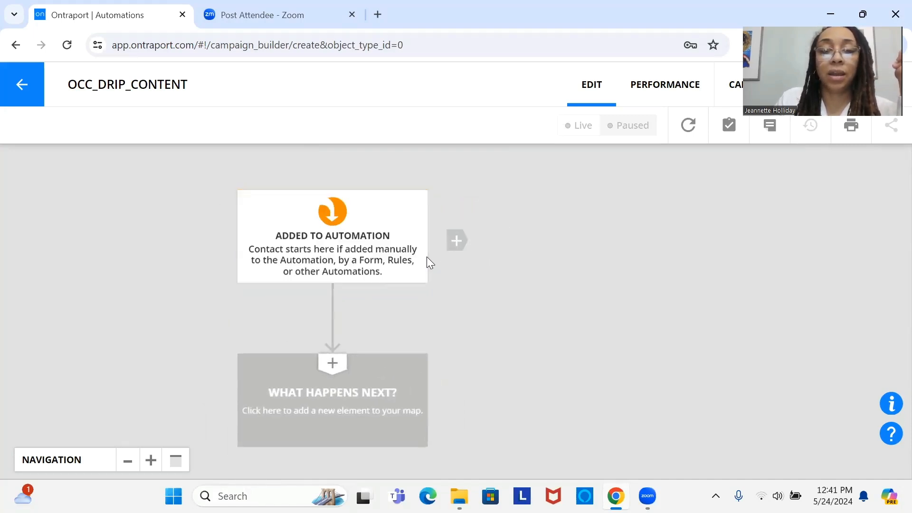
click(369, 379)
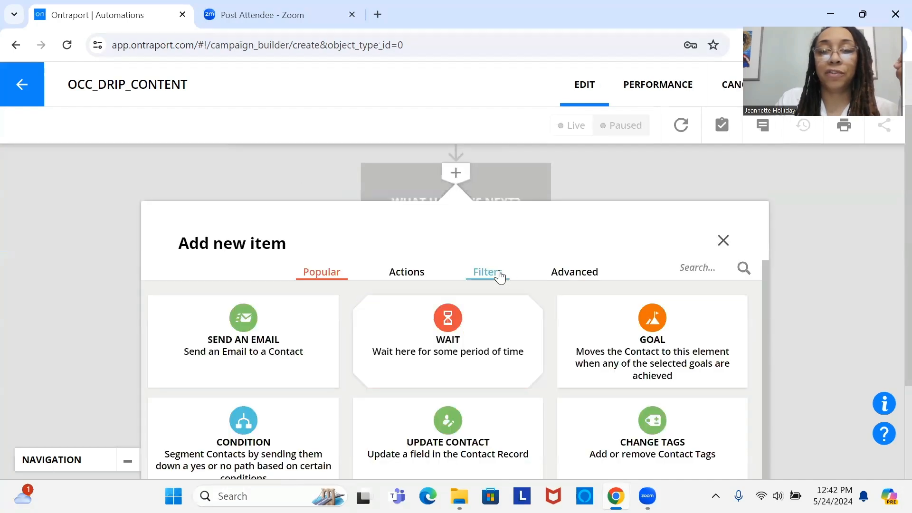
click(499, 276)
click(471, 331)
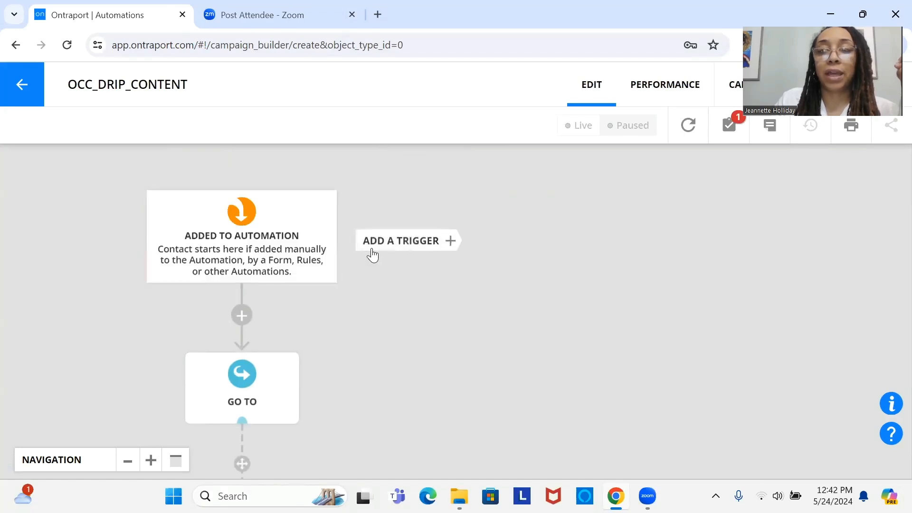
Step: Add a second trigger to the automation that starts when a contact purchases the product "OCC MEMBERSHIP"
click(372, 255)
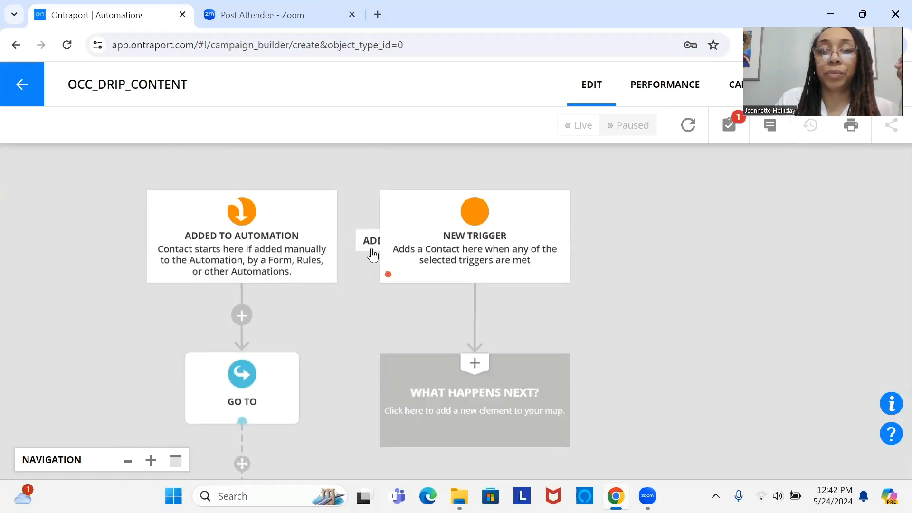
click(472, 236)
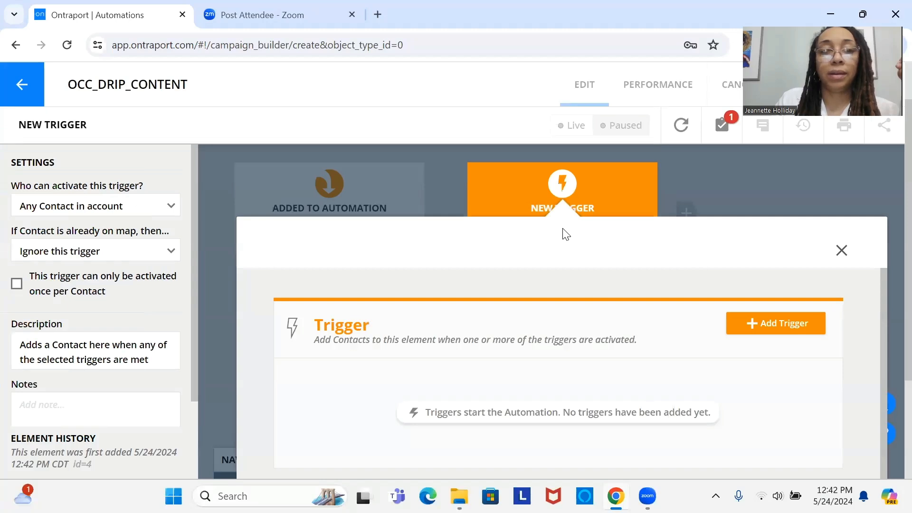
click(770, 325)
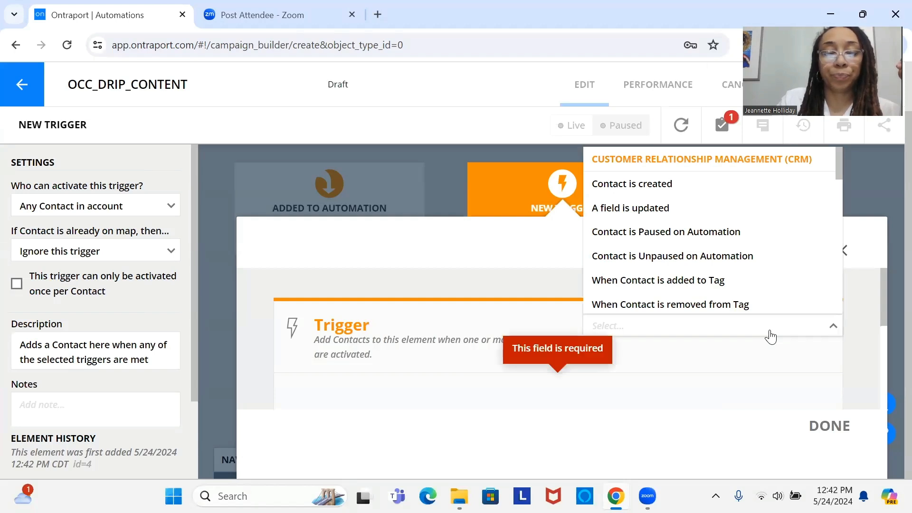
text(pur)
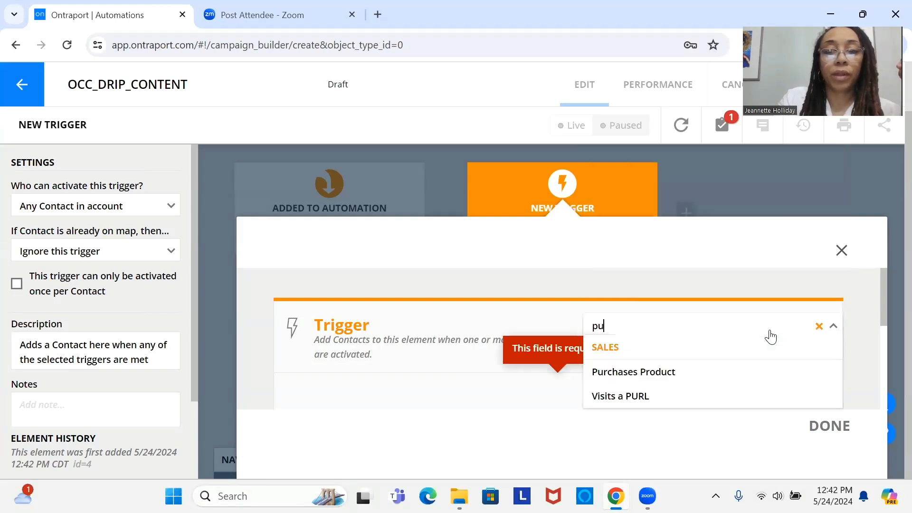
click(763, 372)
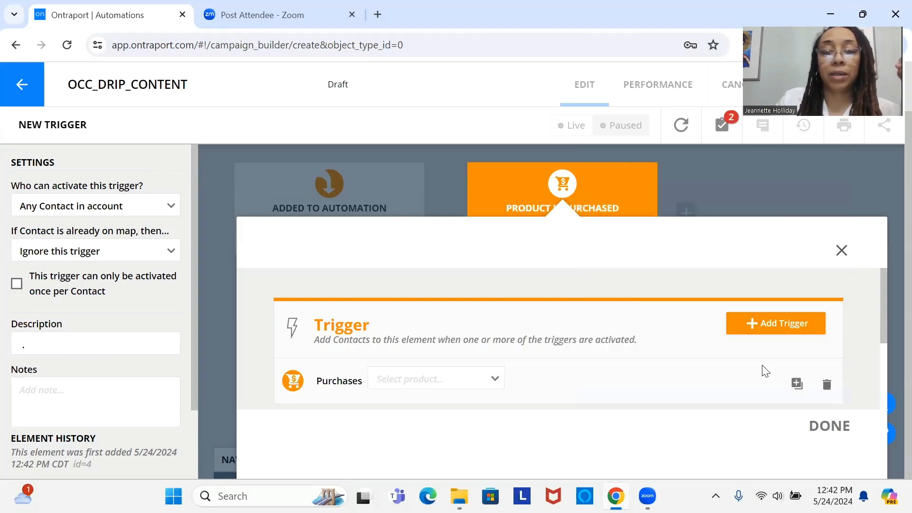
click(454, 382)
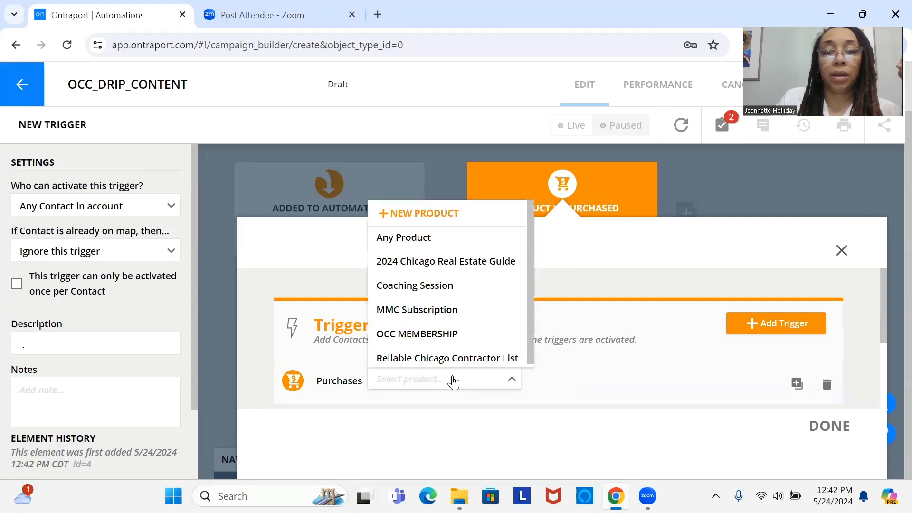
click(437, 335)
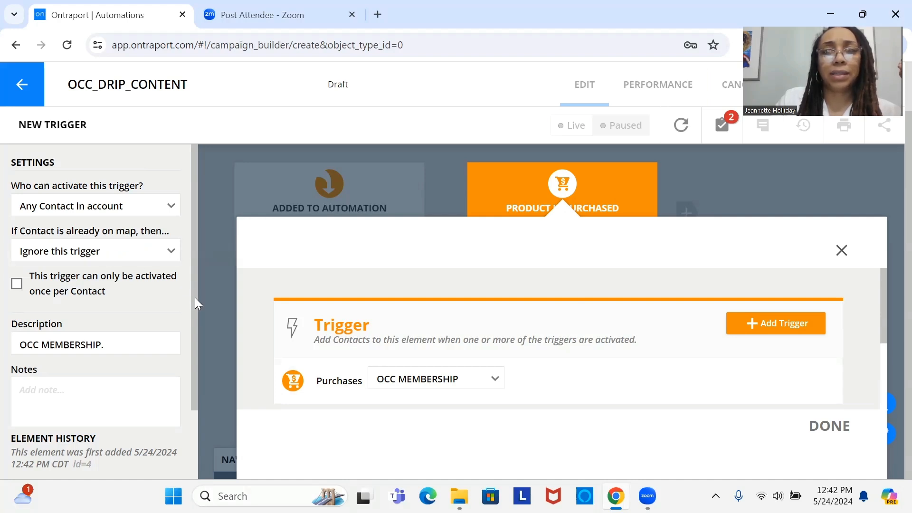
drag(195, 297, 194, 394)
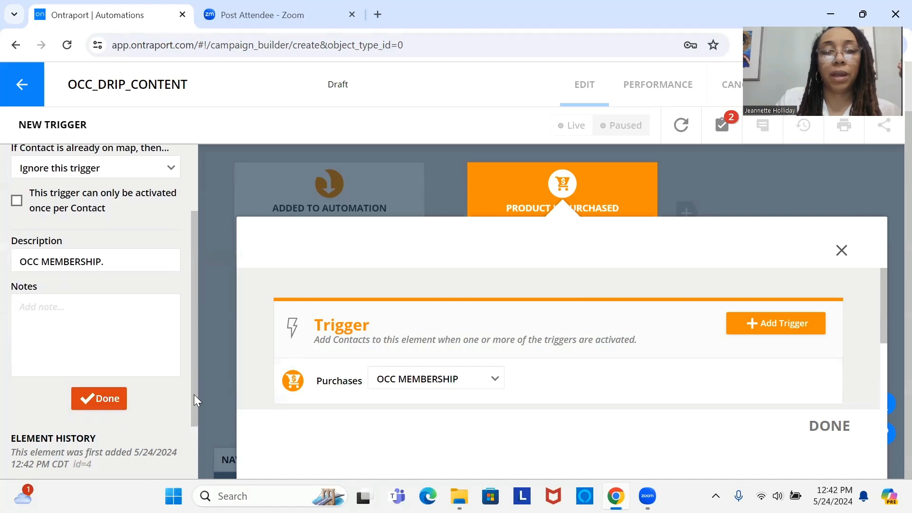
click(97, 399)
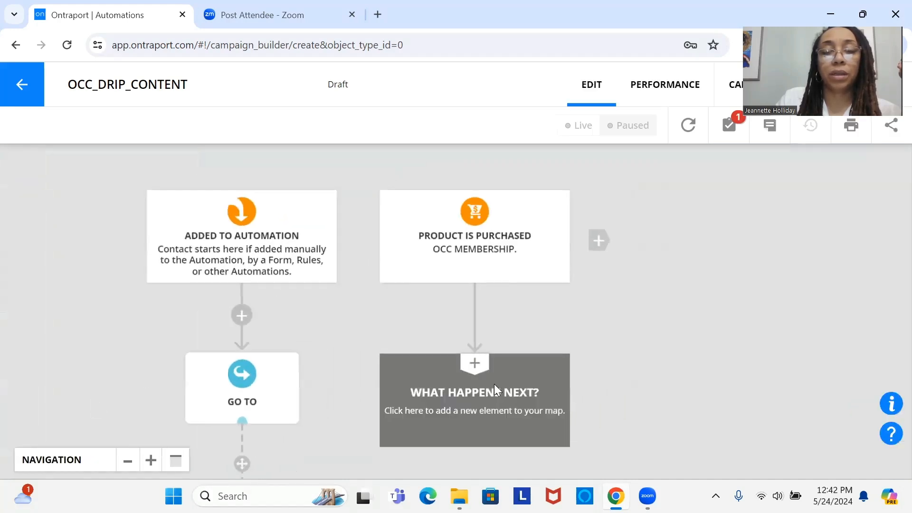
Step: Add an Update Membership Access element beneath the product purchase trigger and link the Go To element to it
drag(477, 297, 484, 231)
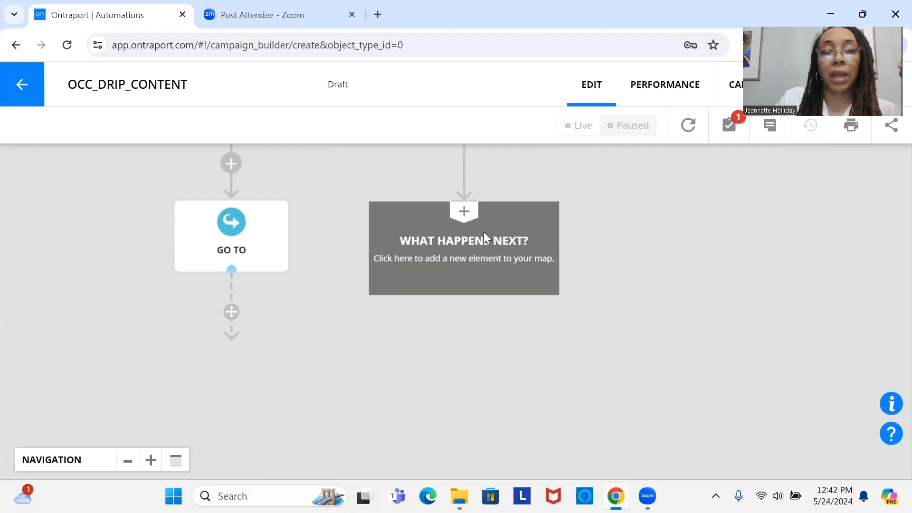
click(484, 232)
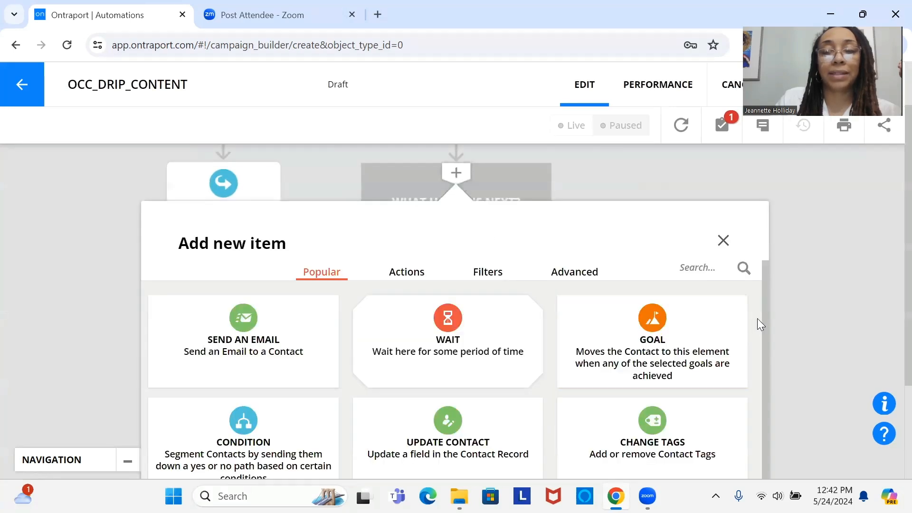
scroll(765, 317, down, 1)
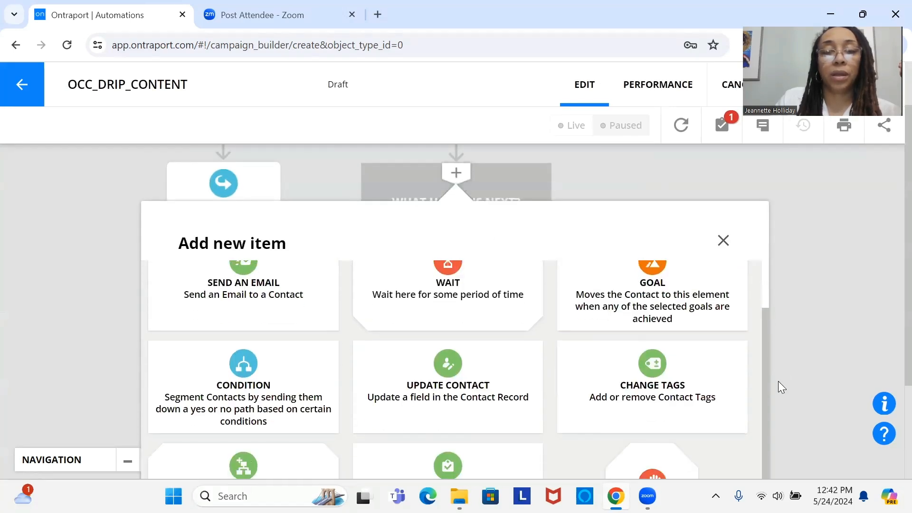
scroll(772, 357, up, 1)
scroll(773, 367, down, 1)
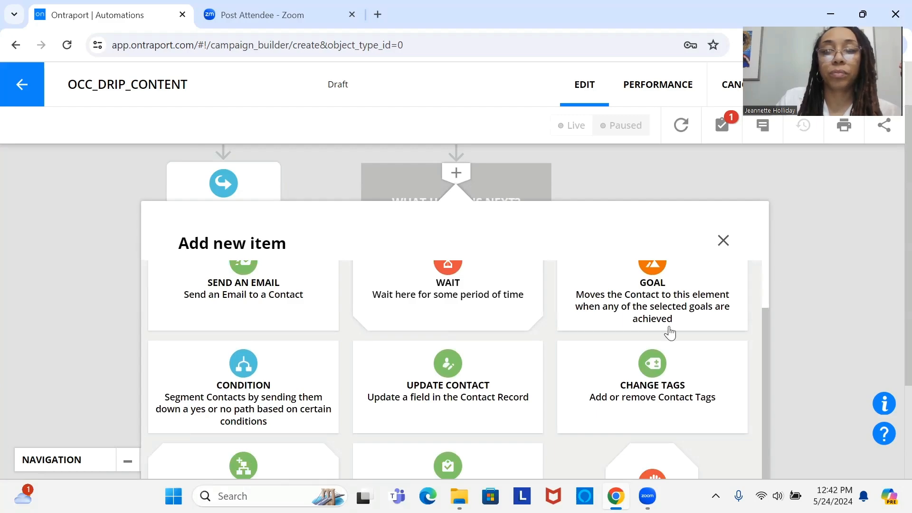
scroll(891, 342, down, 3)
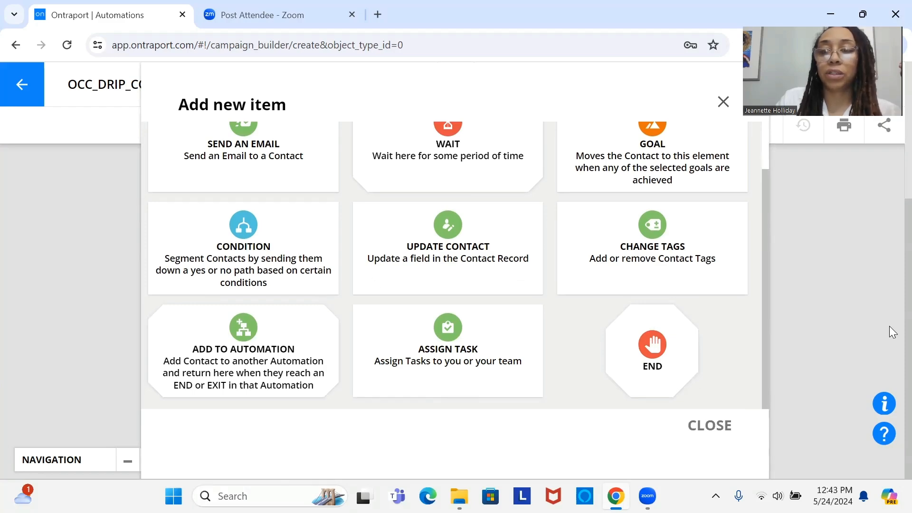
scroll(890, 268, up, 4)
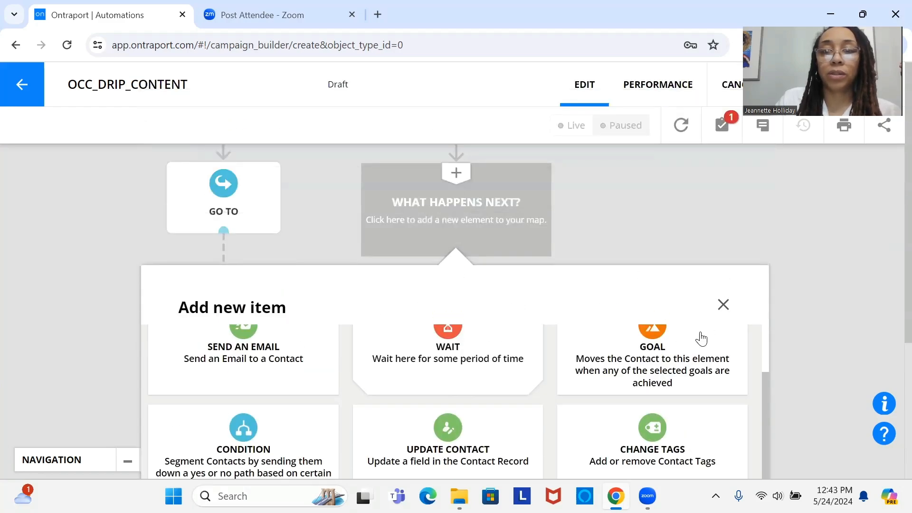
scroll(768, 347, up, 1)
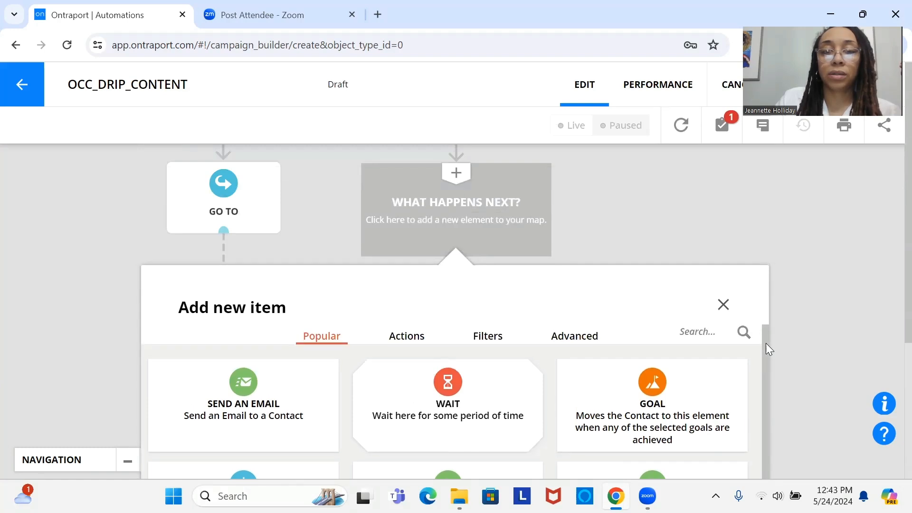
click(693, 335)
text(mem)
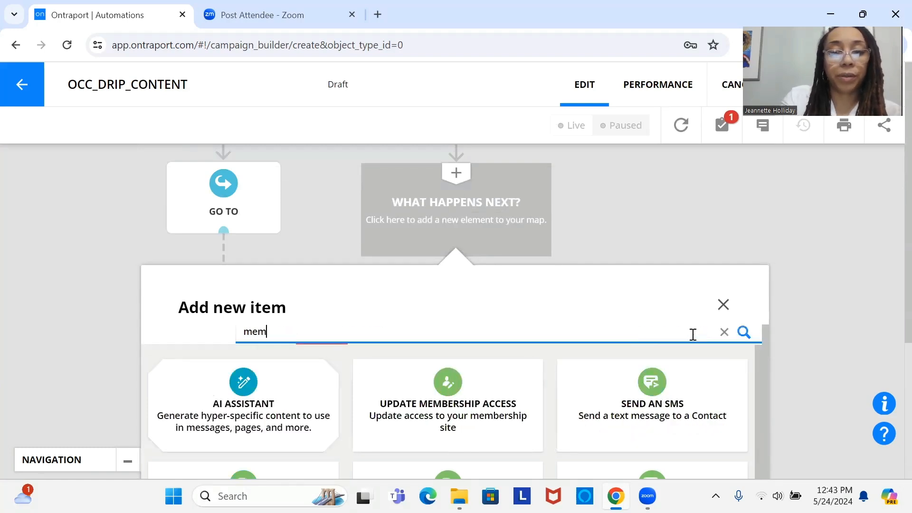
click(278, 406)
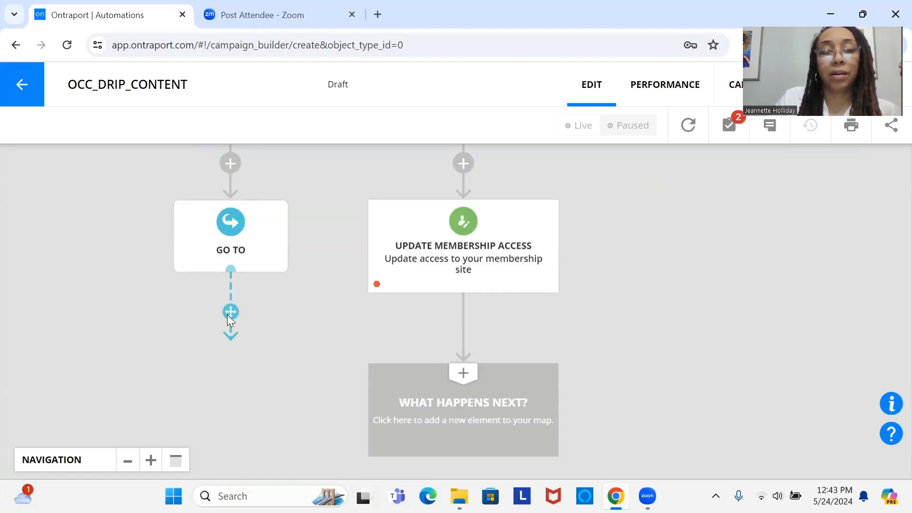
drag(228, 314, 375, 291)
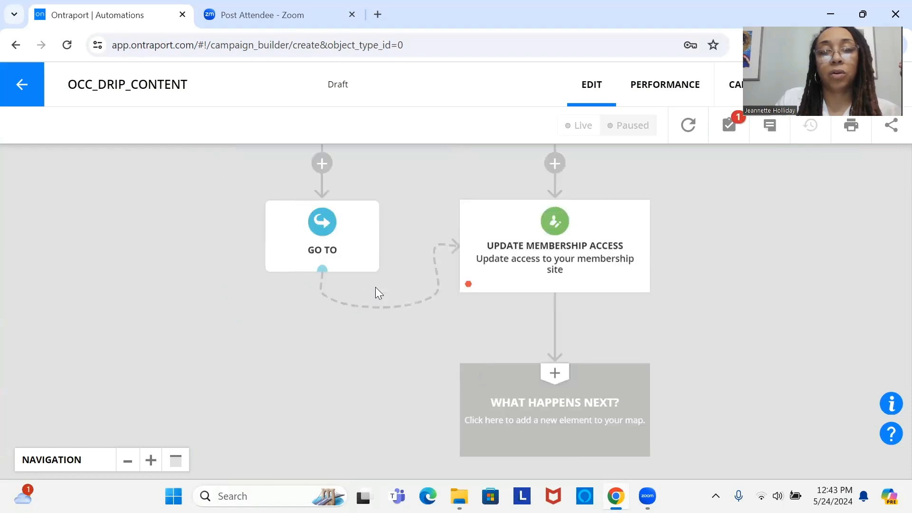
Step: Configure the Update Membership Access element with the site "Membership Site Drip Access" and the status Enabled
click(558, 257)
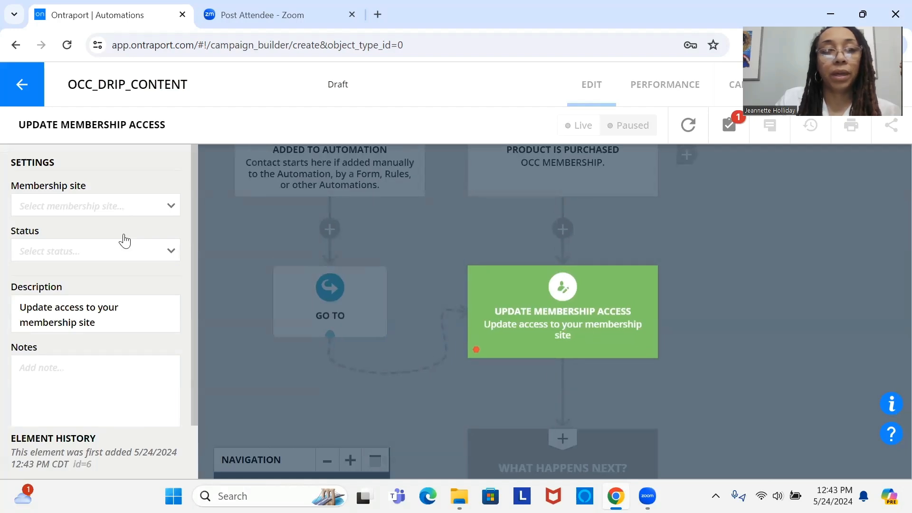
click(112, 209)
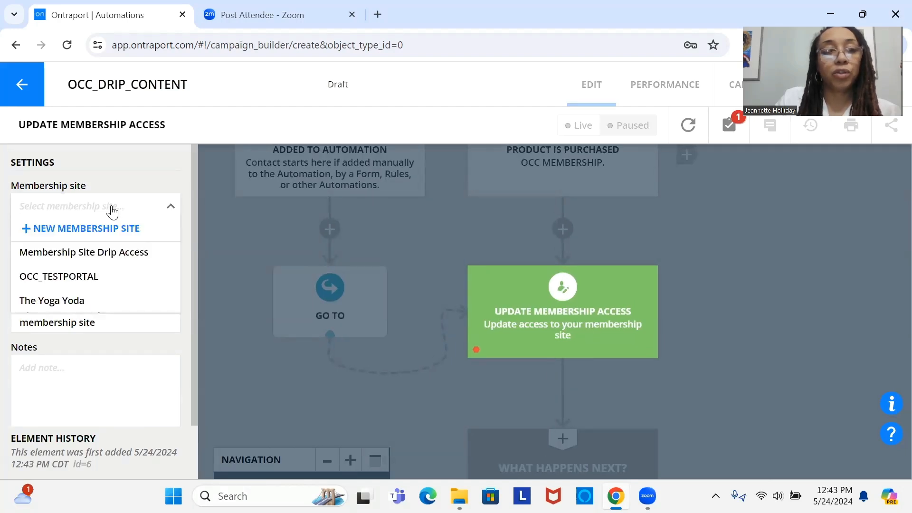
click(117, 263)
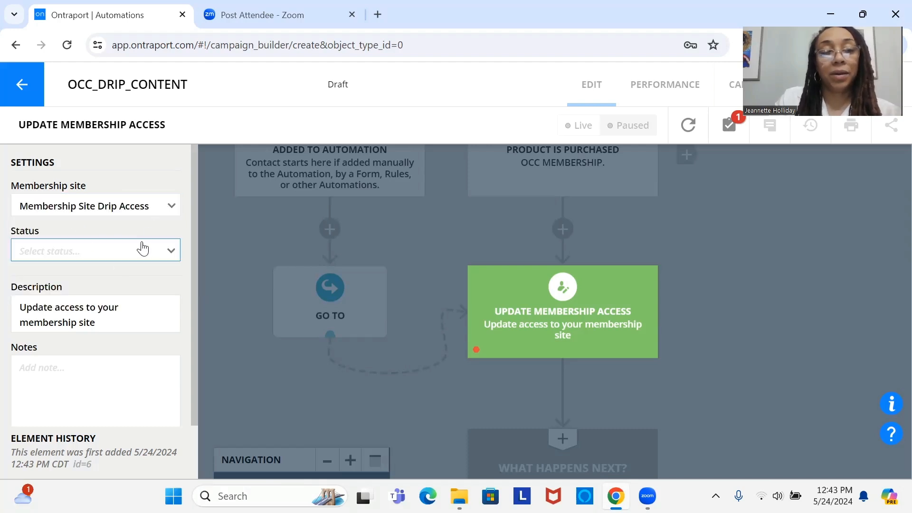
click(144, 257)
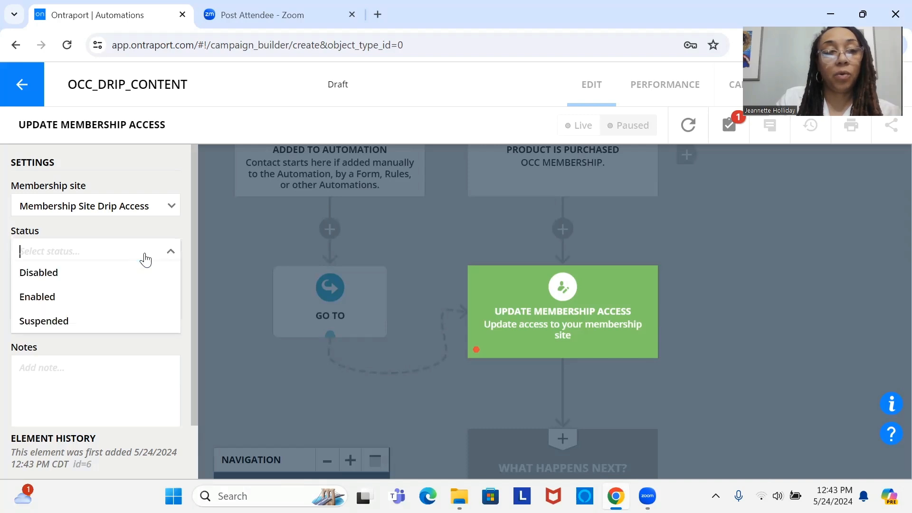
click(135, 297)
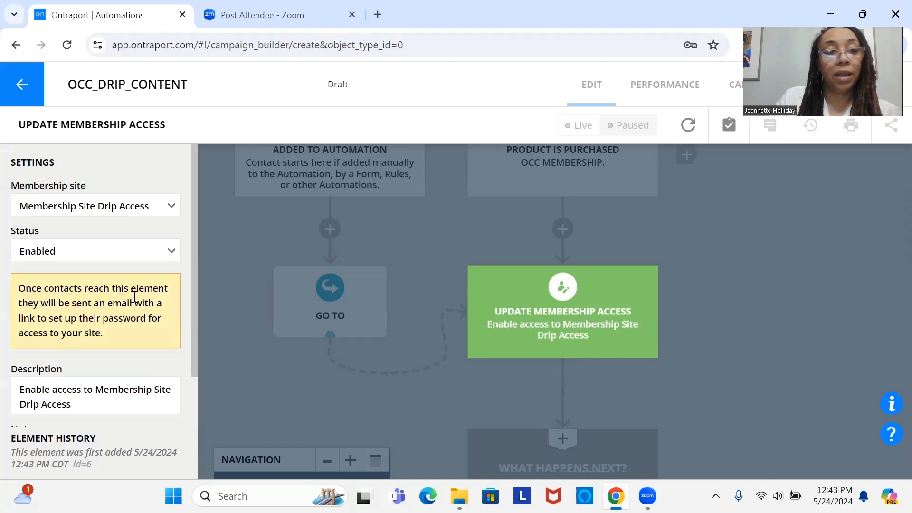
drag(195, 302, 199, 398)
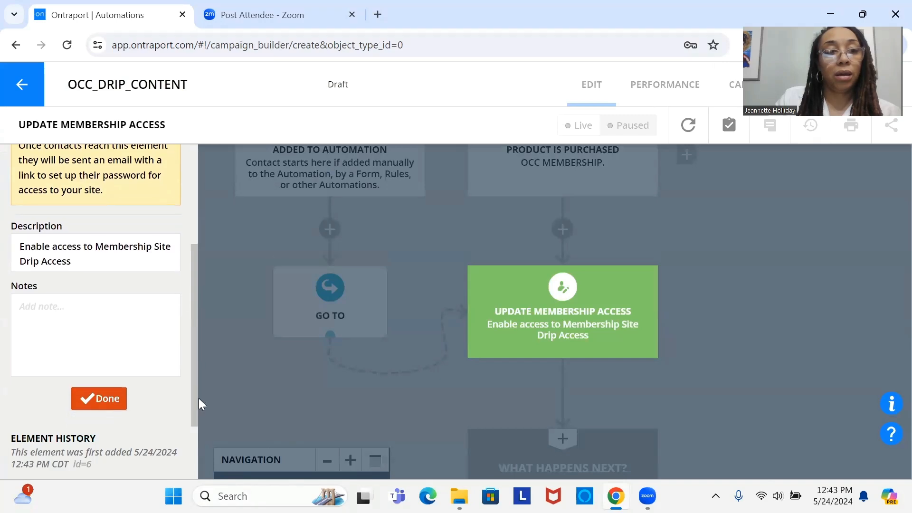
click(104, 399)
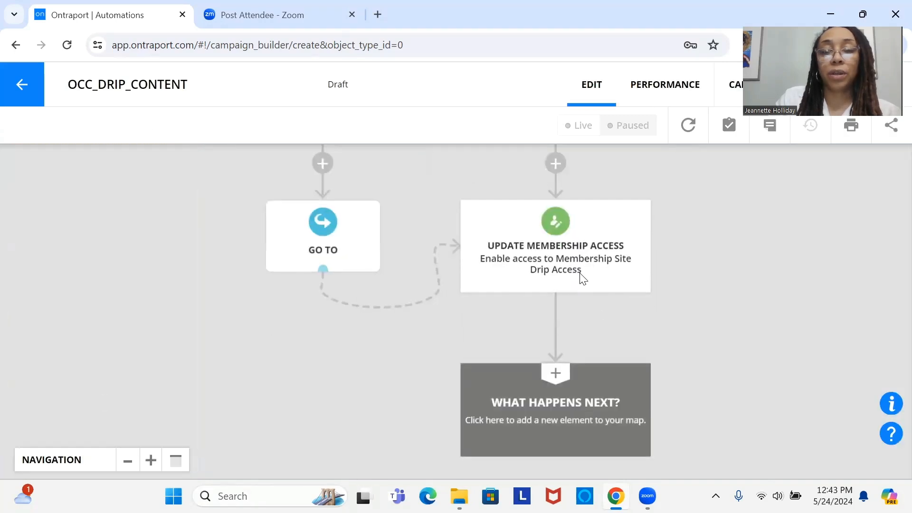
Step: Add a Change Tags element beneath Update Membership Access that adds the tag "Week 1 Drip Access" to contacts
click(571, 399)
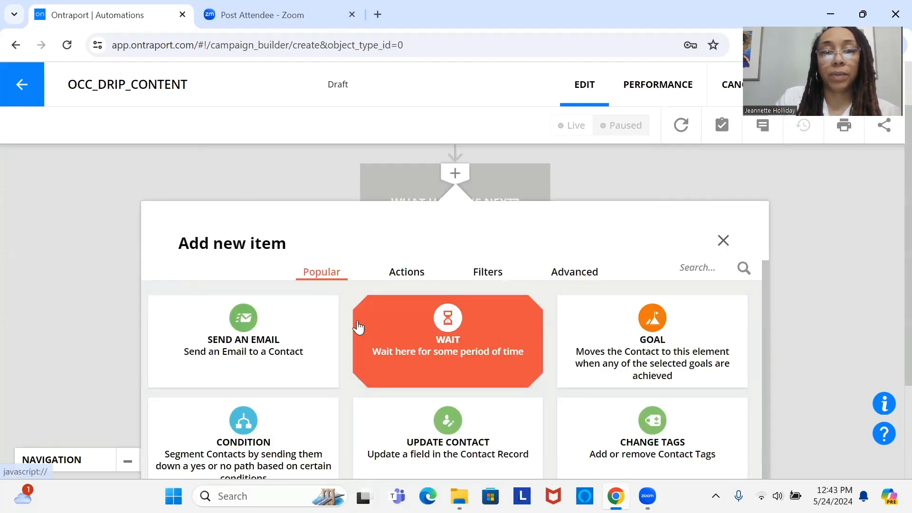
click(697, 425)
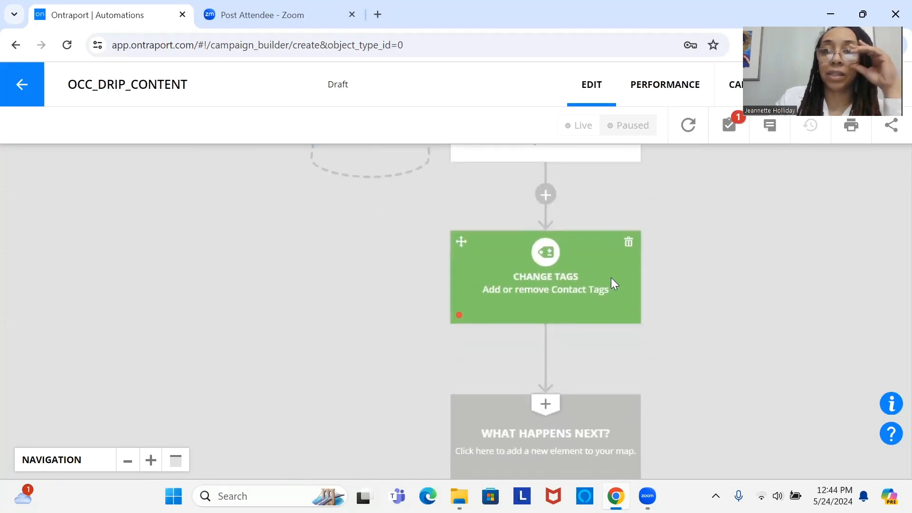
click(564, 285)
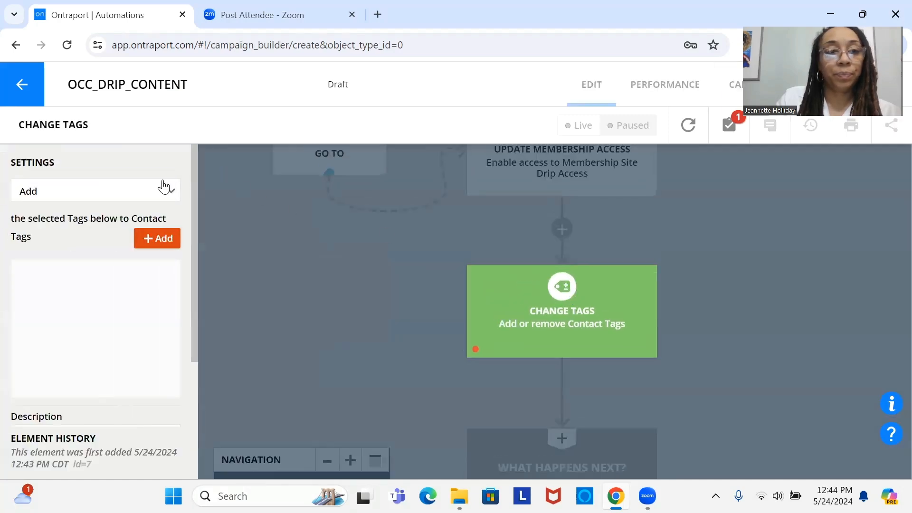
click(155, 238)
text(week)
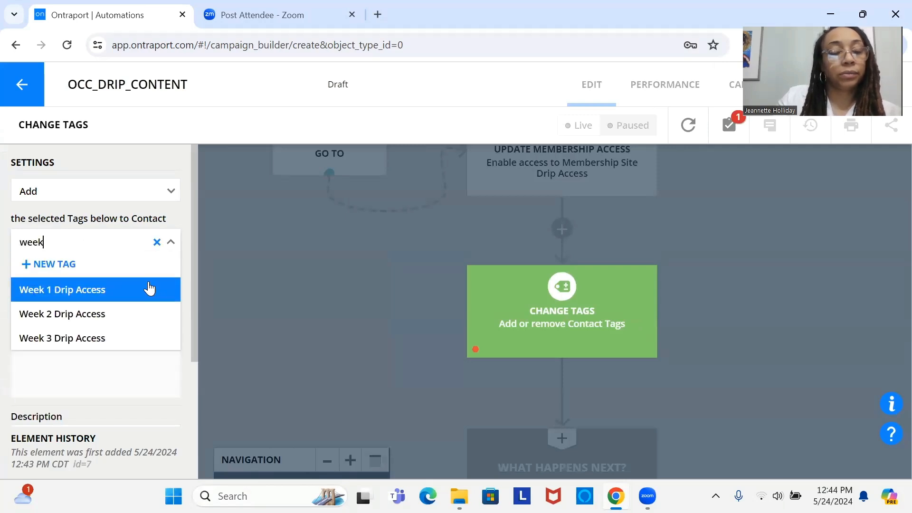
click(148, 288)
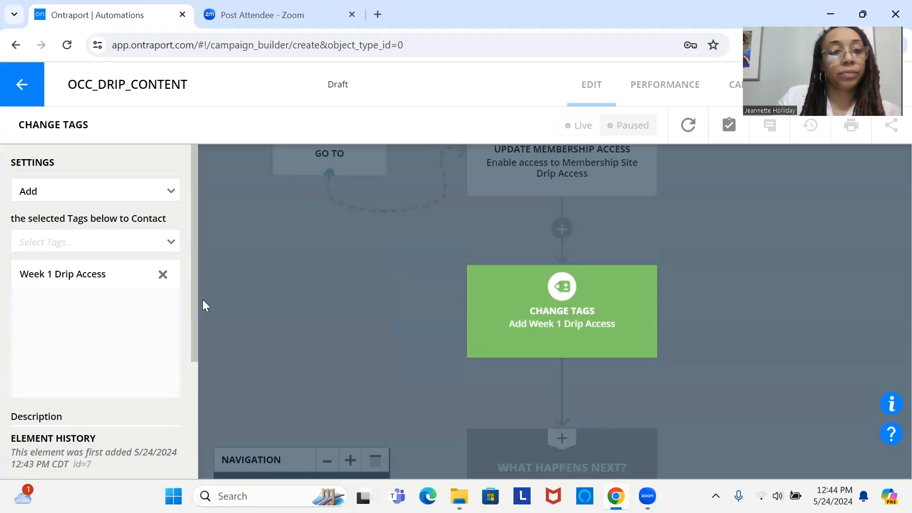
scroll(197, 361, down, 4)
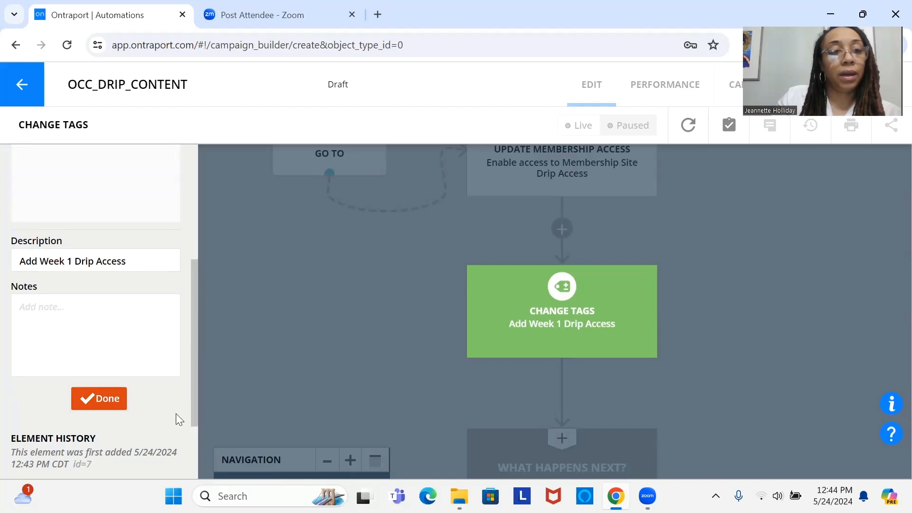
click(101, 399)
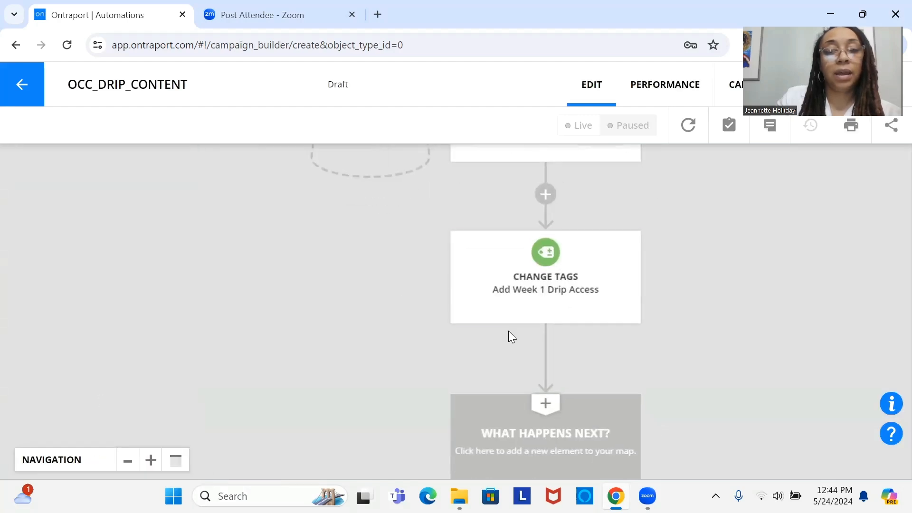
Step: Add a Send an Email element beneath the Week 1 tag change, using the message "Membership Site - Drip Access - Welcome New Member"
click(549, 436)
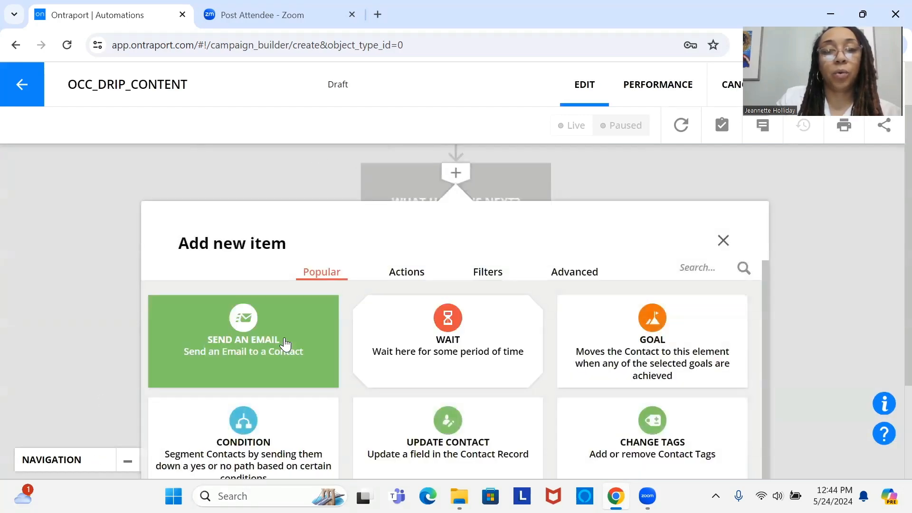
click(285, 338)
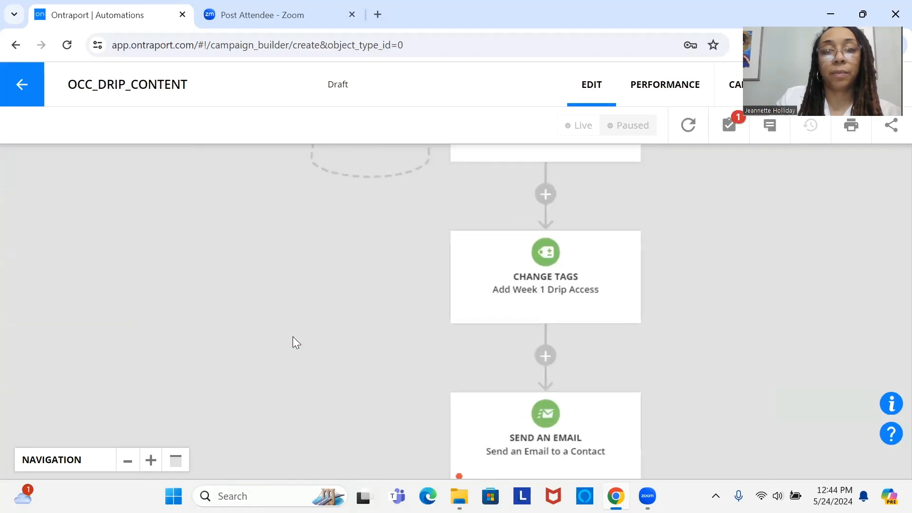
drag(510, 272, 489, 151)
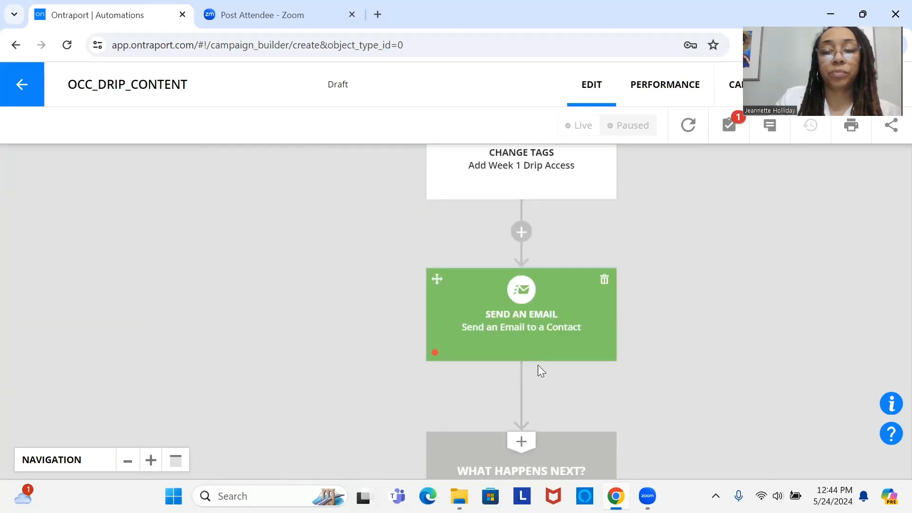
click(505, 335)
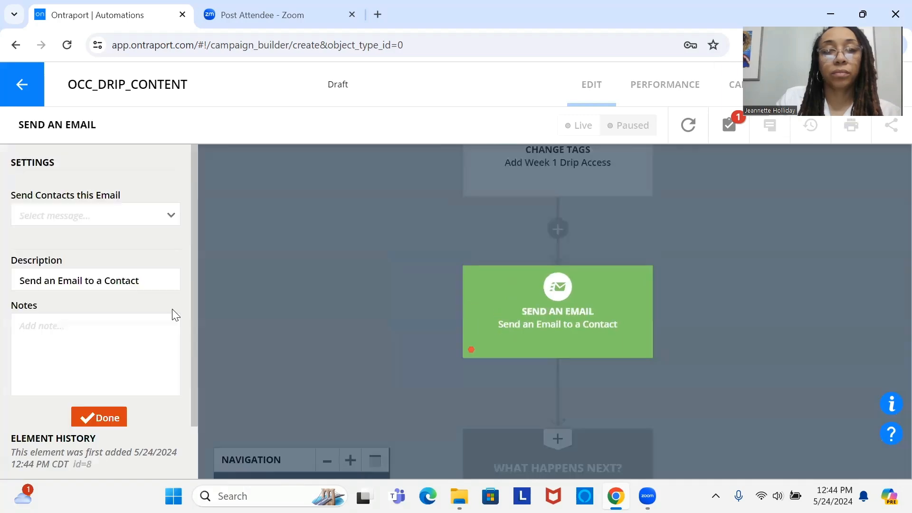
click(117, 226)
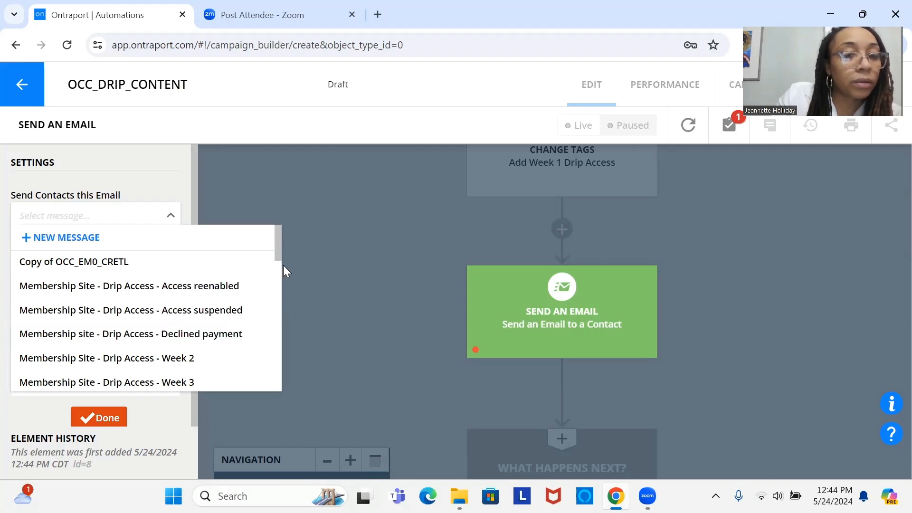
drag(281, 261, 281, 284)
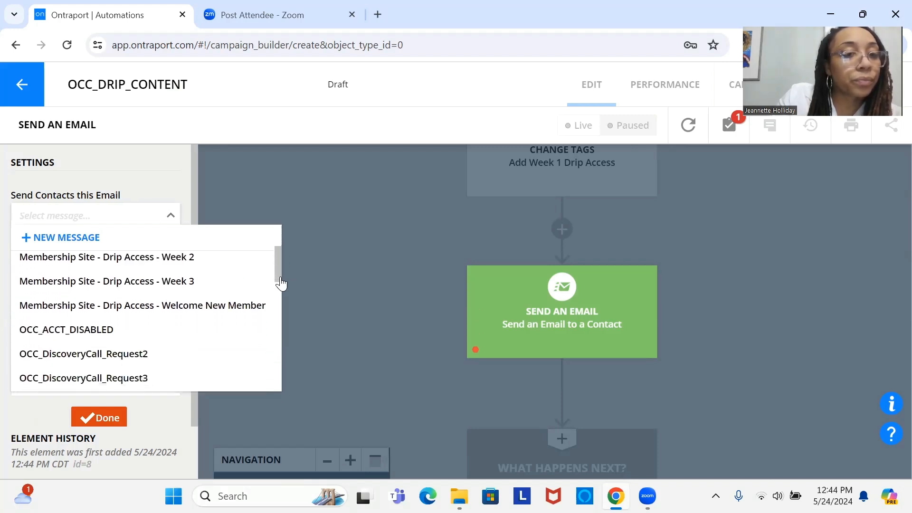
click(217, 309)
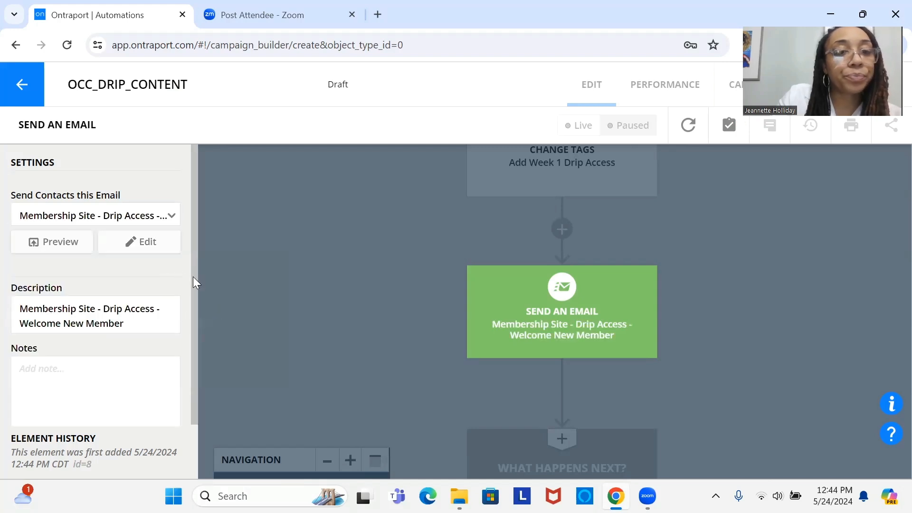
scroll(193, 304, down, 2)
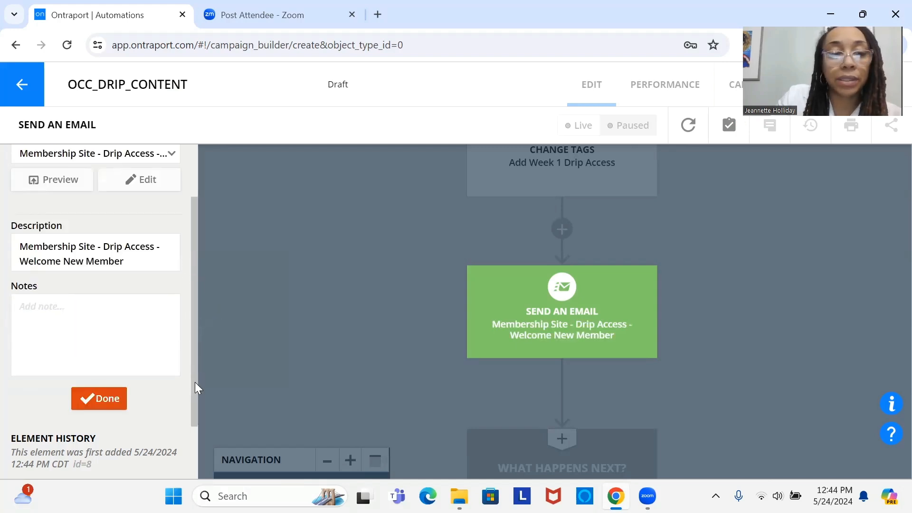
click(108, 401)
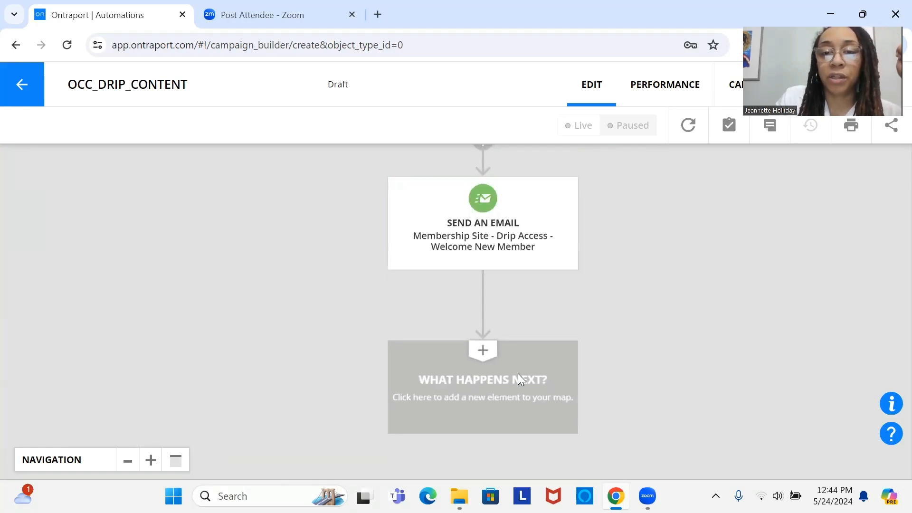
Step: Add a Wait element beneath the Send an Email element that welcomes the new member
drag(517, 251, 530, 269)
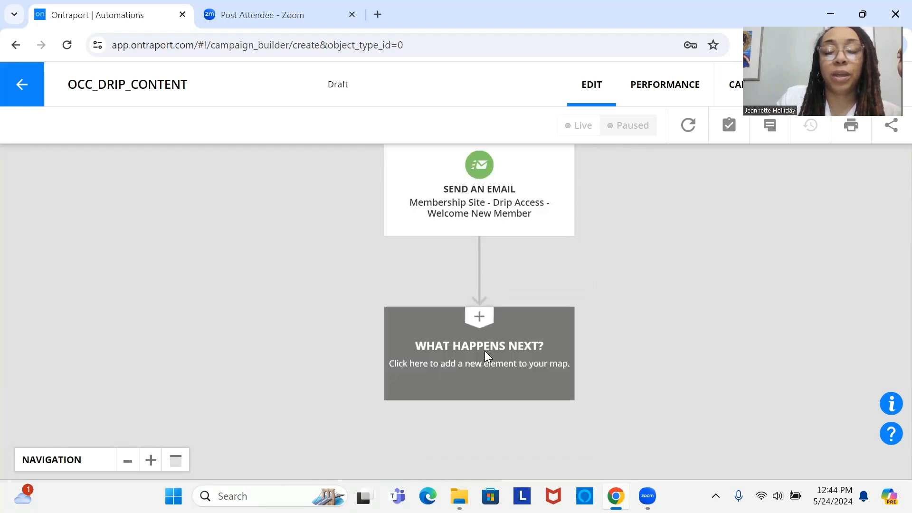
click(485, 351)
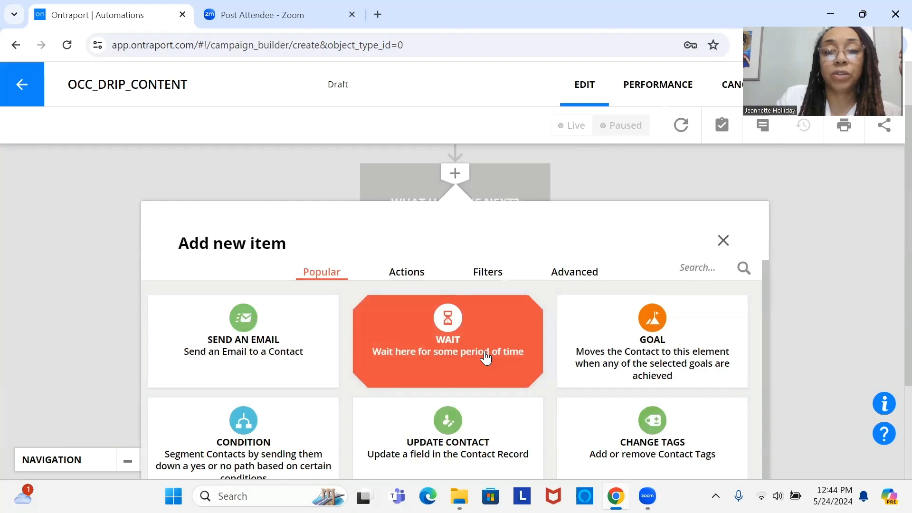
click(485, 353)
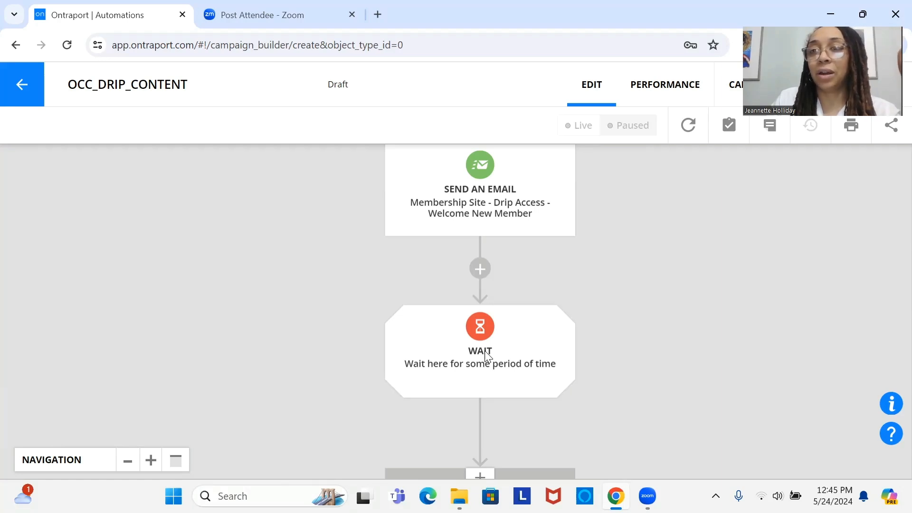
drag(477, 355, 499, 360)
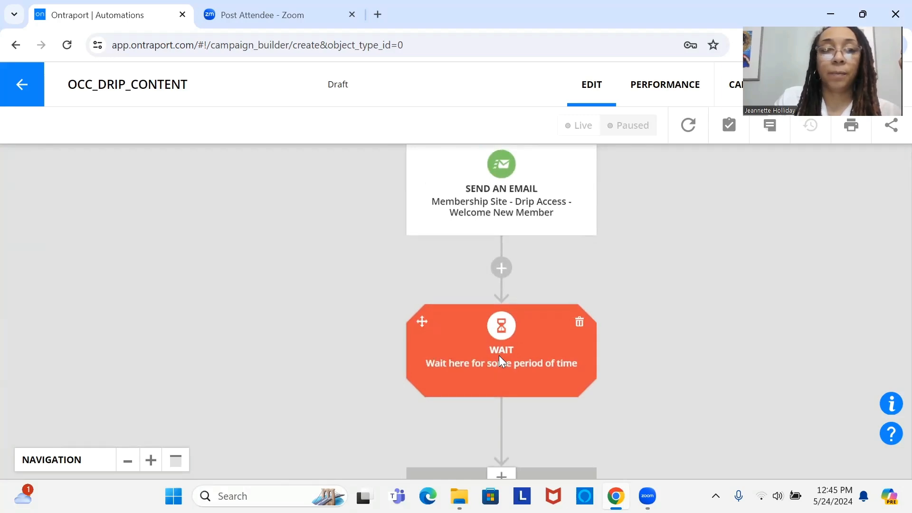
Step: Configure the Wait element beneath the welcome email to hold contacts until some time passes, set to 7 days
click(496, 354)
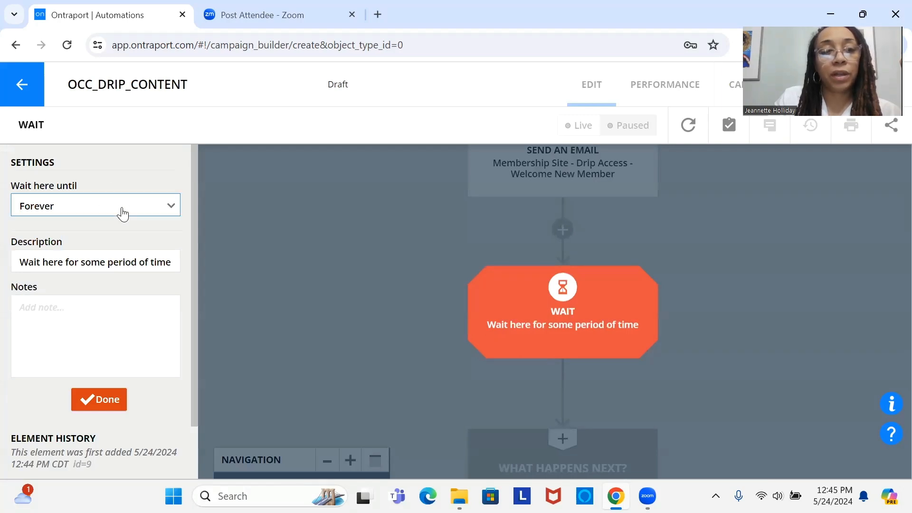
click(72, 210)
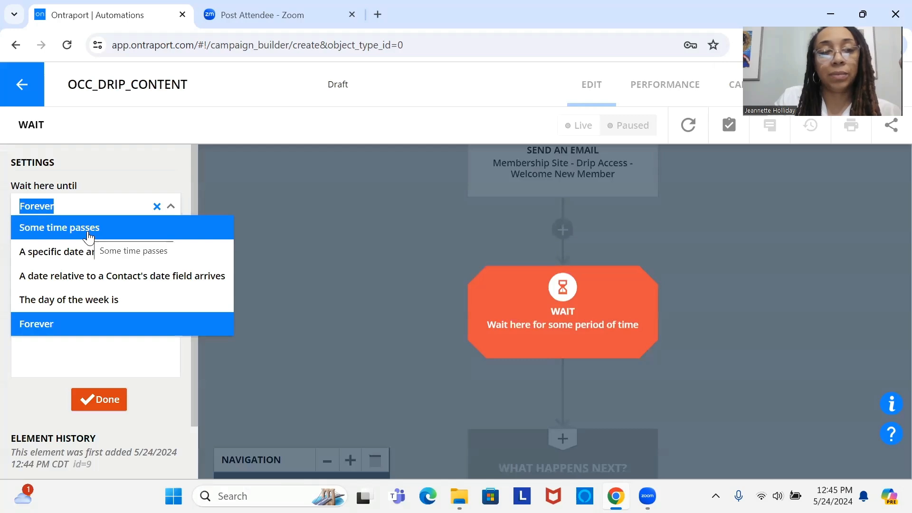
click(87, 231)
double_click(35, 251)
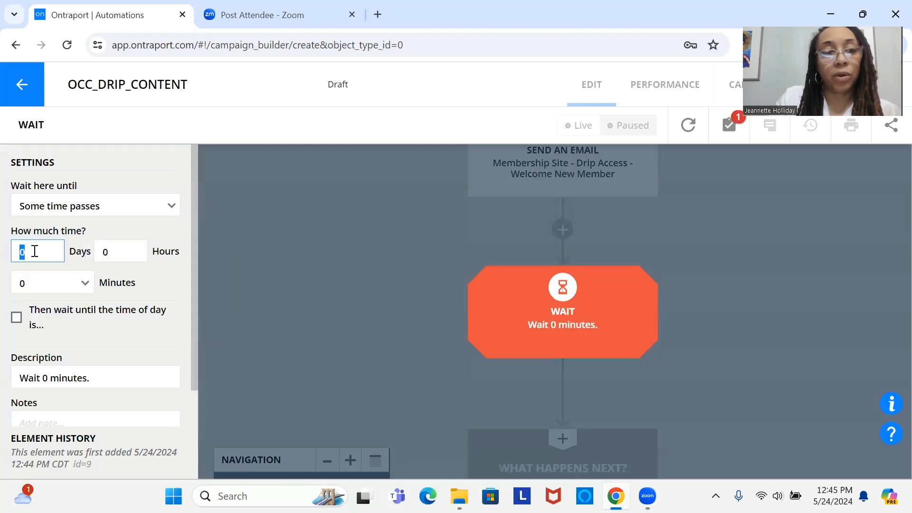
text(7)
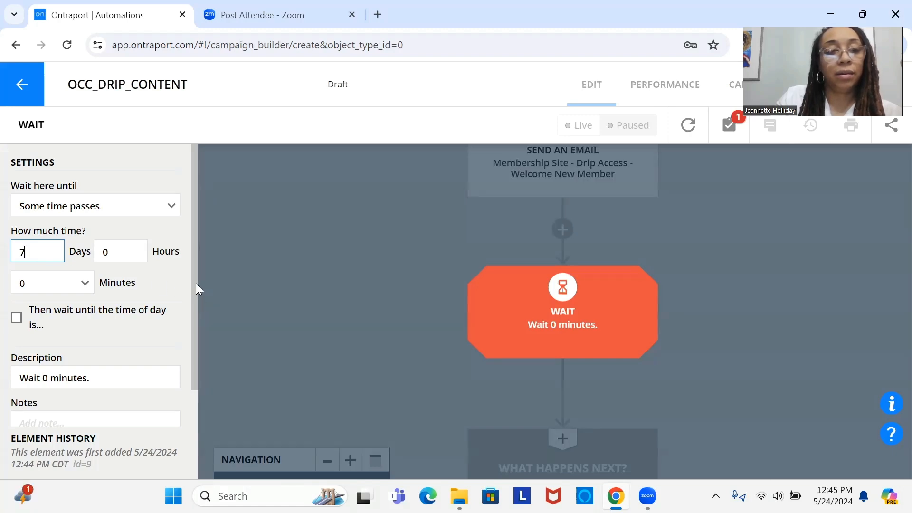
drag(196, 283, 200, 348)
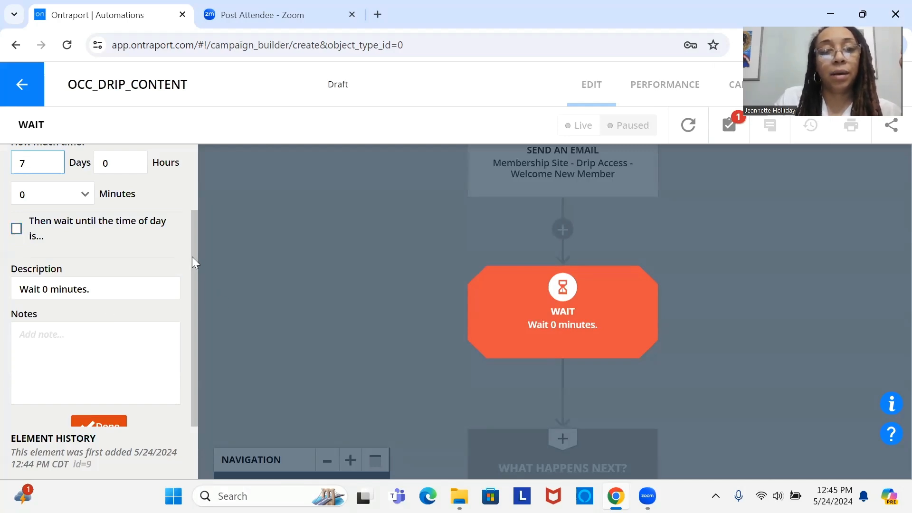
scroll(192, 266, down, 1)
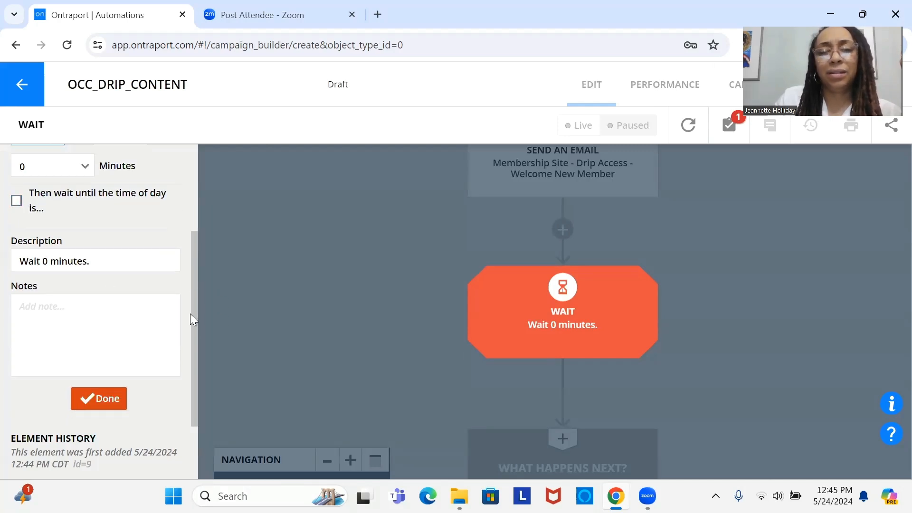
click(108, 400)
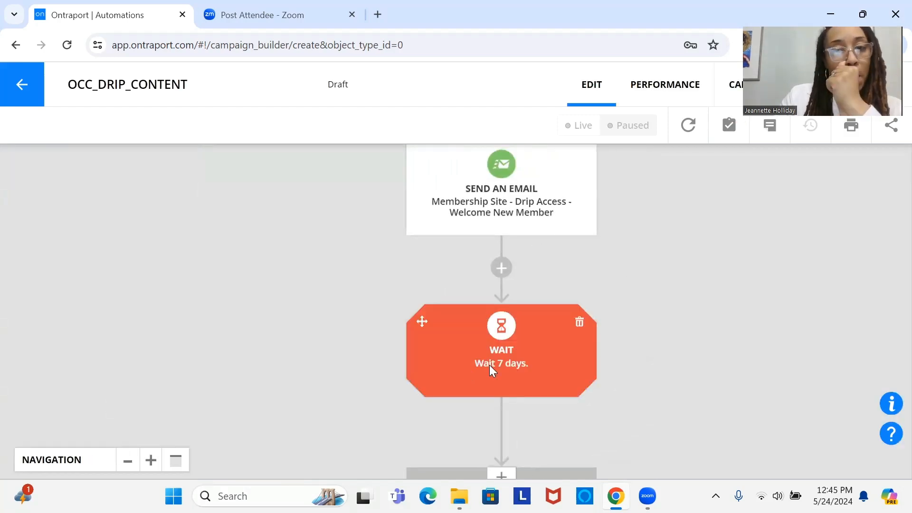
Step: Add a Change Tags element beneath the 7-day wait
drag(489, 365, 468, 202)
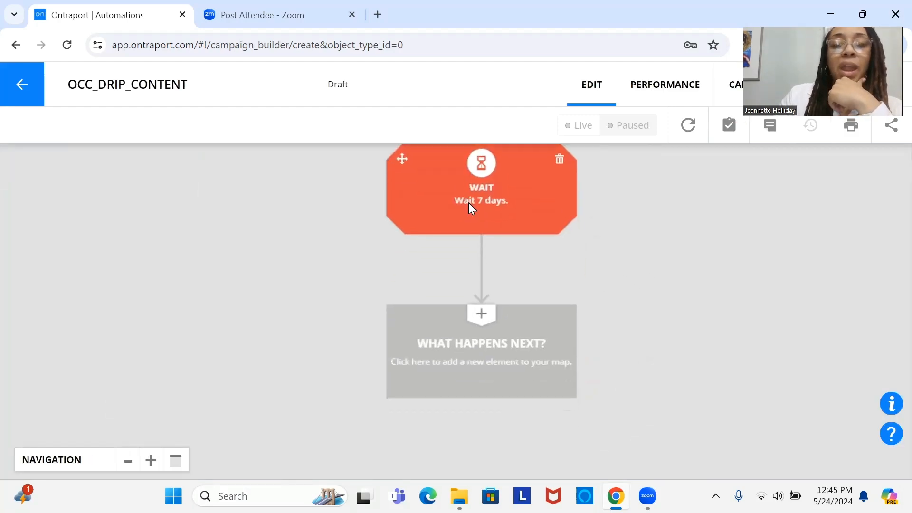
click(484, 350)
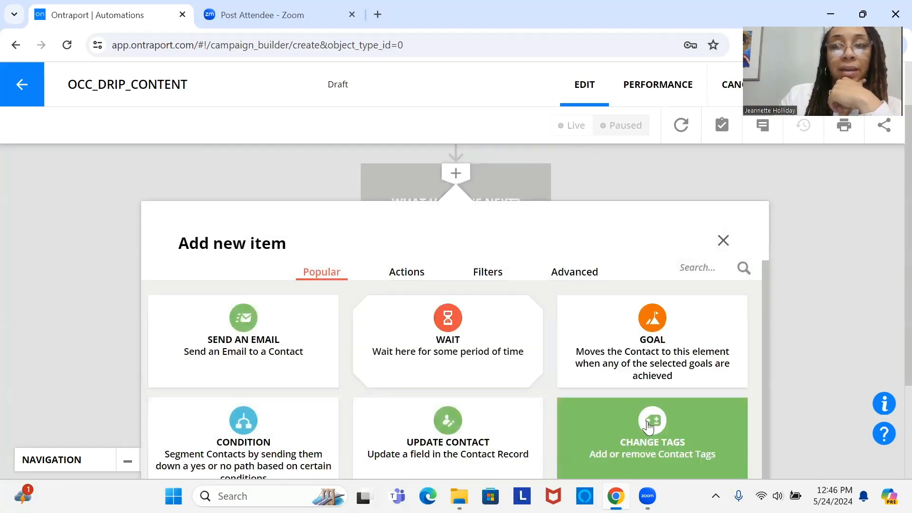
click(648, 426)
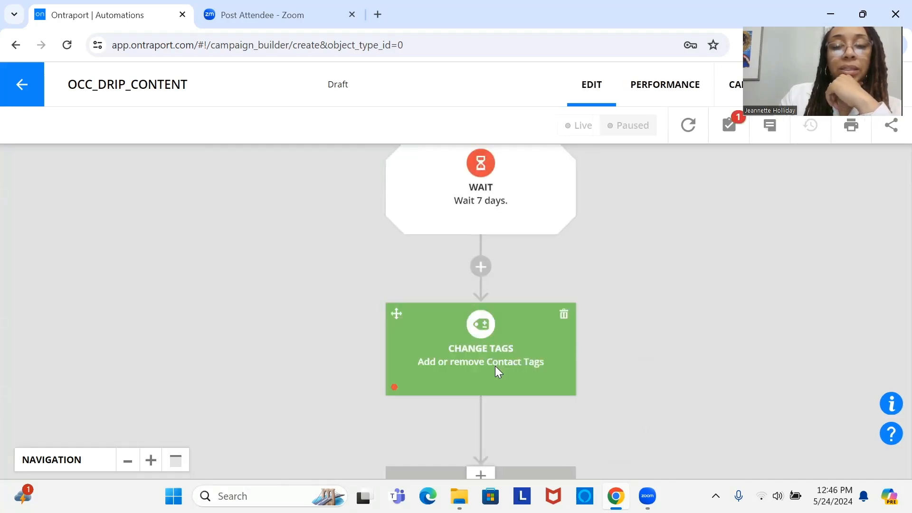
Step: Configure the new Change Tags element to add the tag "Week 2 Drip Access" to contacts
click(495, 366)
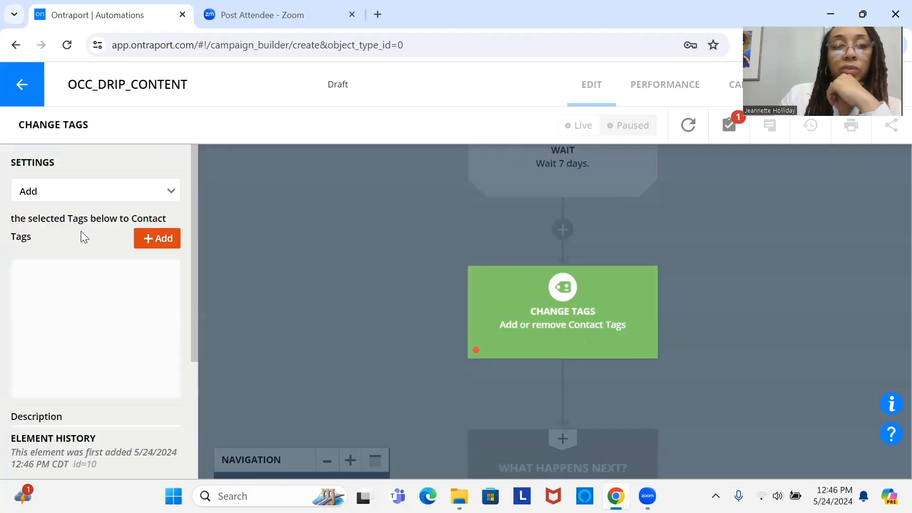
click(116, 198)
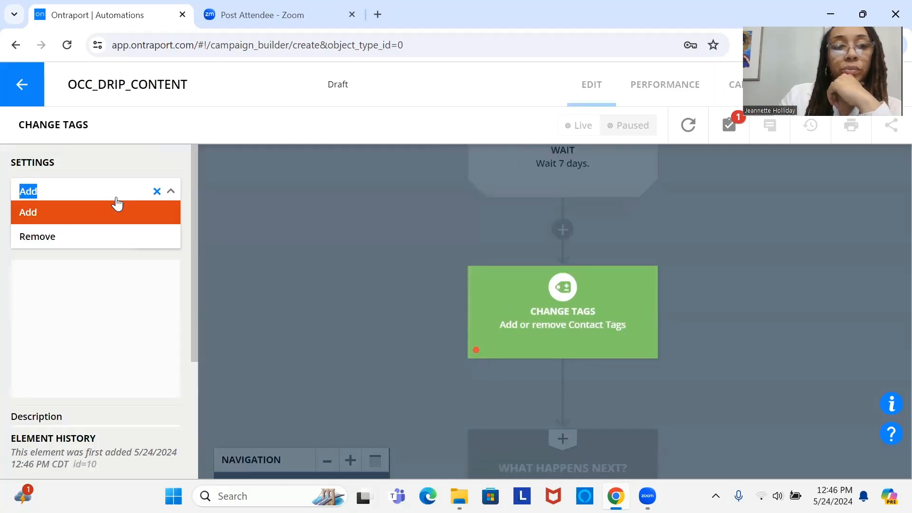
click(119, 212)
click(161, 245)
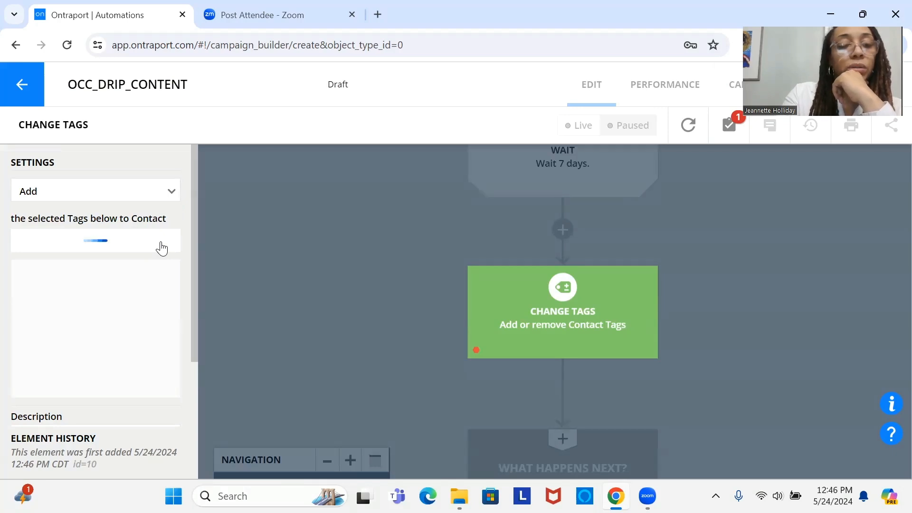
text(we)
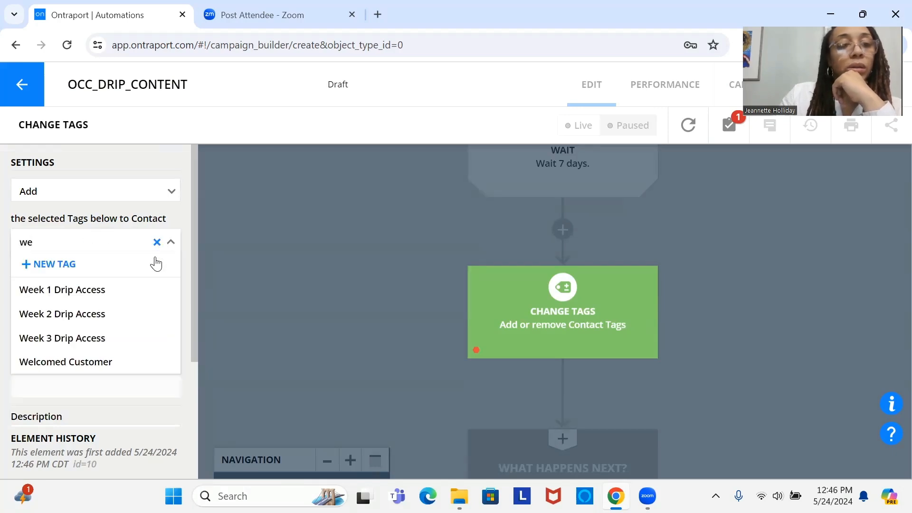
click(132, 314)
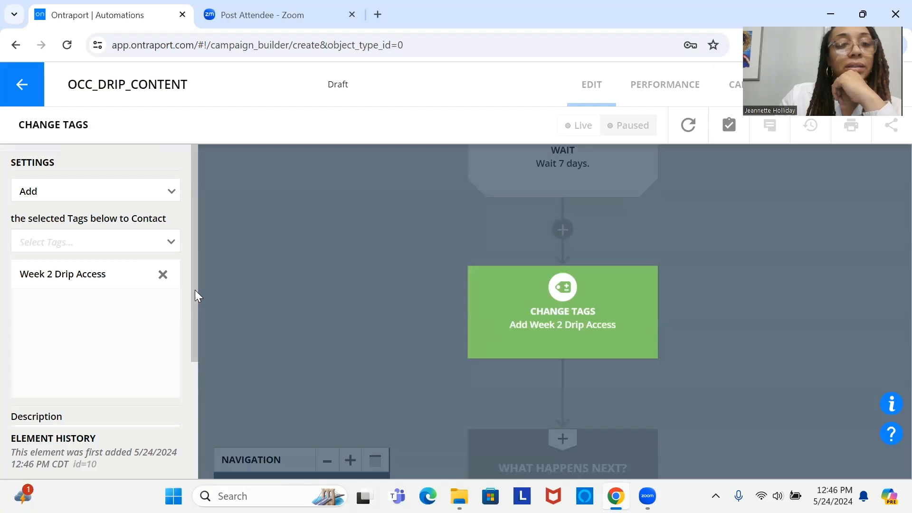
drag(197, 308, 219, 410)
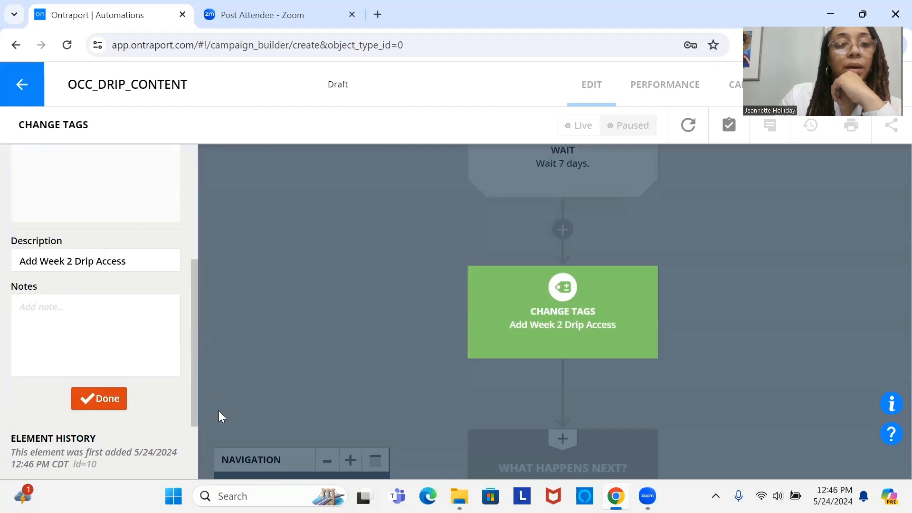
click(84, 403)
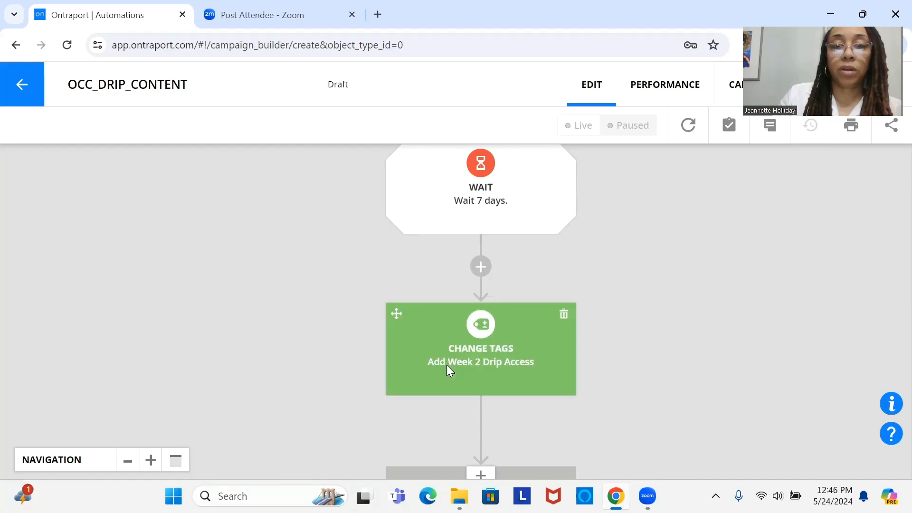
Step: Add a second Wait element beneath the Week 2 Drip Access tag change
scroll(447, 365, down, 4)
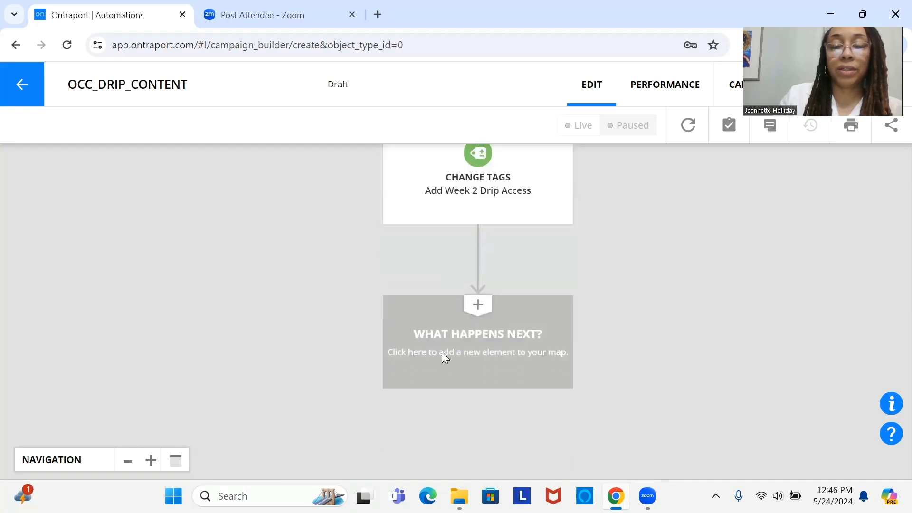
click(442, 354)
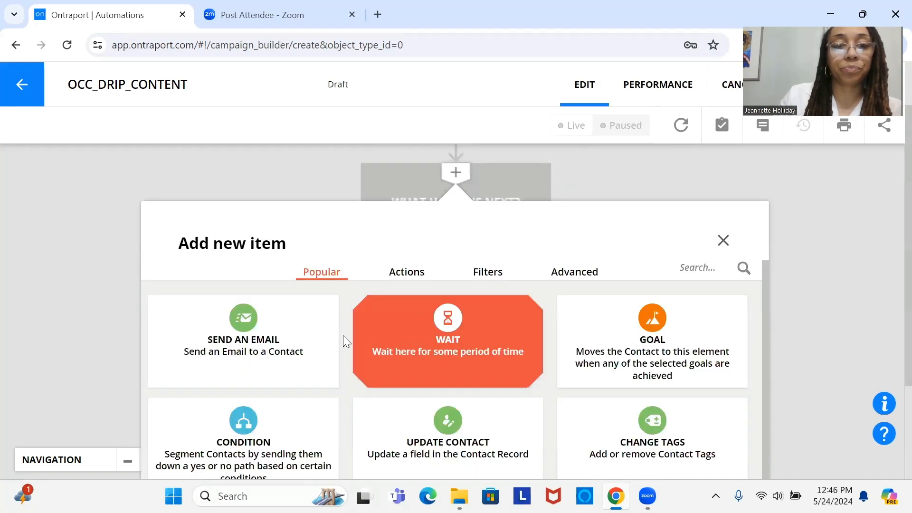
click(490, 323)
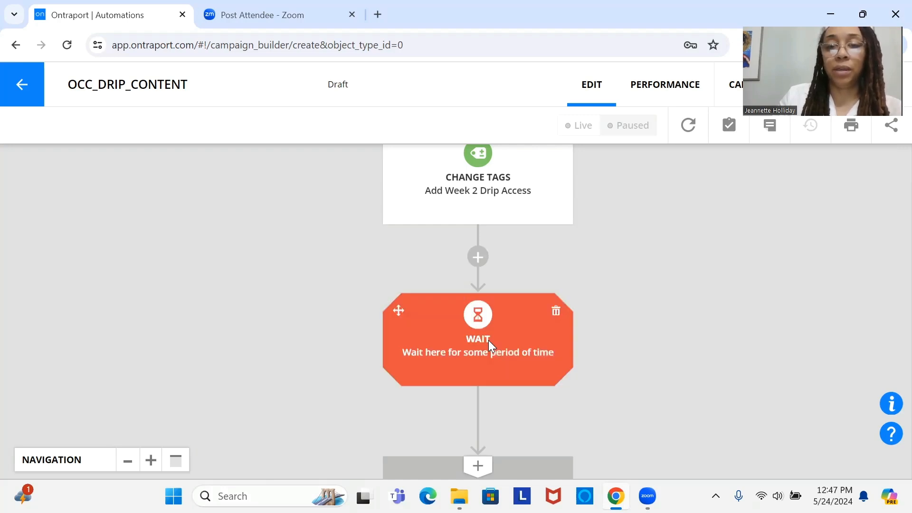
drag(489, 341, 489, 271)
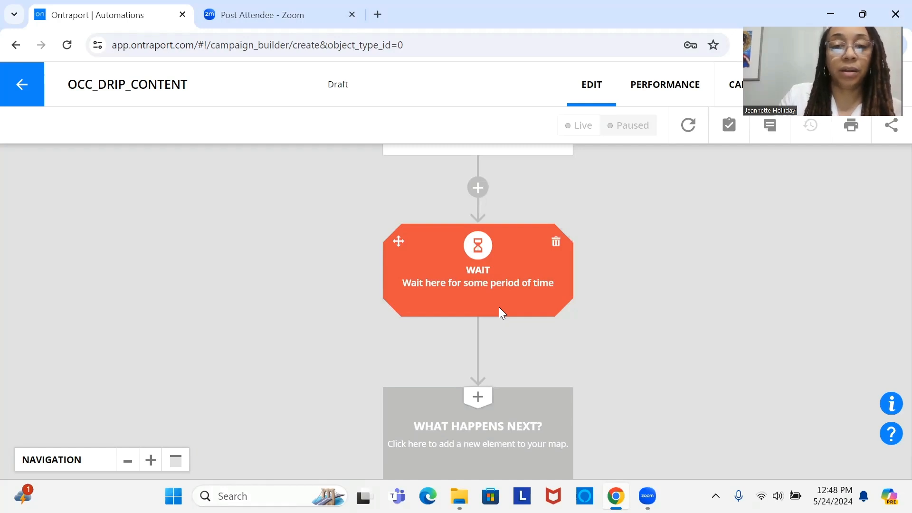
drag(499, 301, 519, 304)
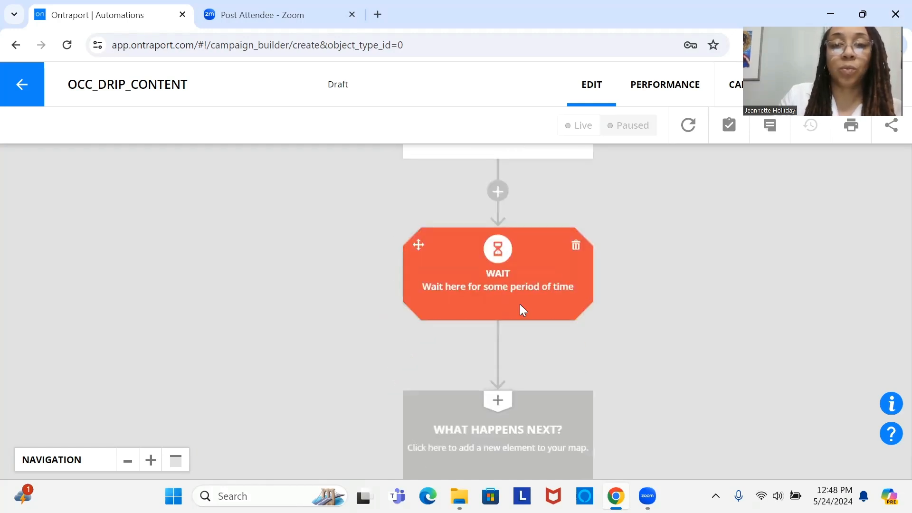
Step: Set the Wait element beneath the Week 2 tag change to last until some time passes, with 7 days
click(520, 304)
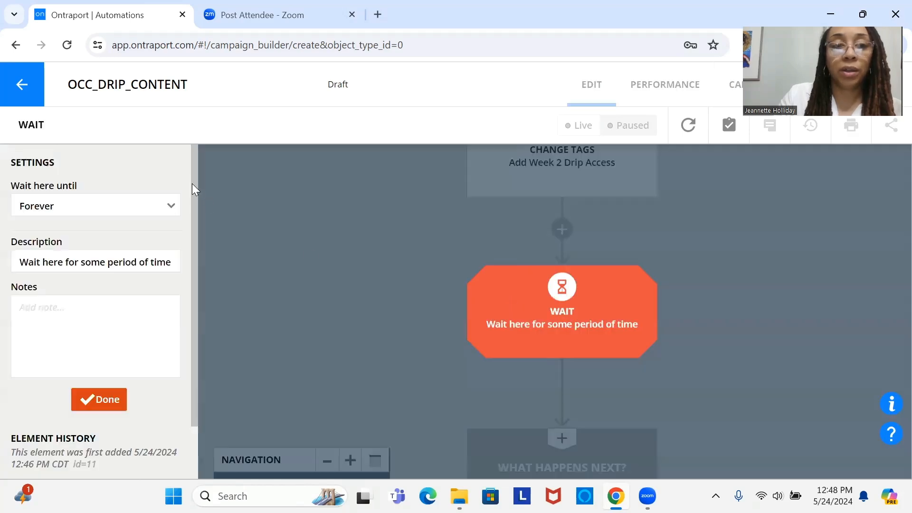
click(146, 208)
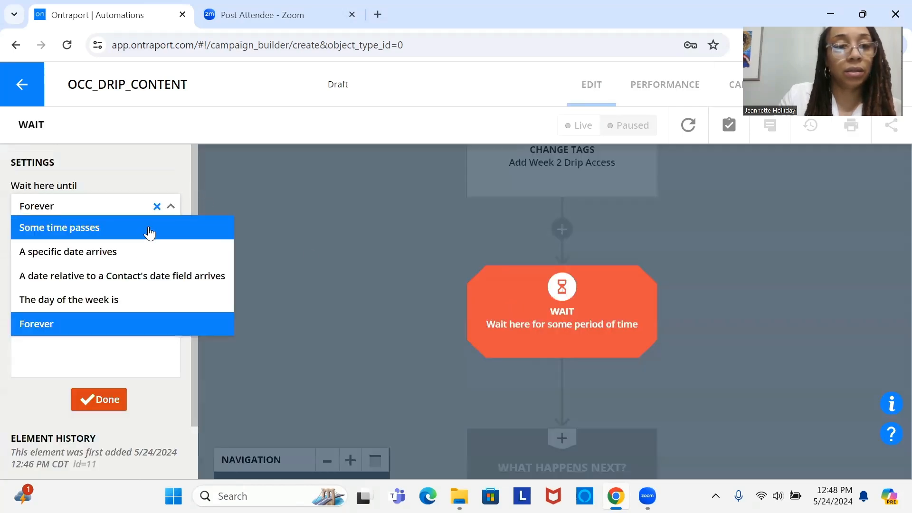
click(149, 233)
double_click(45, 256)
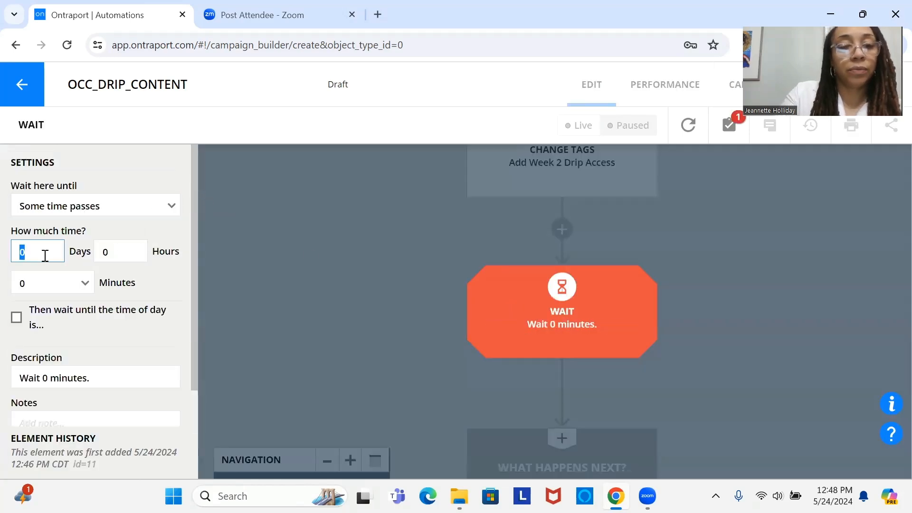
text(7)
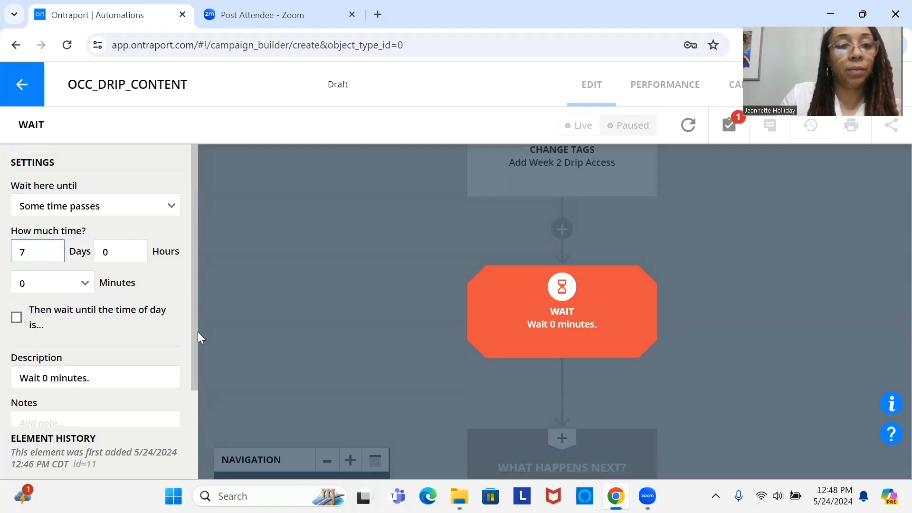
scroll(198, 332, down, 3)
click(91, 398)
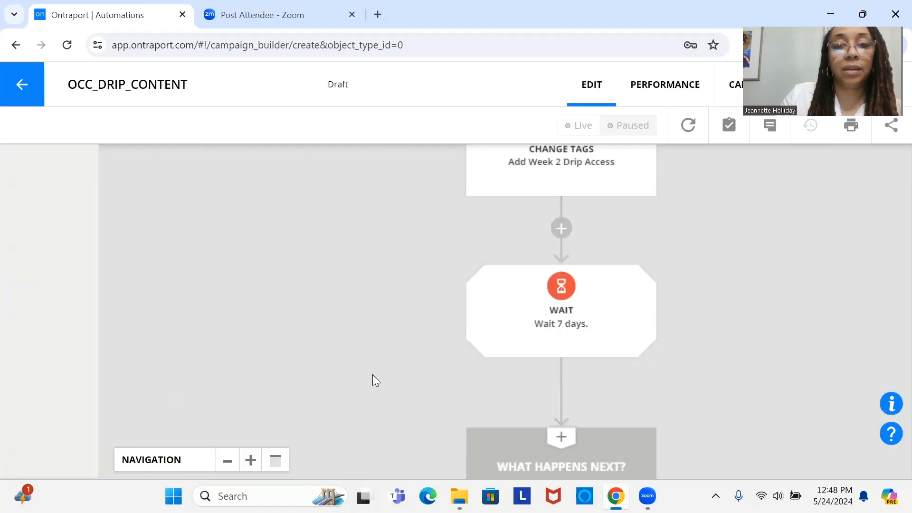
Step: Add a Change Tags element beneath the second 7-day wait, at the end of the automation map
drag(489, 306, 476, 199)
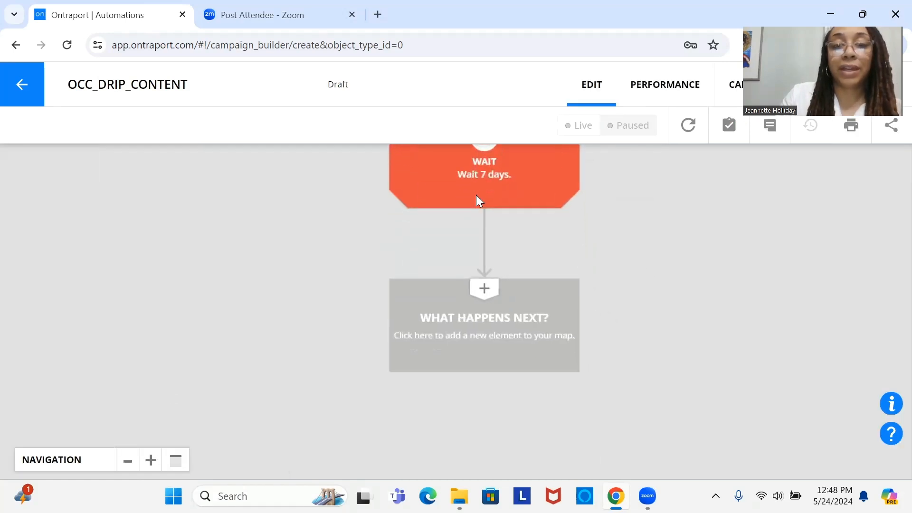
click(494, 324)
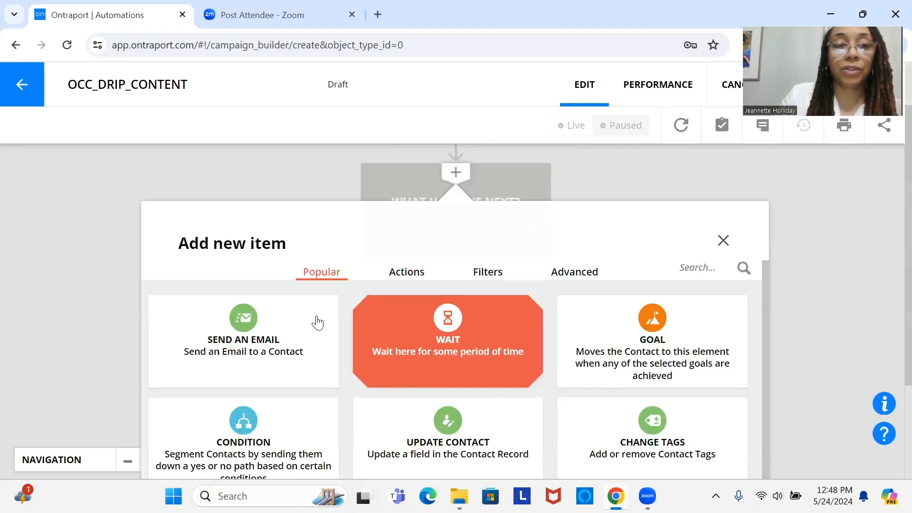
click(669, 418)
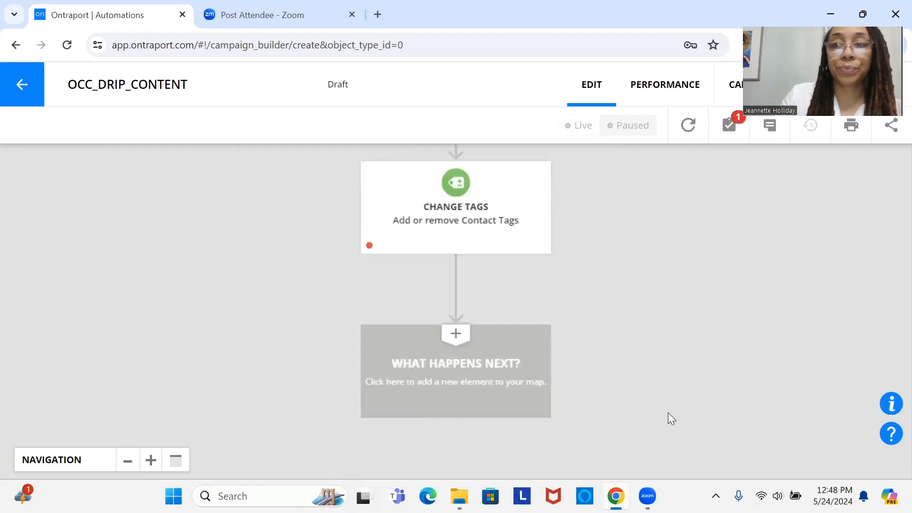
Step: Configure the last Change Tags element to add the tag "Week 3 Drip Access" to contacts
click(507, 355)
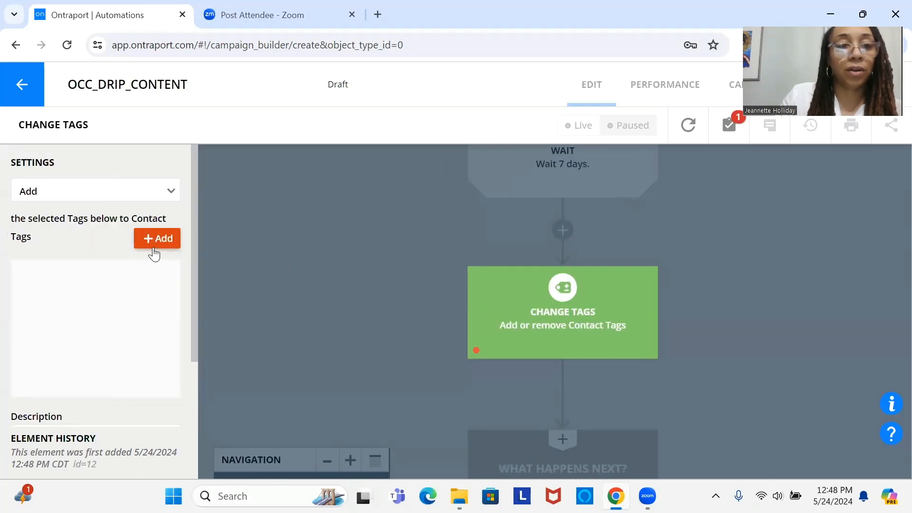
click(154, 249)
text(week)
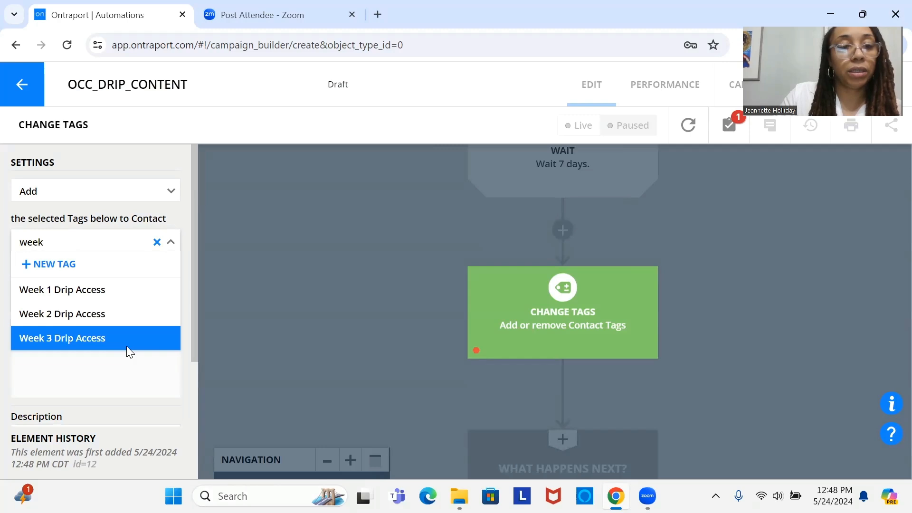
click(126, 346)
scroll(198, 339, down, 3)
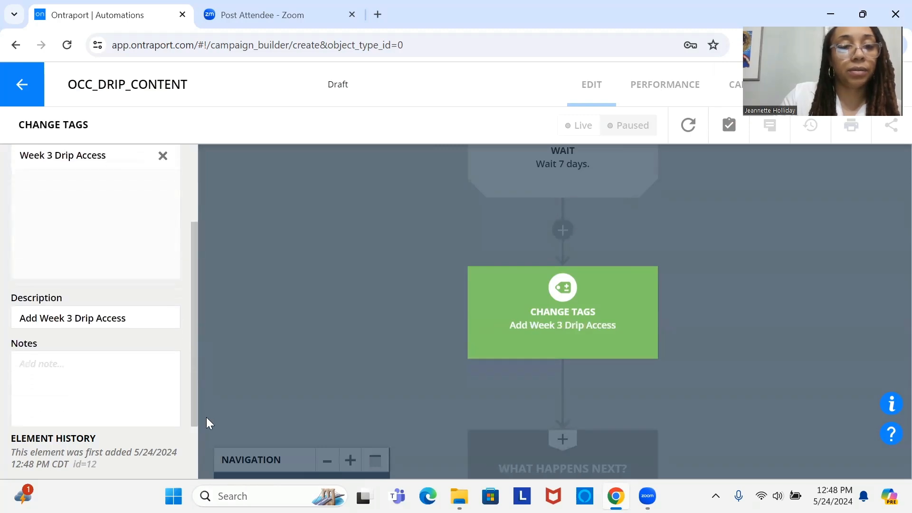
drag(195, 393, 195, 441)
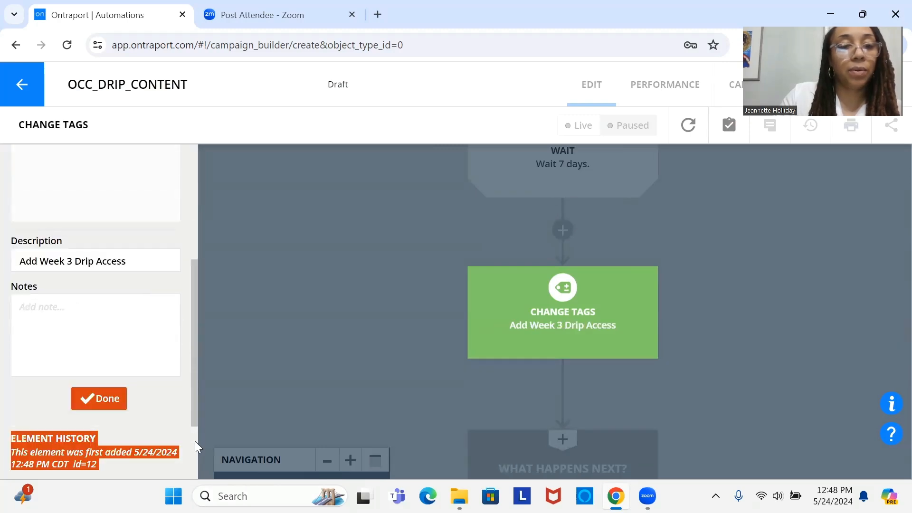
click(108, 404)
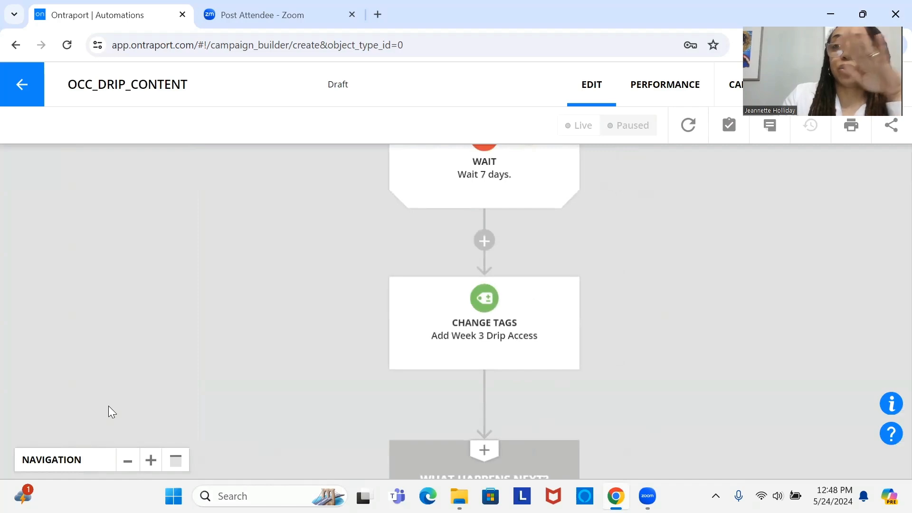
Step: Add an End element beneath the Week 3 Drip Access tag change
drag(452, 315, 456, 204)
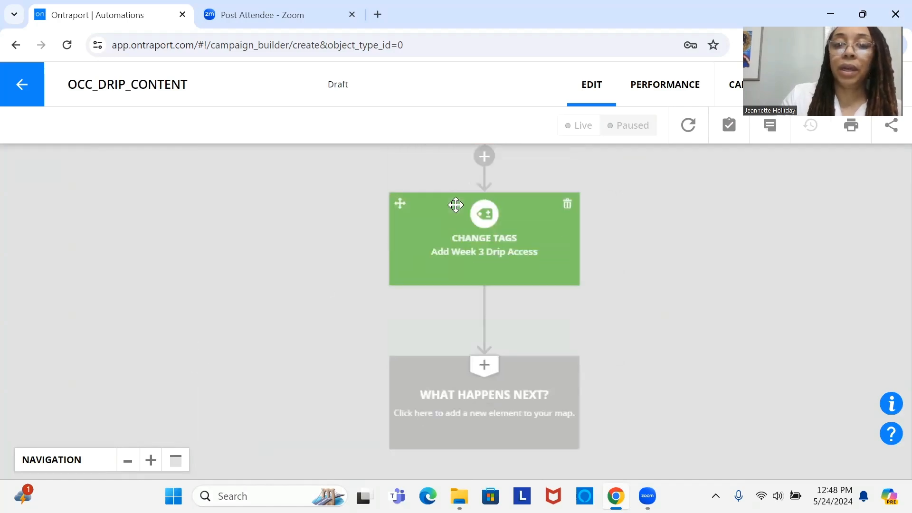
click(511, 400)
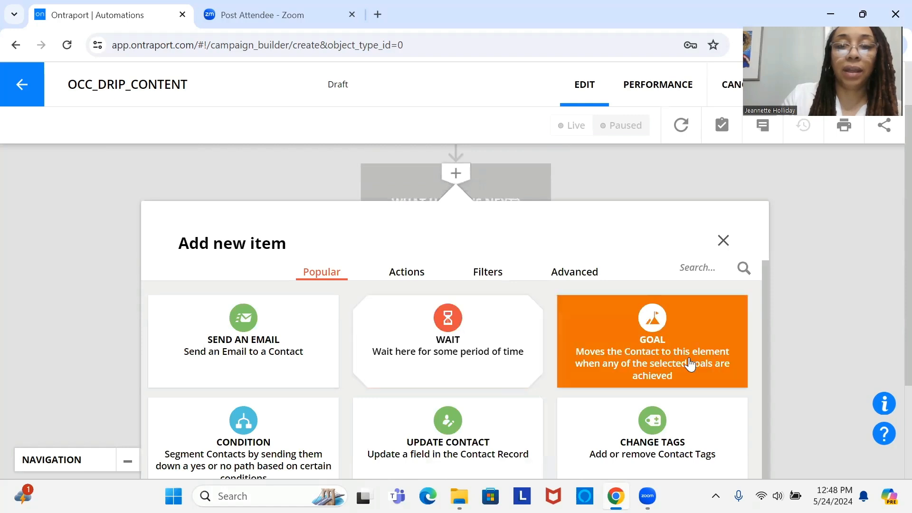
scroll(766, 403, down, 1)
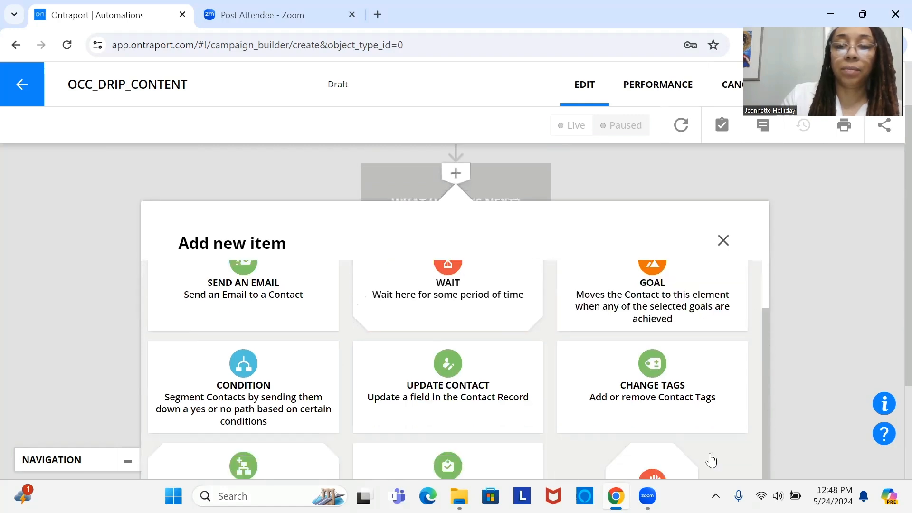
click(683, 465)
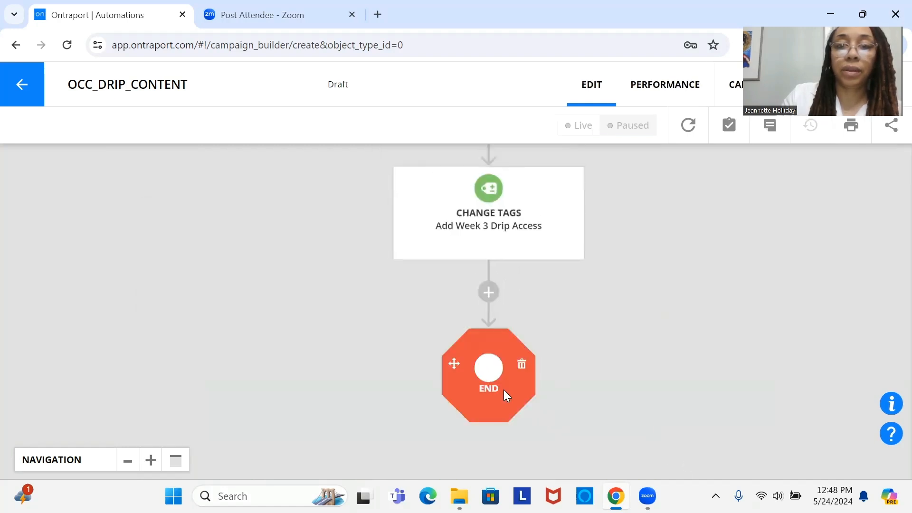
Step: Set the End element to remove contacts from this automation when they reach it
click(500, 388)
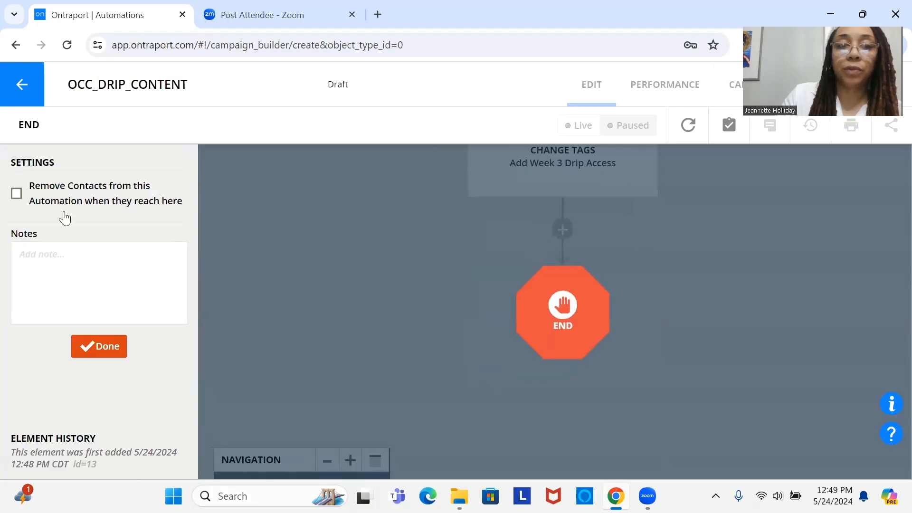
click(55, 200)
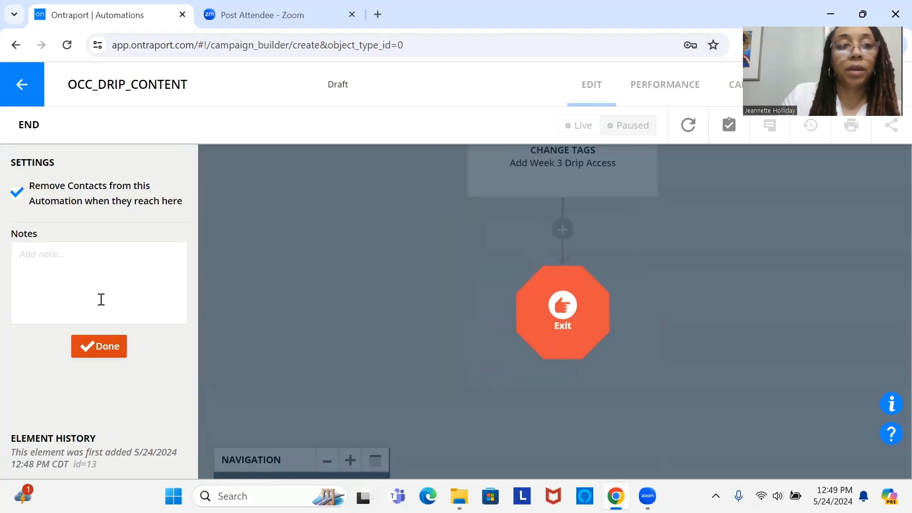
click(113, 351)
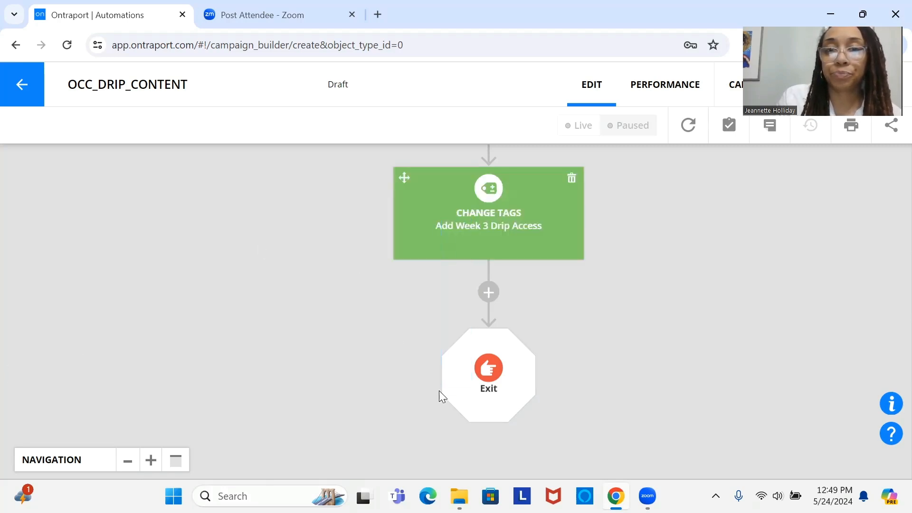
Step: Publish the OCC_DRIP_CONTENT automation
drag(477, 226, 460, 373)
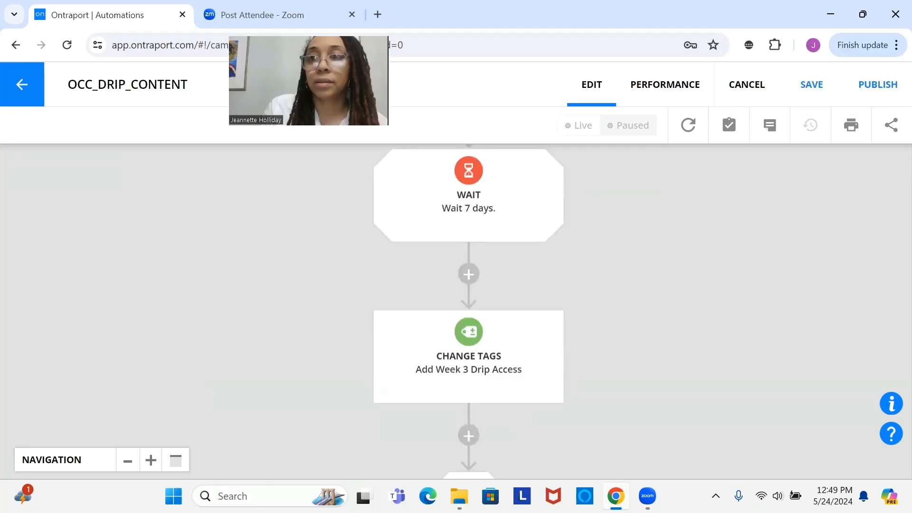
click(871, 86)
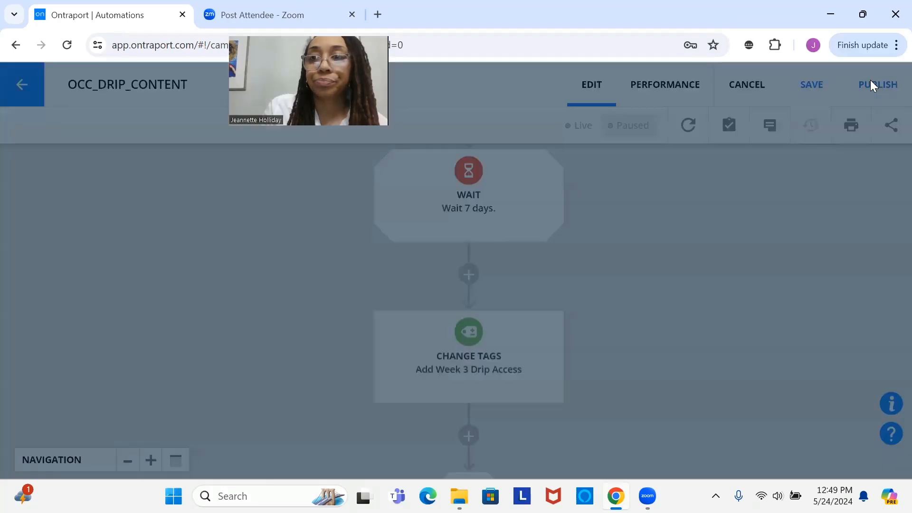
click(694, 383)
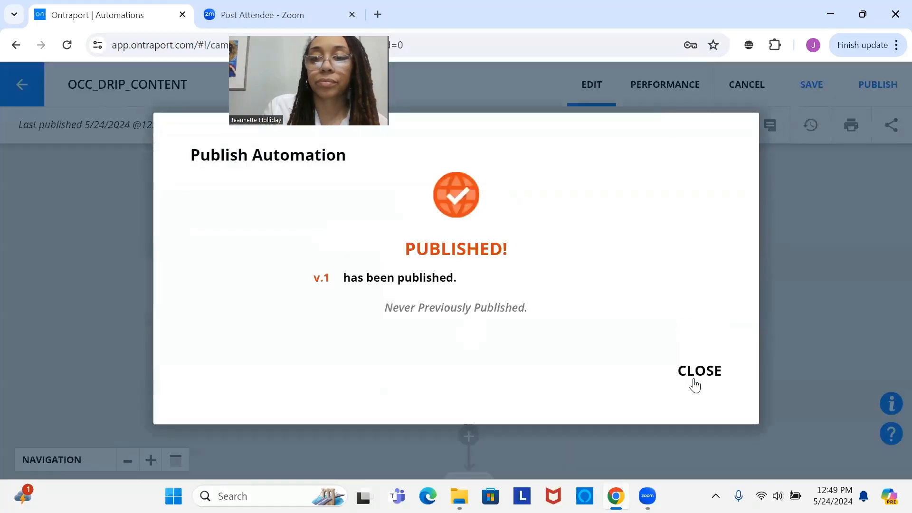
click(694, 380)
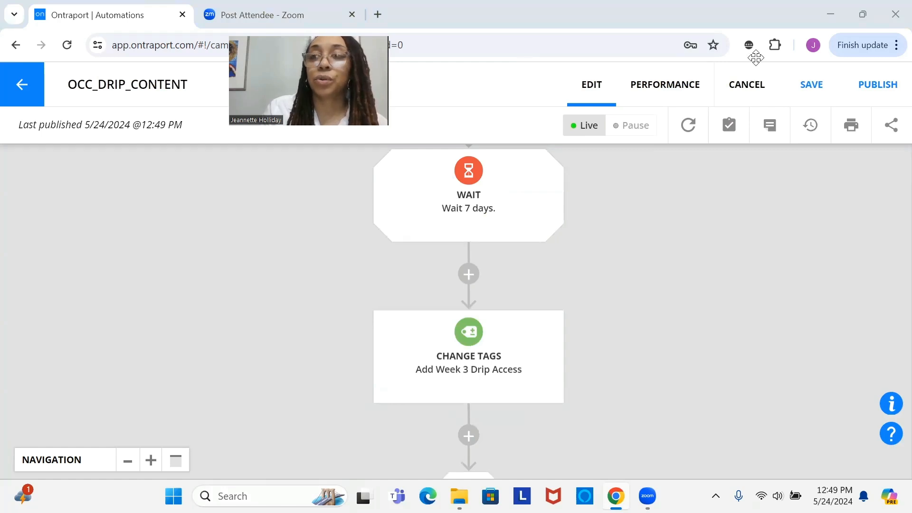
drag(247, 70, 755, 58)
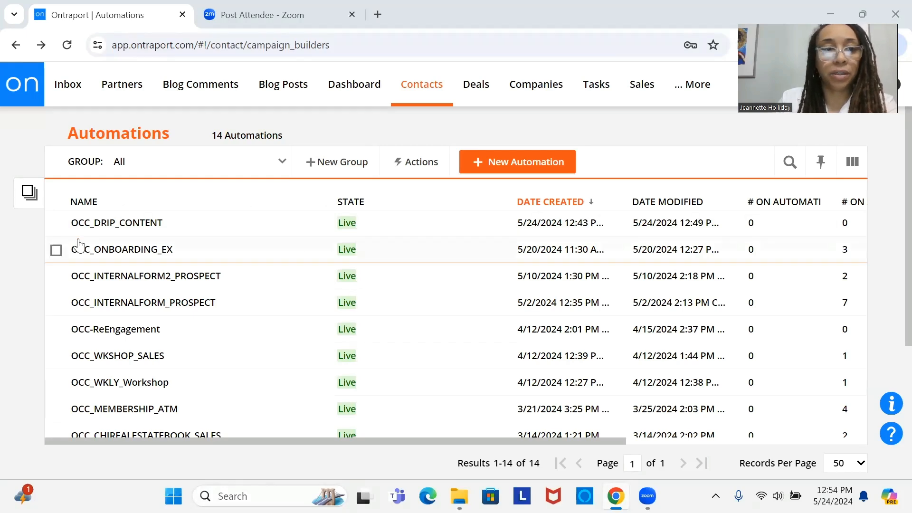
Step: Make a copy of the OCC_DRIP_CONTENT automation from the automations list
click(55, 225)
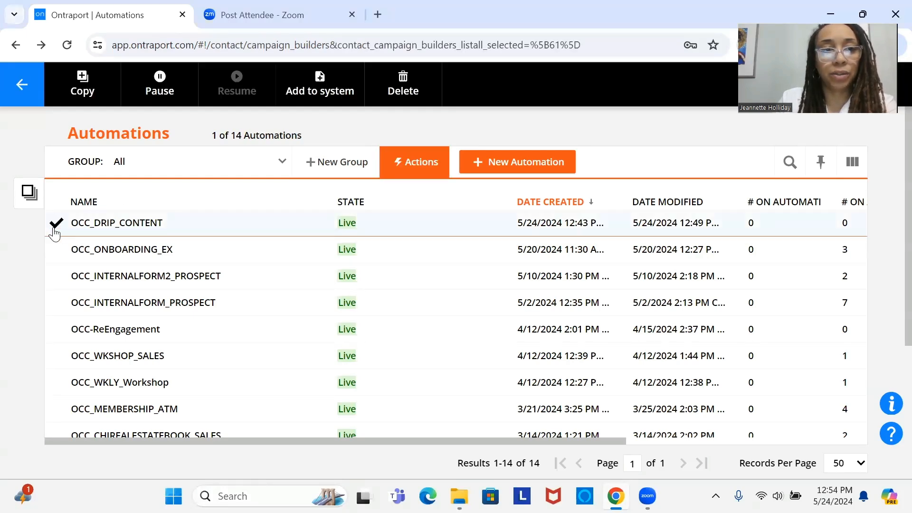
click(81, 84)
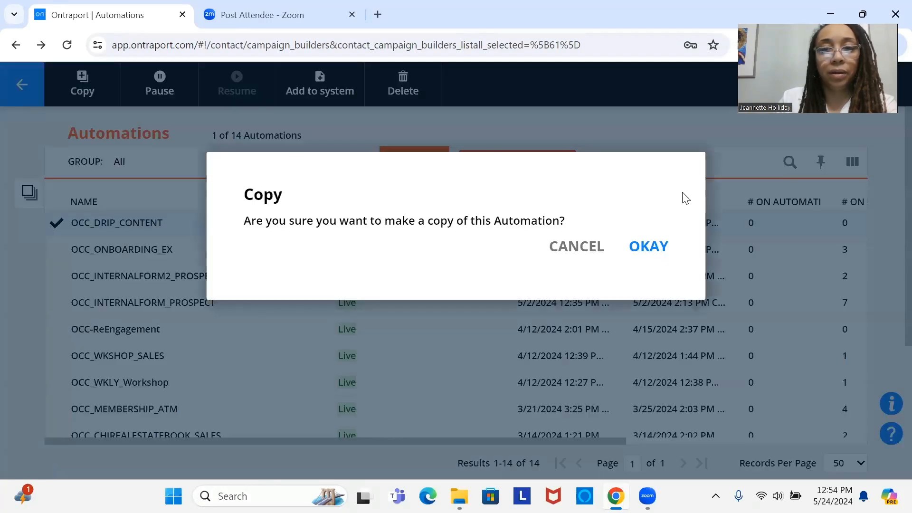
click(642, 251)
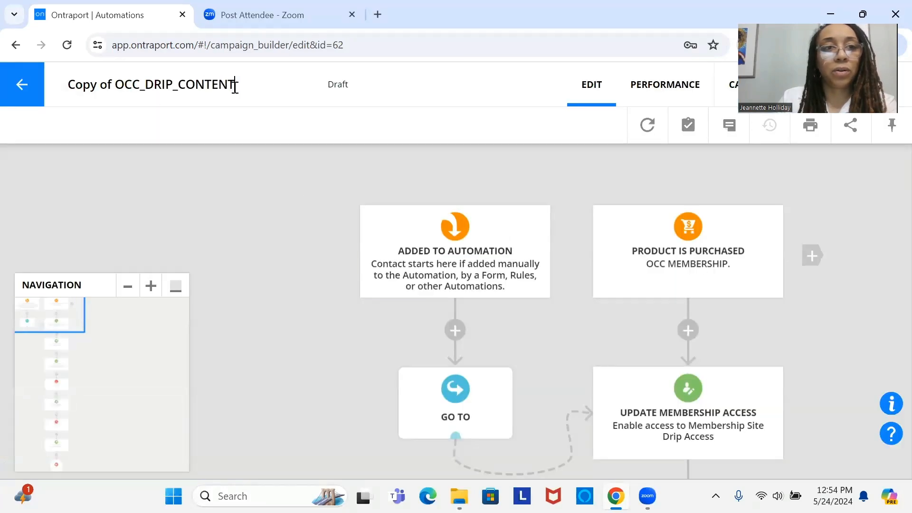
Step: Rename the copied automation as OCC_DRIP_TEST
key(BackSpace)
key(BackSpace)
key(BackSpace)
key(BackSpace)
key(BackSpace)
key(BackSpace)
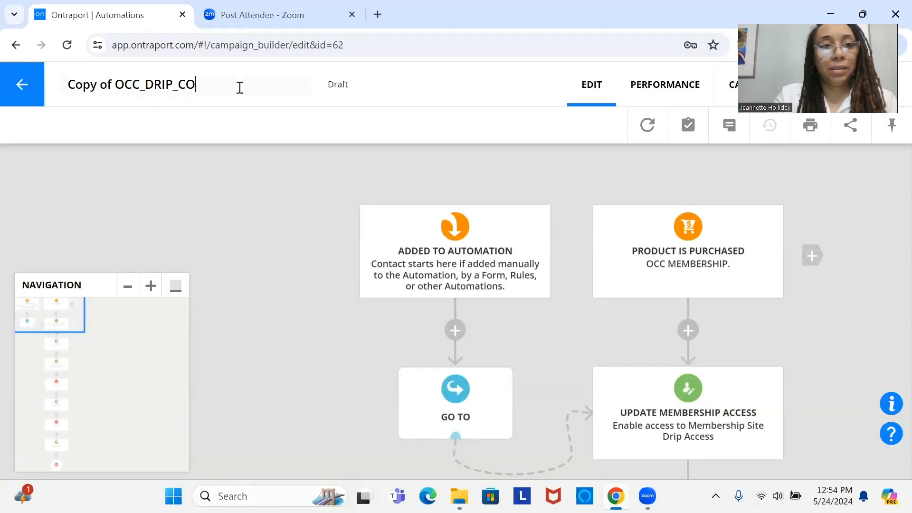
text(TEST)
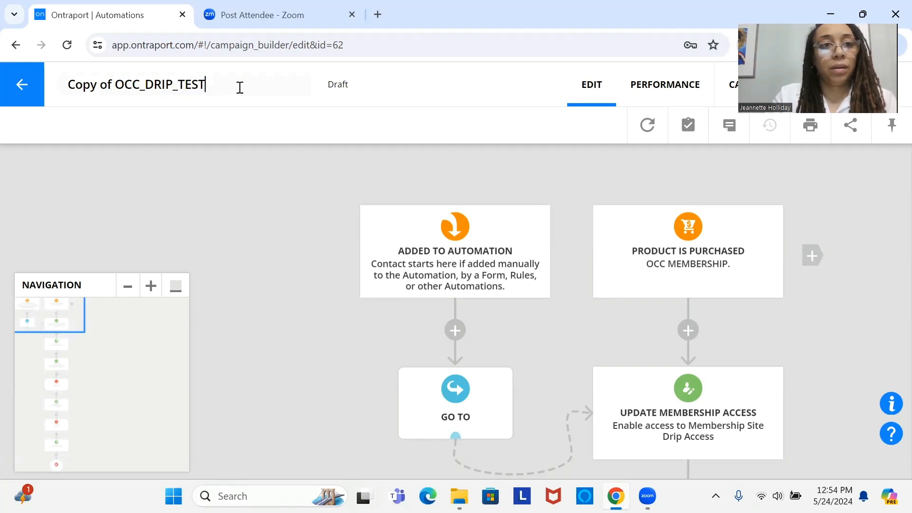
key(BackSpace)
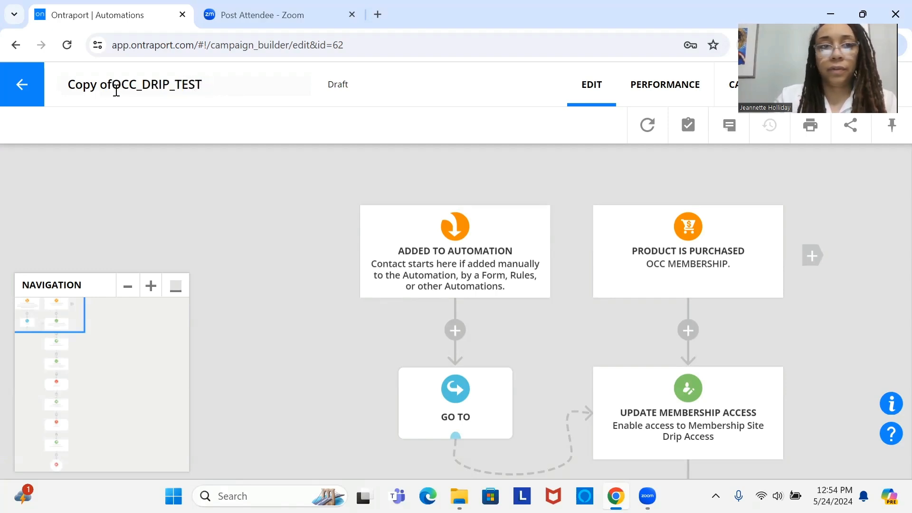
key(BackSpace)
key(BackSpace)
key(BackSpace)
key(BackSpace)
key(BackSpace)
key(BackSpace)
key(BackSpace)
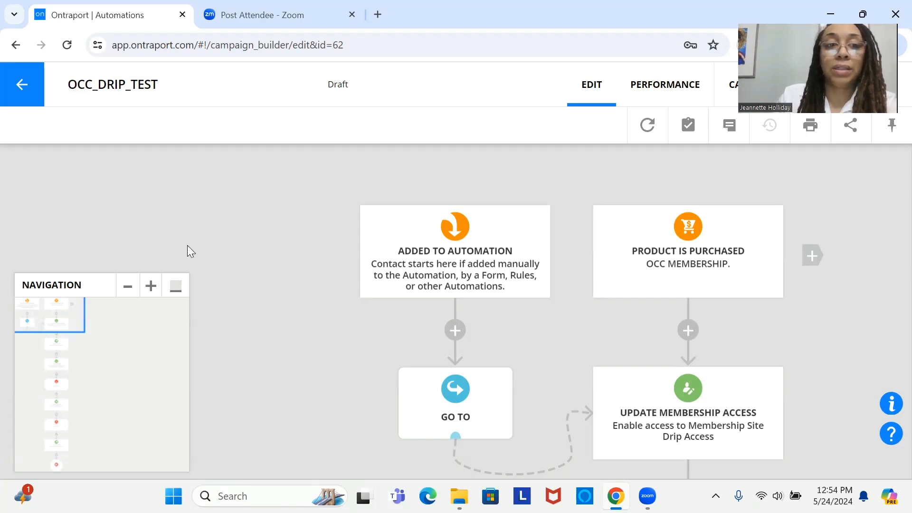
Step: Collapse the navigation map and change the wait following the welcome email to 0 days, 0 hours and 15 minutes
click(176, 285)
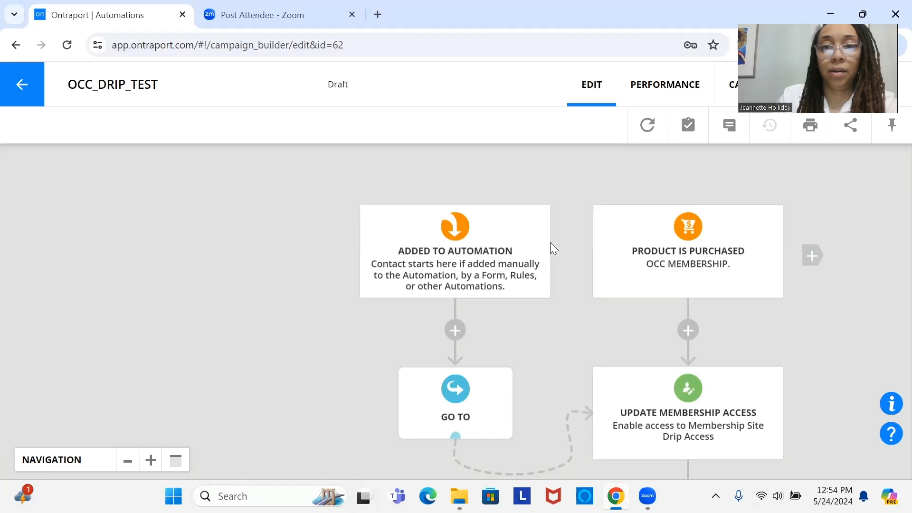
drag(487, 245, 405, 190)
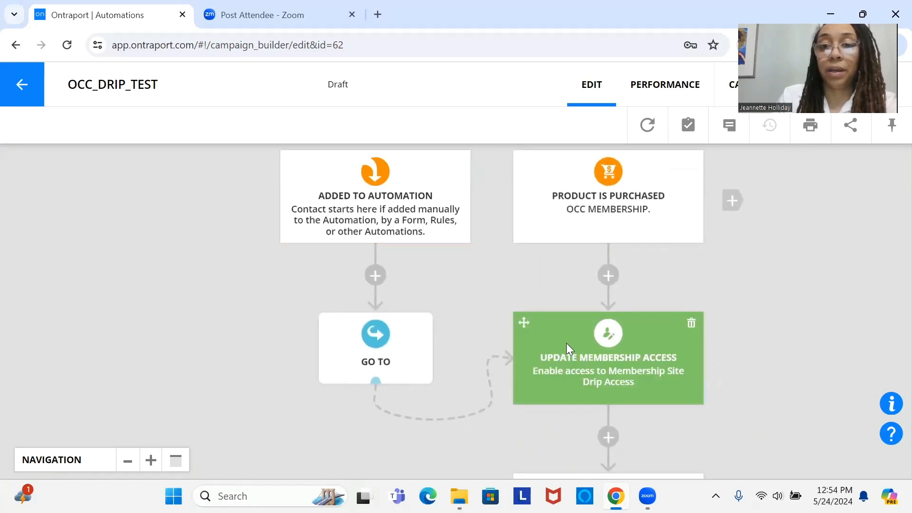
drag(566, 343, 496, 153)
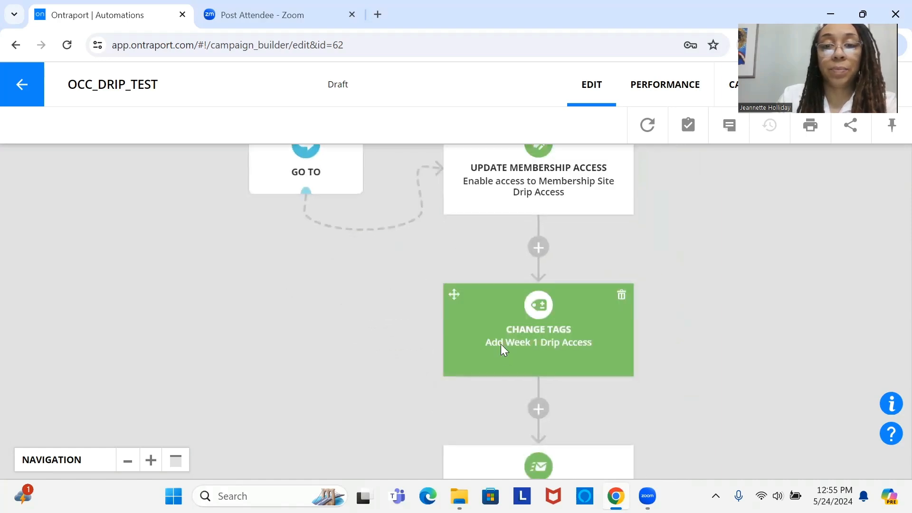
drag(503, 346, 499, 205)
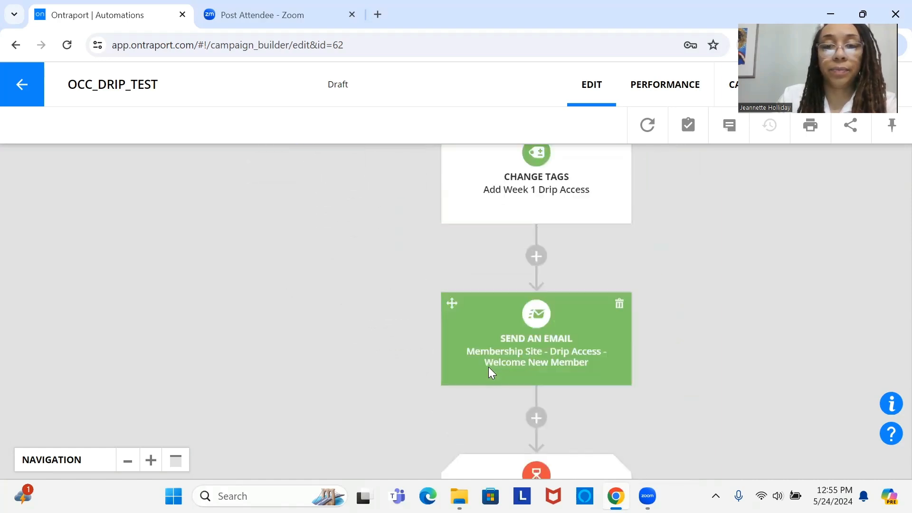
drag(490, 372, 521, 488)
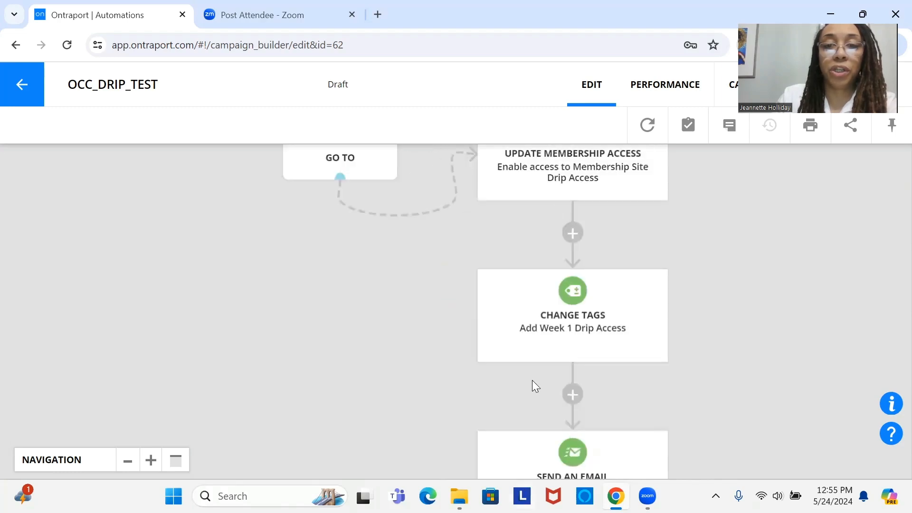
drag(532, 381, 500, 145)
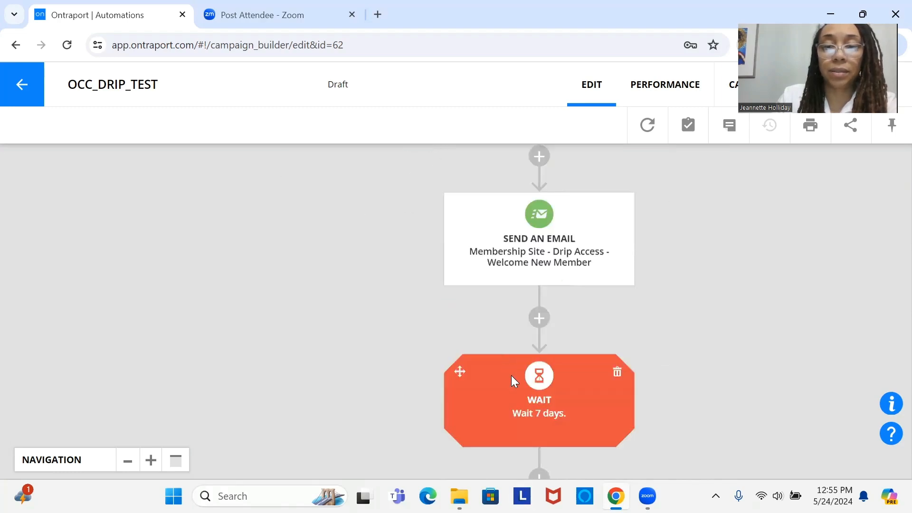
click(511, 375)
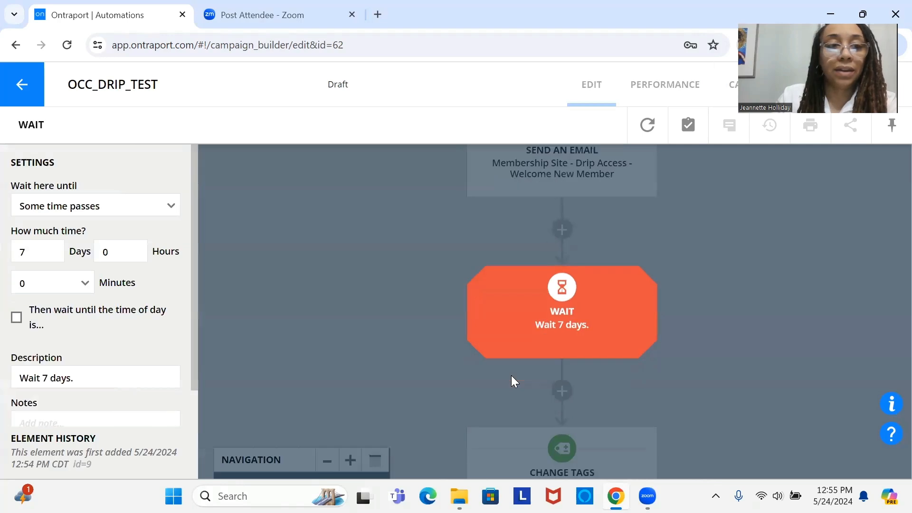
click(39, 249)
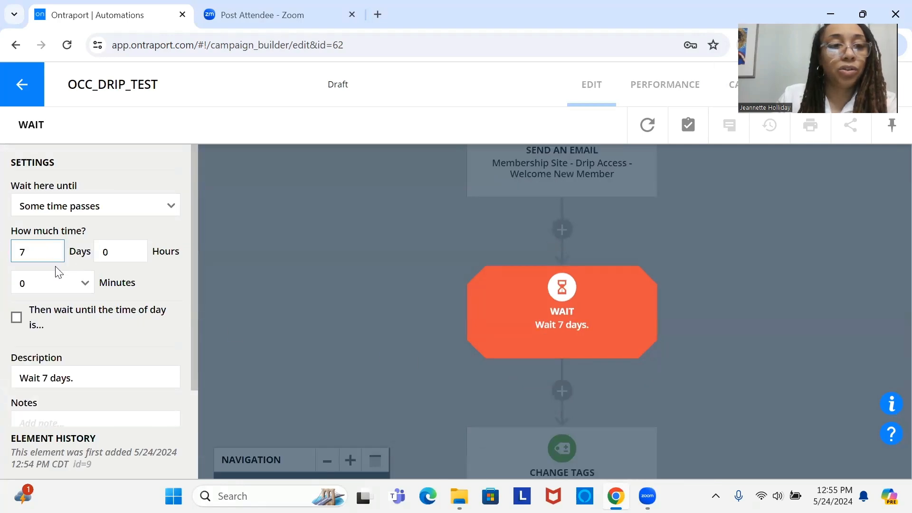
double_click(53, 251)
text(0)
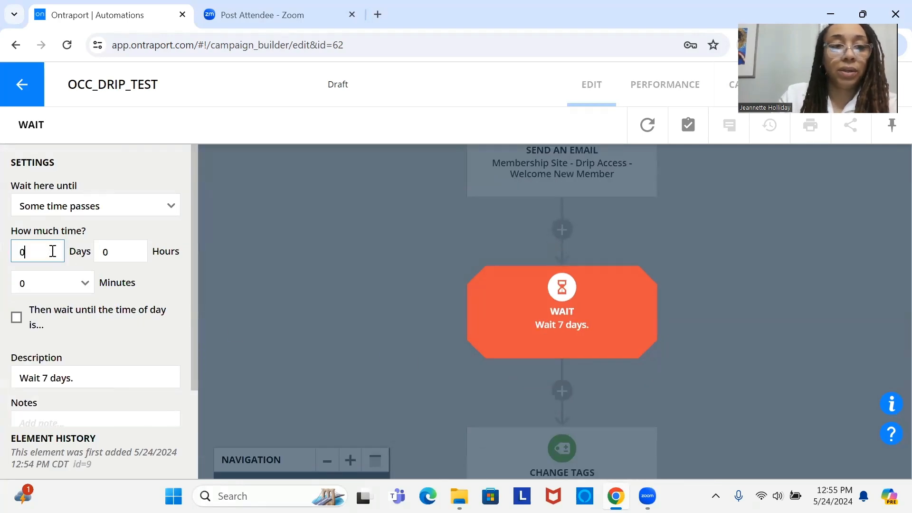
click(78, 288)
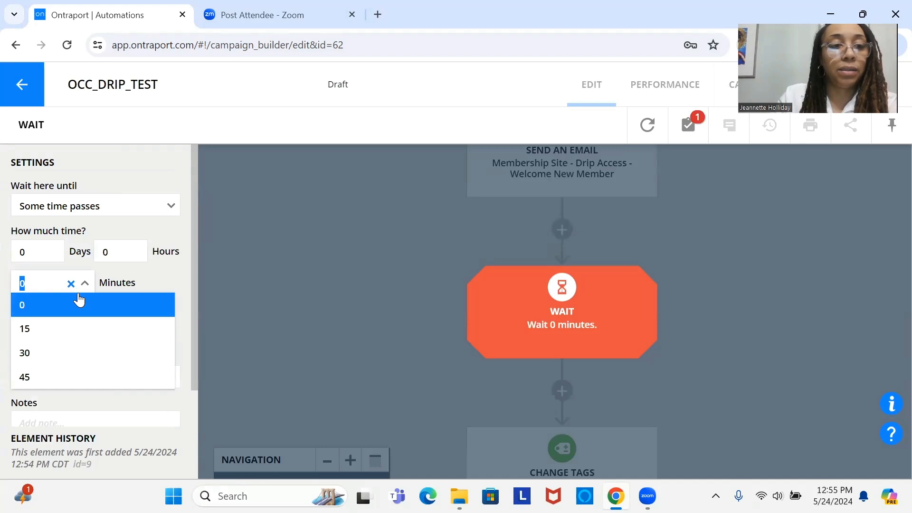
click(86, 328)
scroll(193, 299, down, 3)
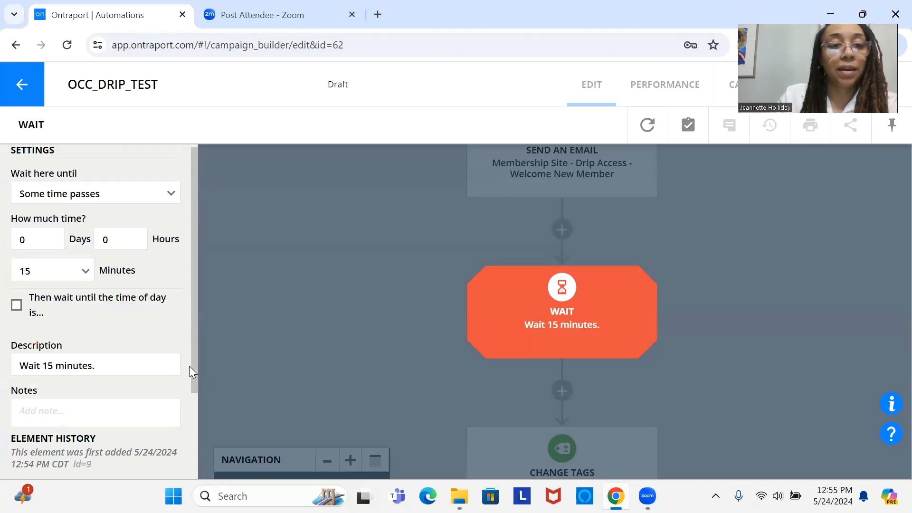
click(109, 405)
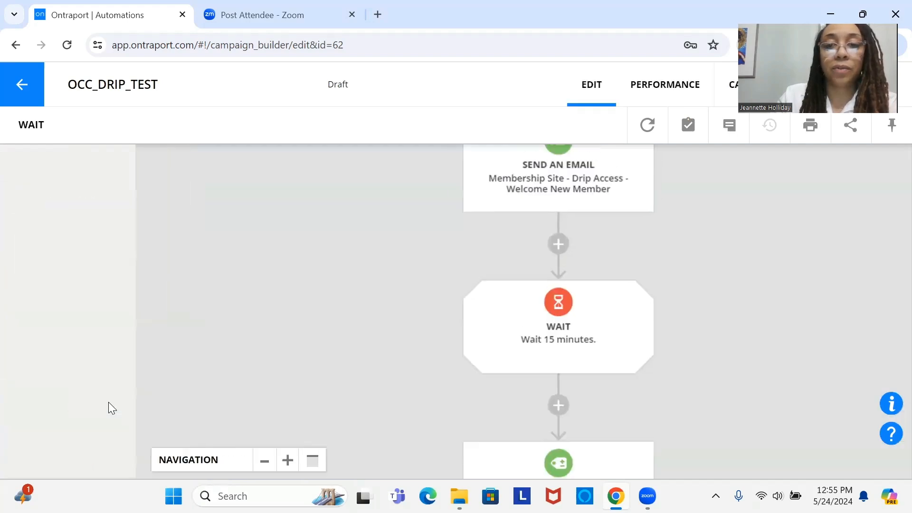
Step: Change the wait between the Week 2 and Week 3 Drip Access tags to 0 days and 15 minutes
drag(538, 391, 538, 180)
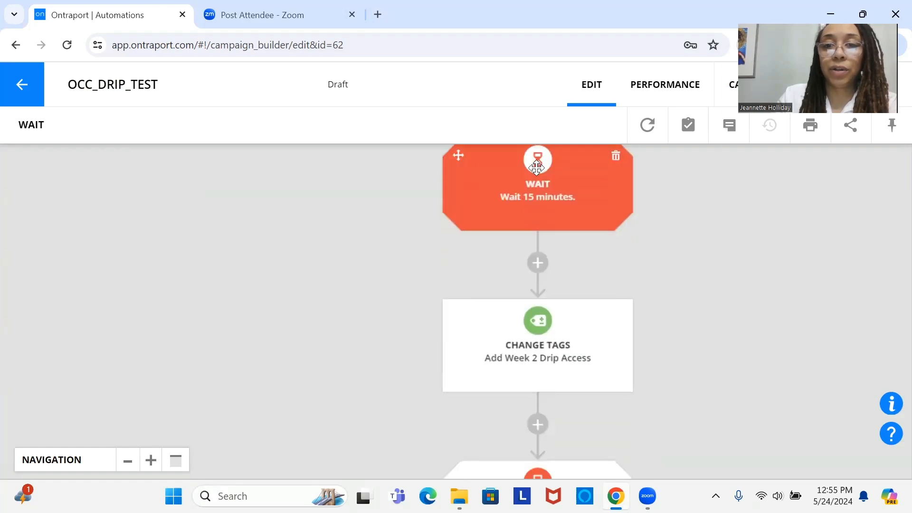
drag(541, 309, 530, 221)
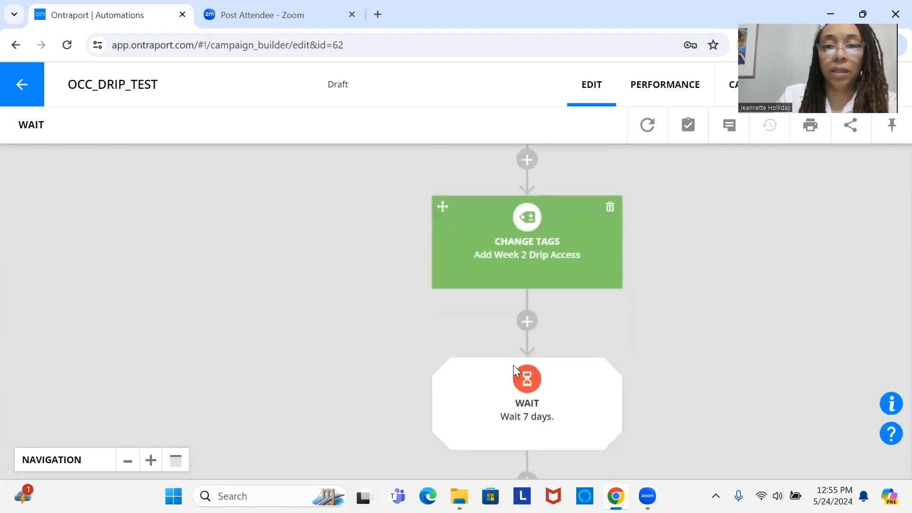
drag(510, 426, 506, 318)
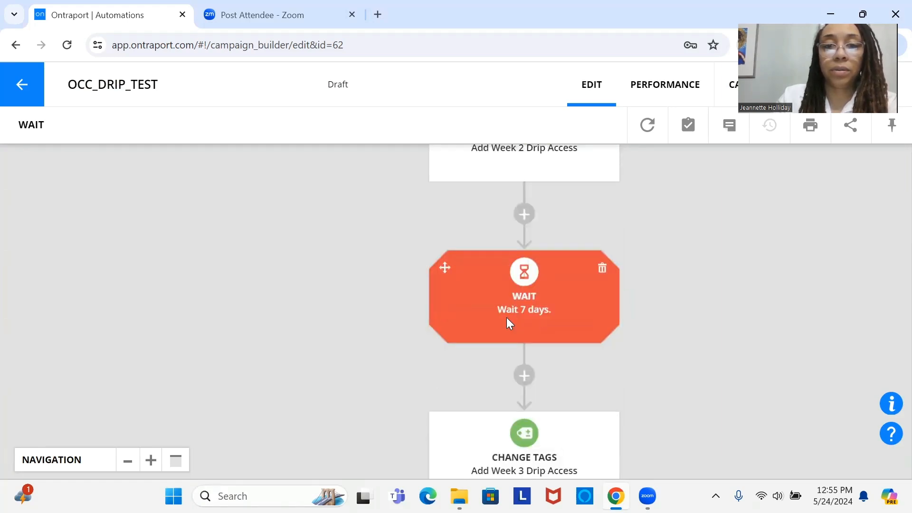
click(507, 318)
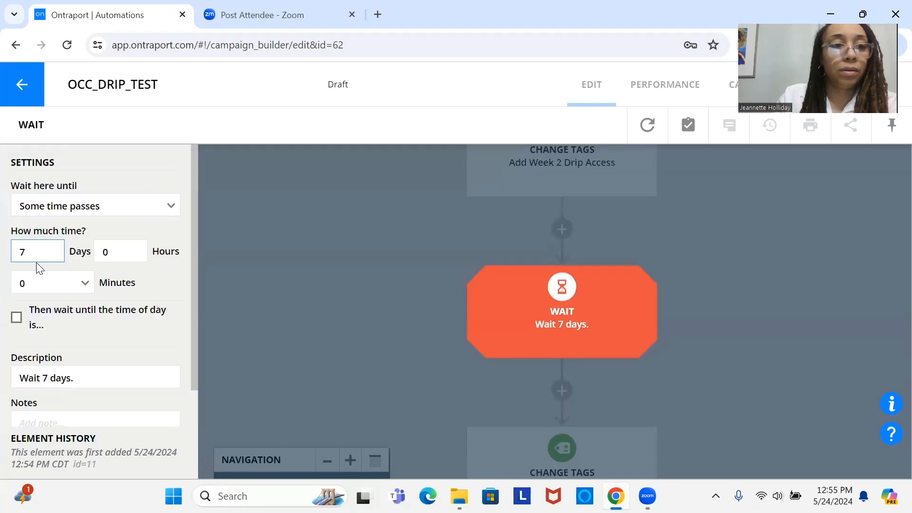
drag(37, 253, 19, 251)
text(0)
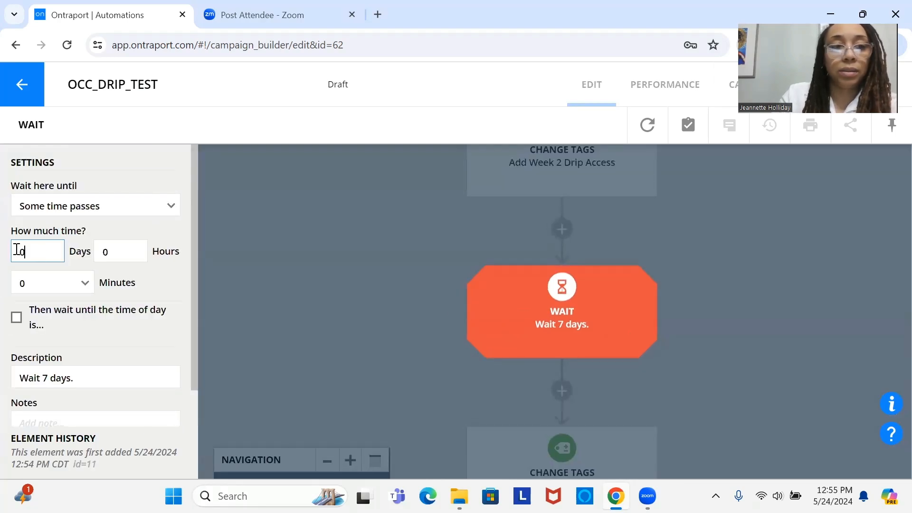
click(43, 284)
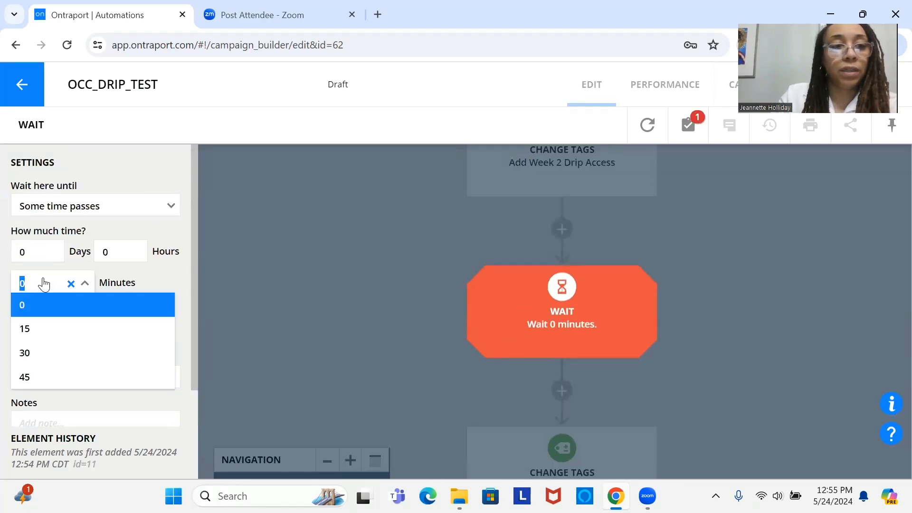
click(62, 329)
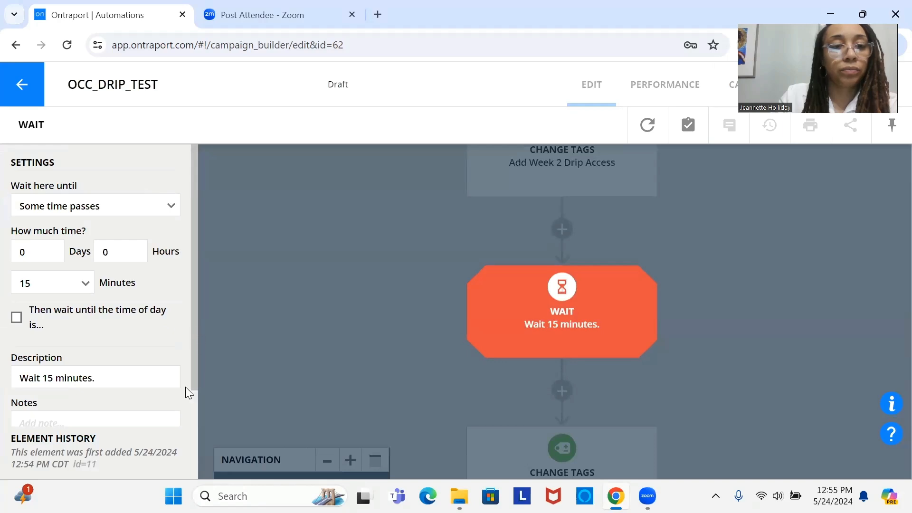
scroll(186, 386, down, 2)
click(101, 398)
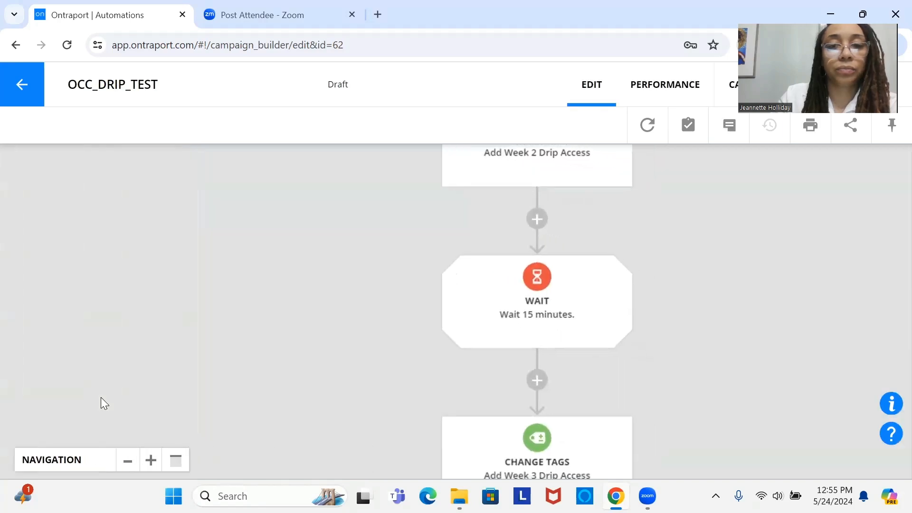
Step: Try the option to also wait until a time of day on the wait before the Week 3 tag, checking its time and timezone choices
click(530, 320)
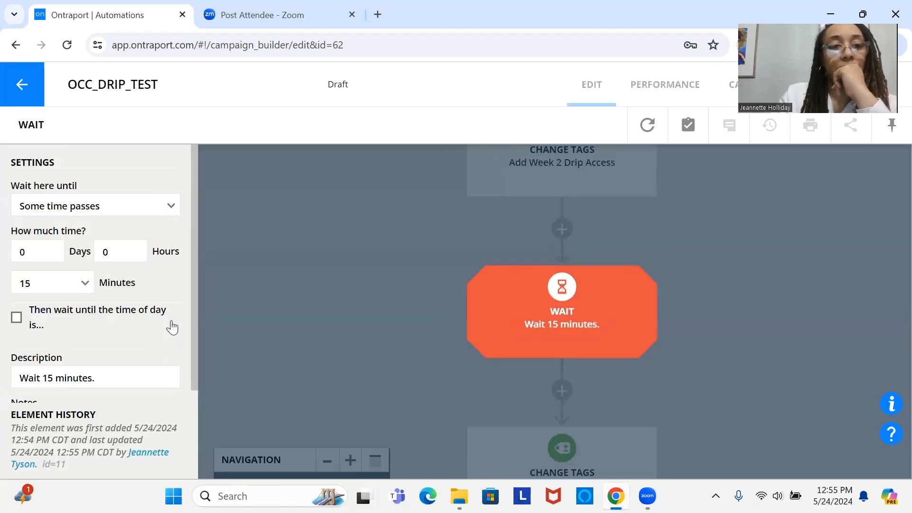
click(151, 327)
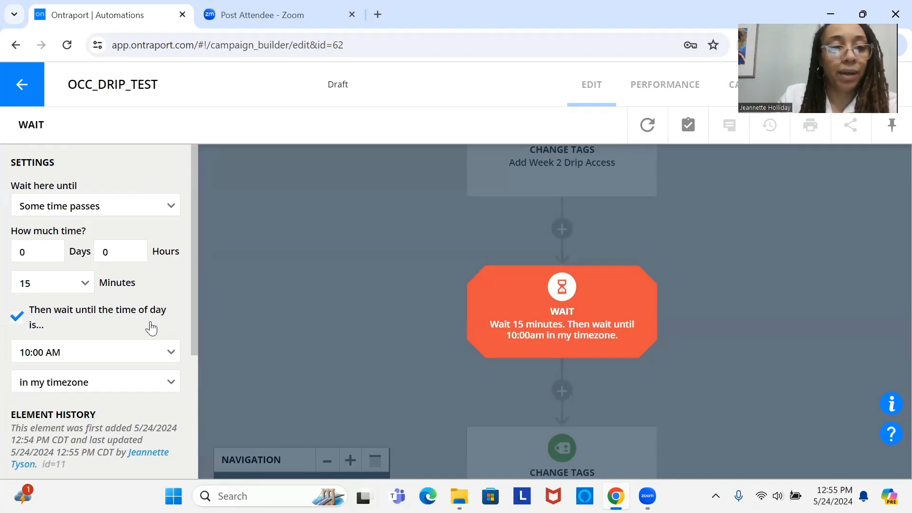
click(151, 357)
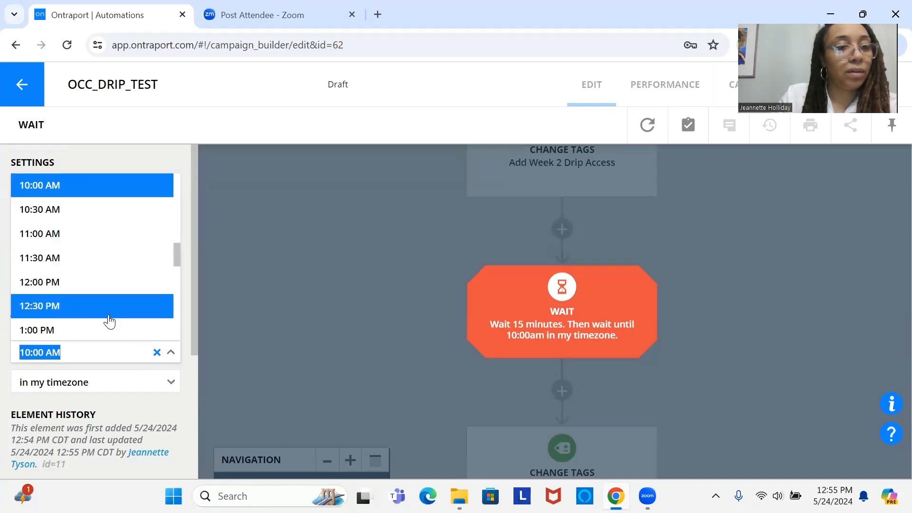
click(126, 379)
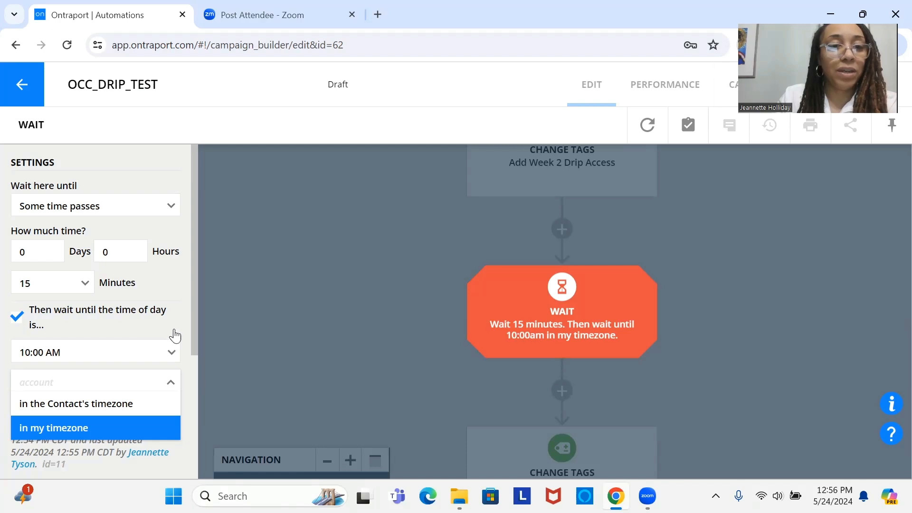
drag(196, 322, 195, 345)
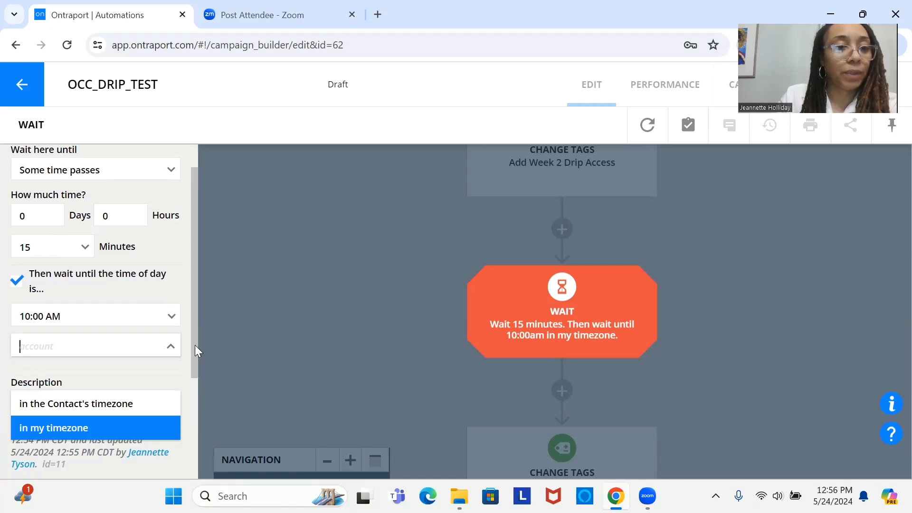
click(52, 289)
click(52, 289)
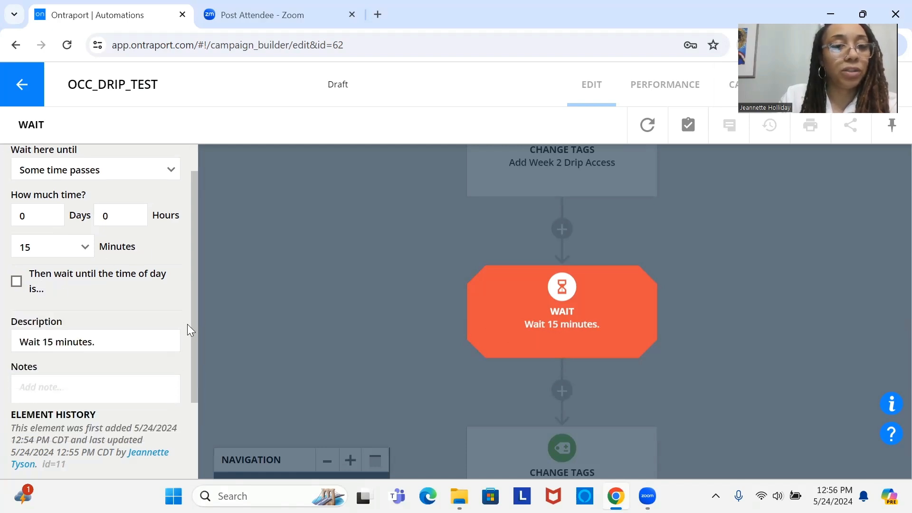
drag(190, 319, 199, 439)
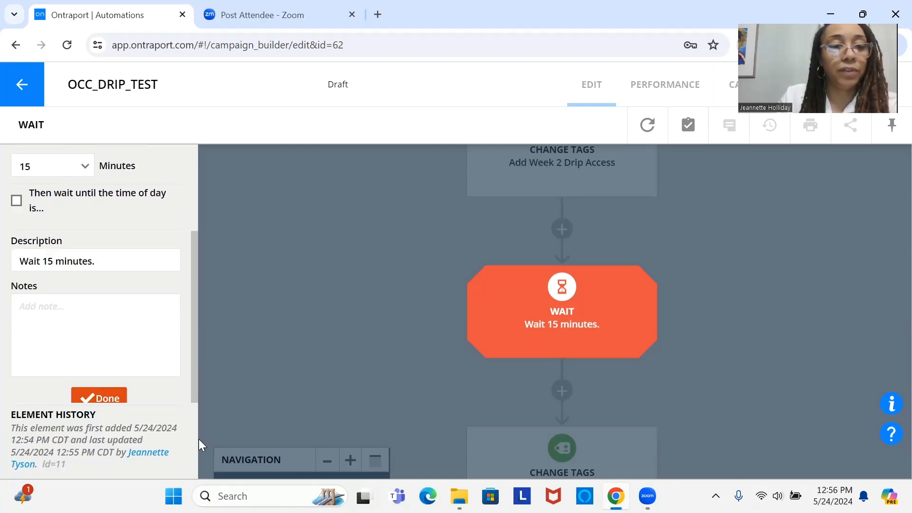
click(103, 401)
Step: Save and publish the OCC_DRIP_TEST automation, and close the publishing dialog
scroll(507, 226, down, 3)
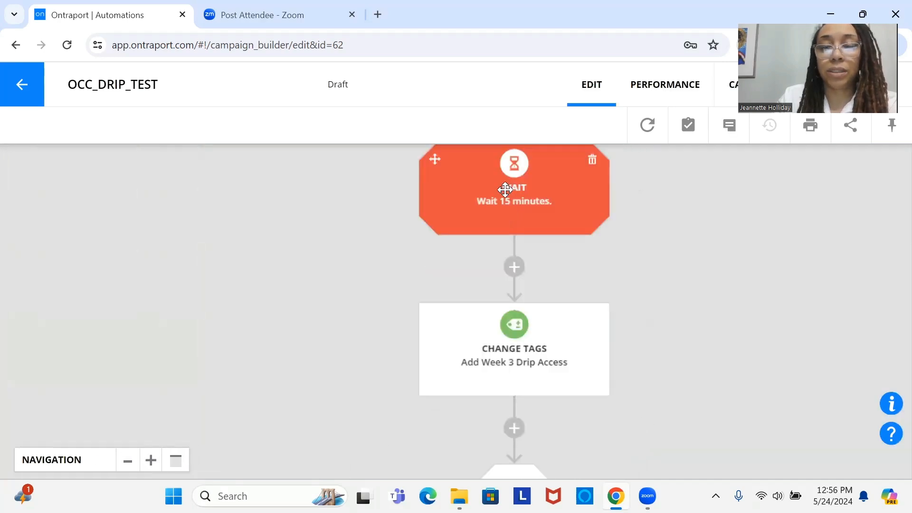
drag(505, 190, 504, 144)
drag(487, 286, 448, 380)
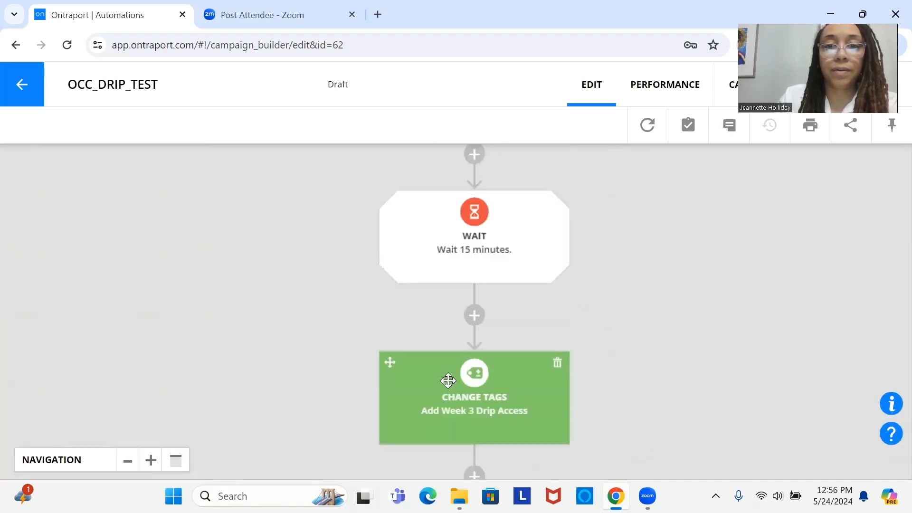
drag(487, 266, 483, 398)
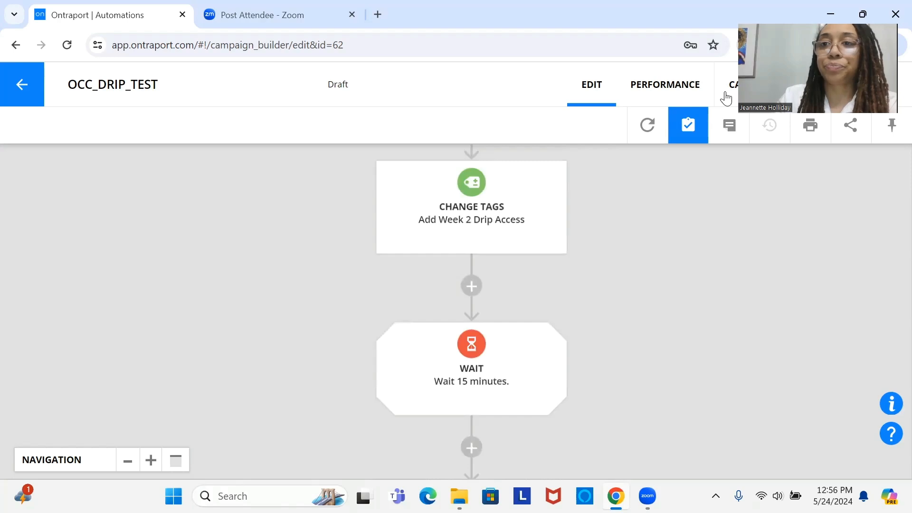
click(813, 82)
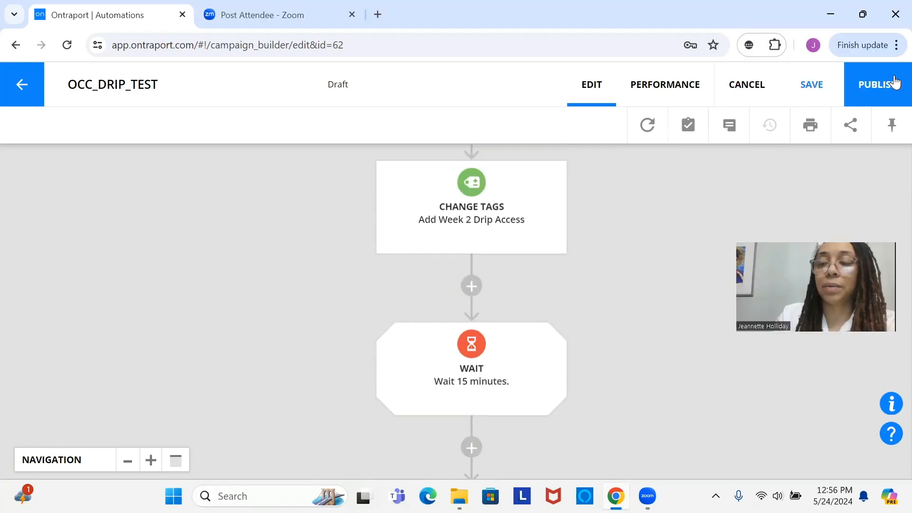
click(895, 83)
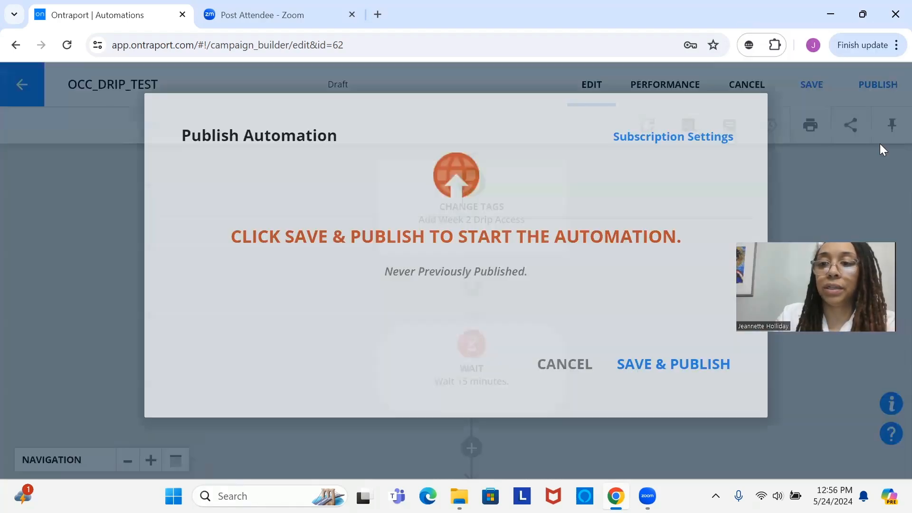
click(666, 380)
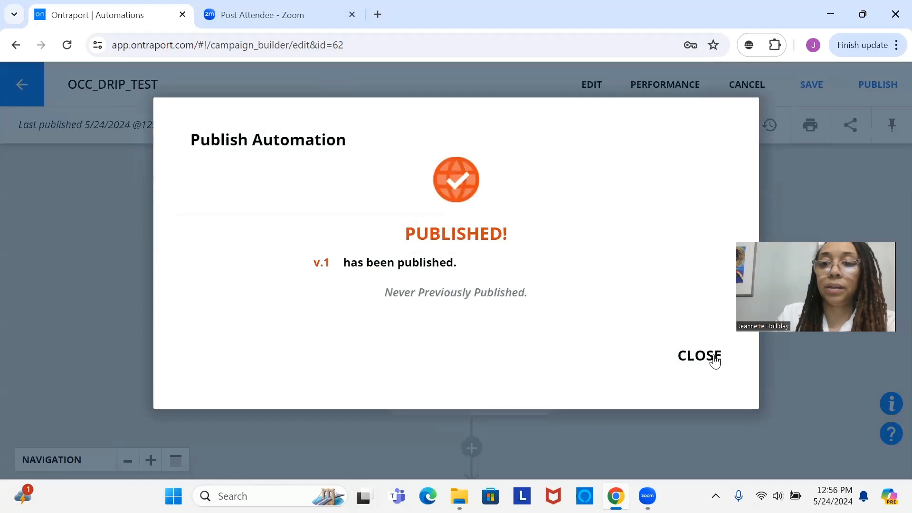
click(712, 360)
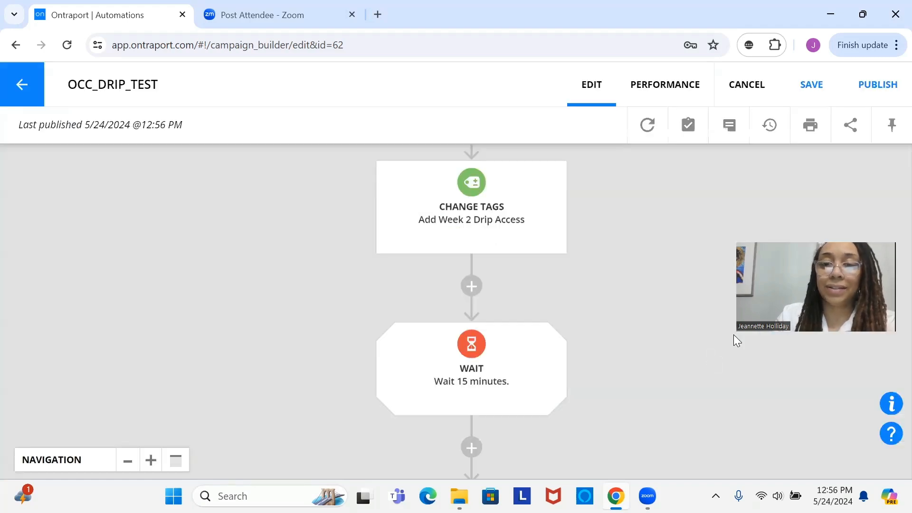
drag(733, 334, 745, 124)
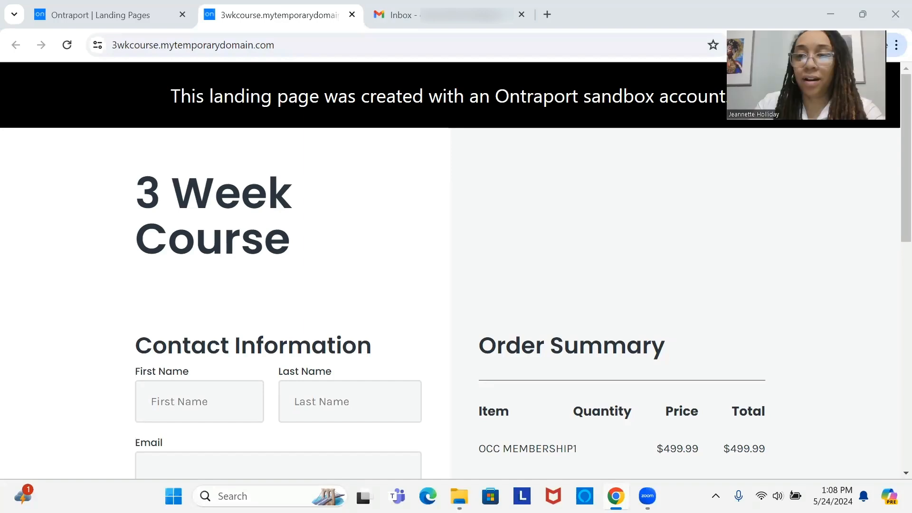
Step: Review the 3 Week Course order form and submit the completed form to purchase the OCC MEMBERSHIP product
scroll(892, 227, down, 2)
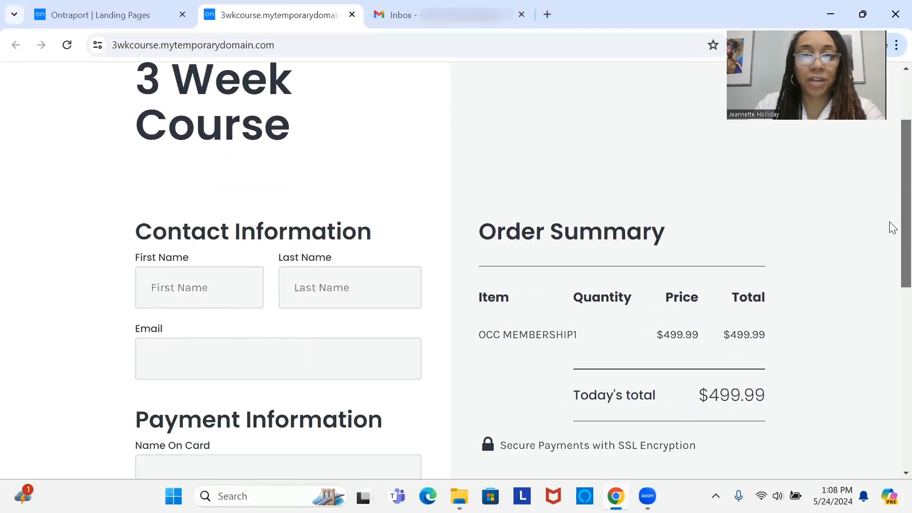
scroll(892, 227, down, 8)
scroll(889, 443, up, 8)
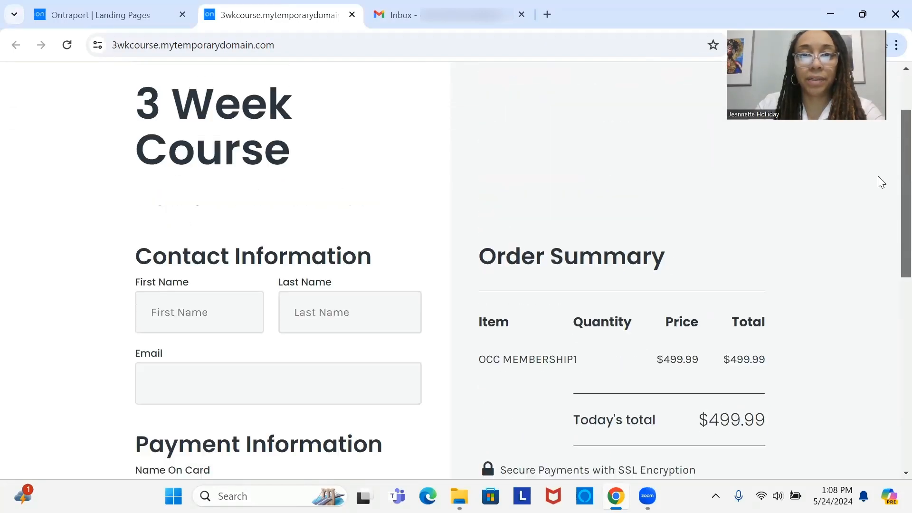
scroll(877, 238, down, 3)
scroll(875, 221, up, 1)
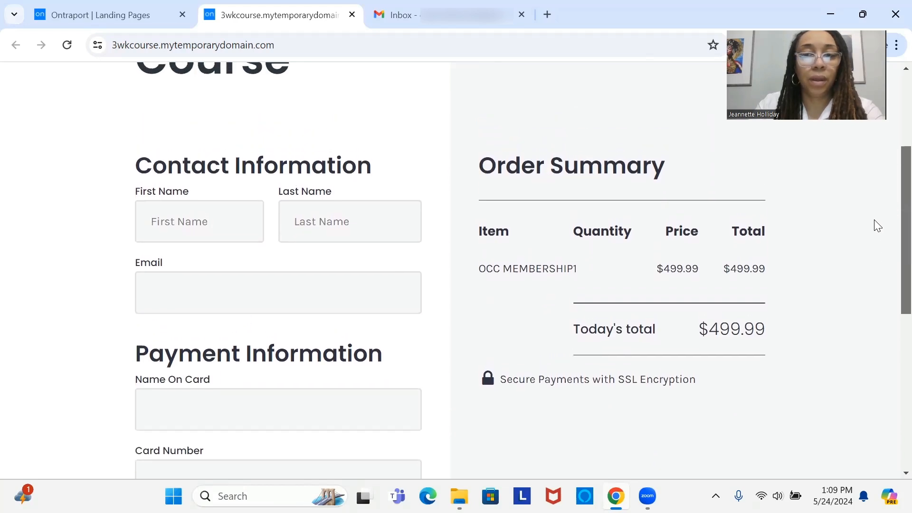
scroll(874, 220, up, 1)
scroll(873, 219, down, 1)
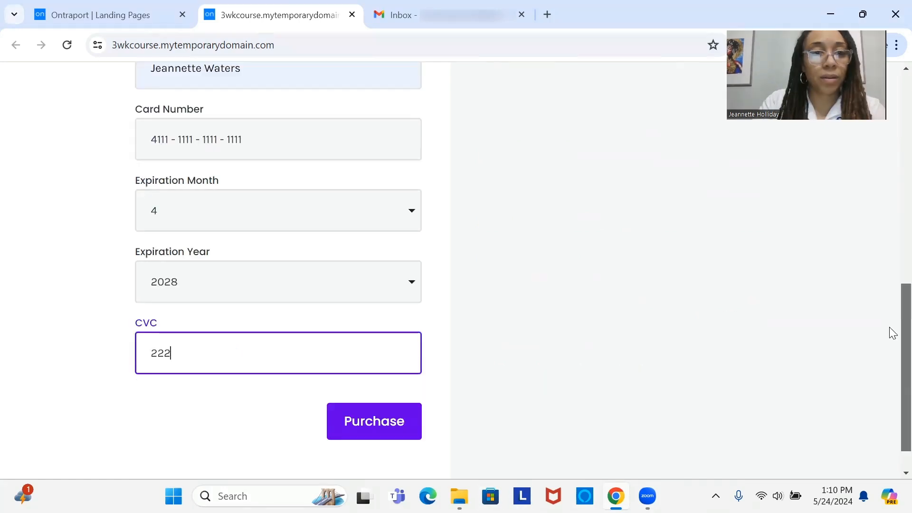
click(359, 418)
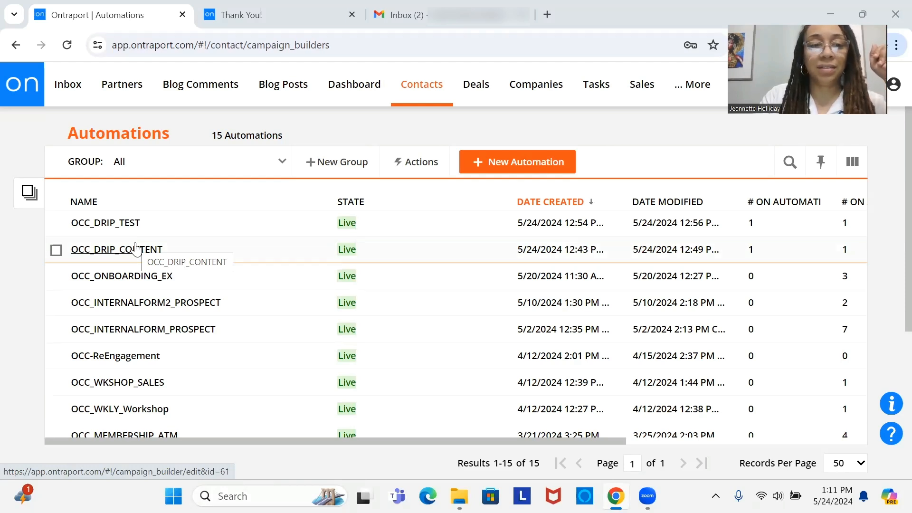
Step: Open the performance view of the OCC_DRIP_TEST automation and collapse its navigation map
click(57, 224)
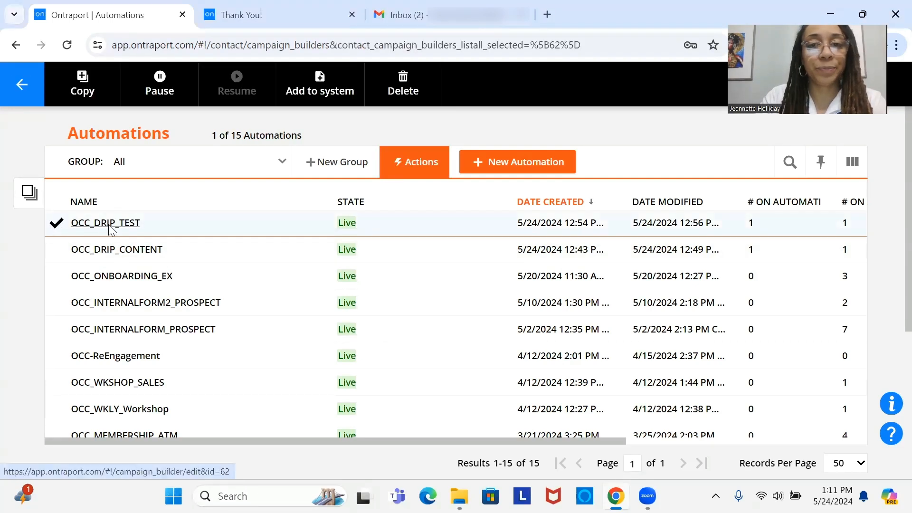
click(111, 227)
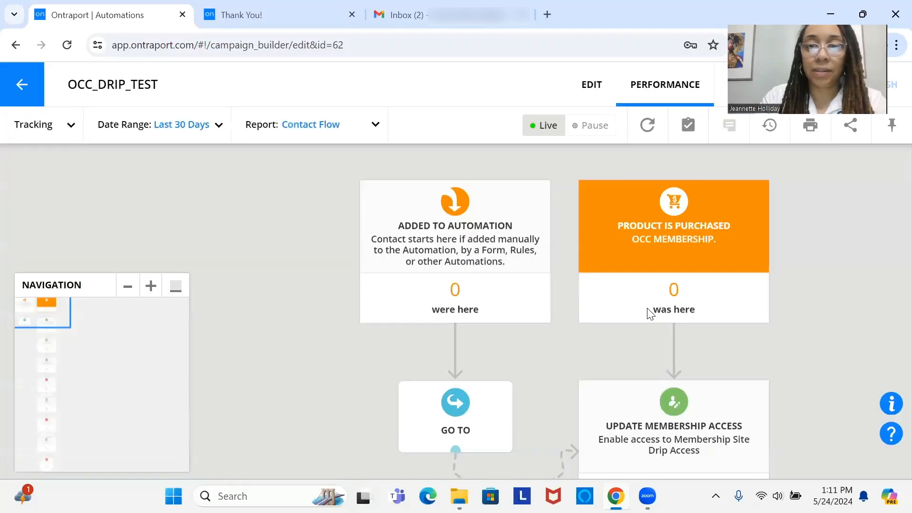
drag(587, 260, 551, 222)
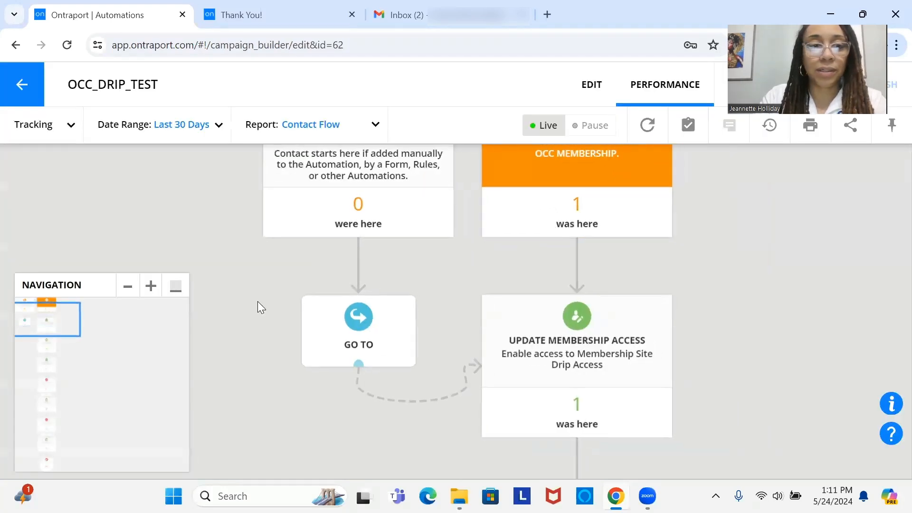
click(175, 287)
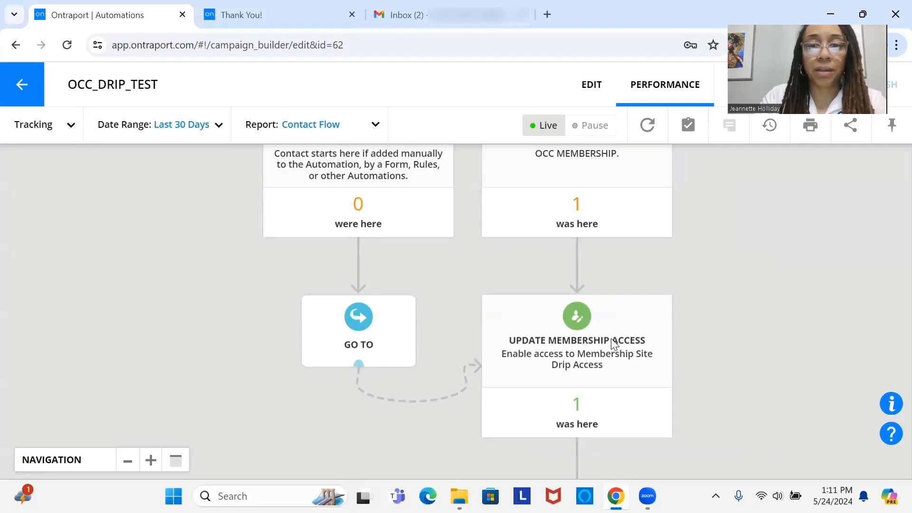
Step: Examine the contact flow from the membership access update through the Week 1 tag, welcome email and 15-minute wait to the Week 2 tag
drag(611, 338, 605, 171)
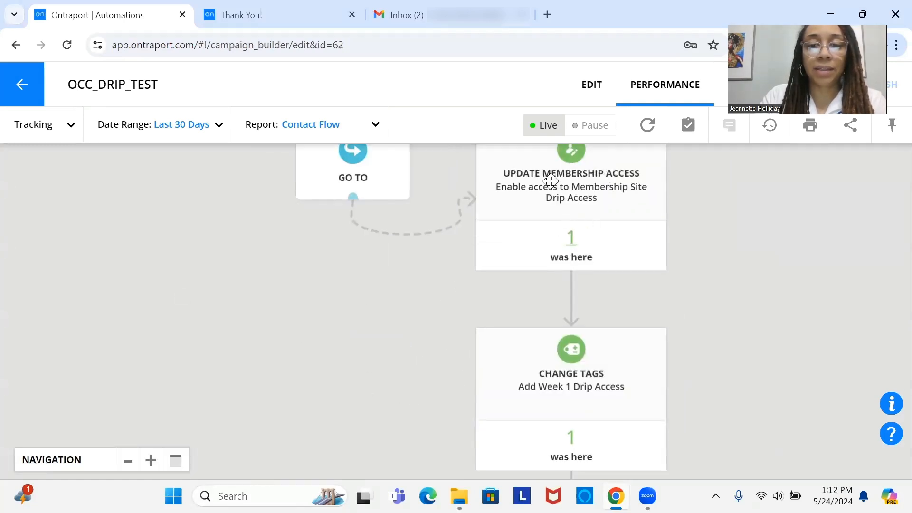
drag(551, 181, 546, 156)
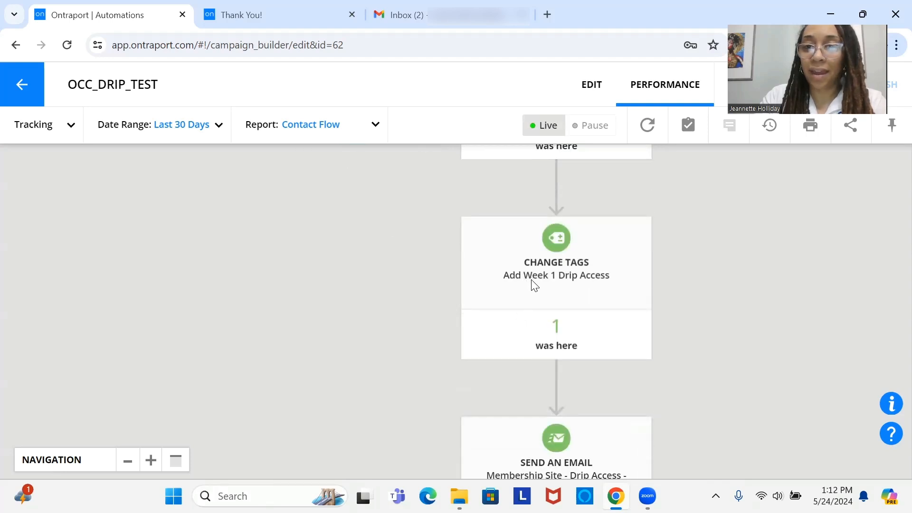
drag(529, 228, 529, 173)
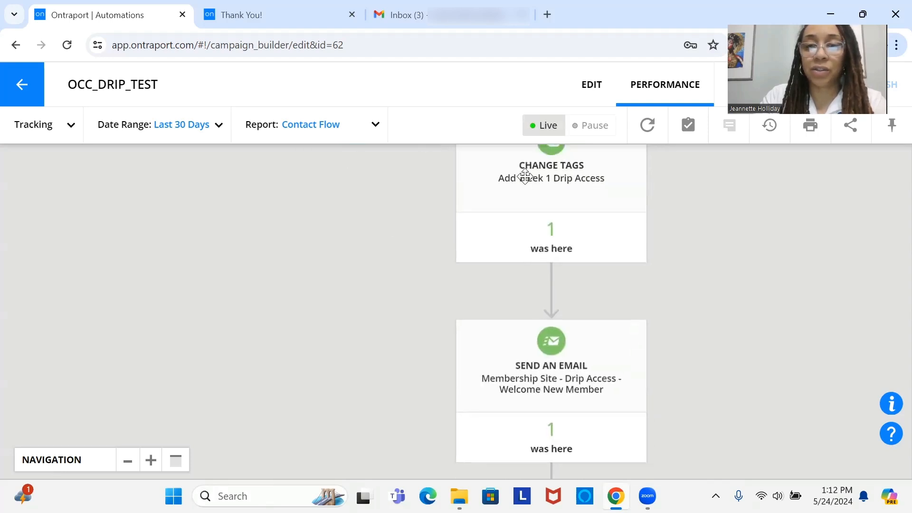
drag(482, 376, 477, 249)
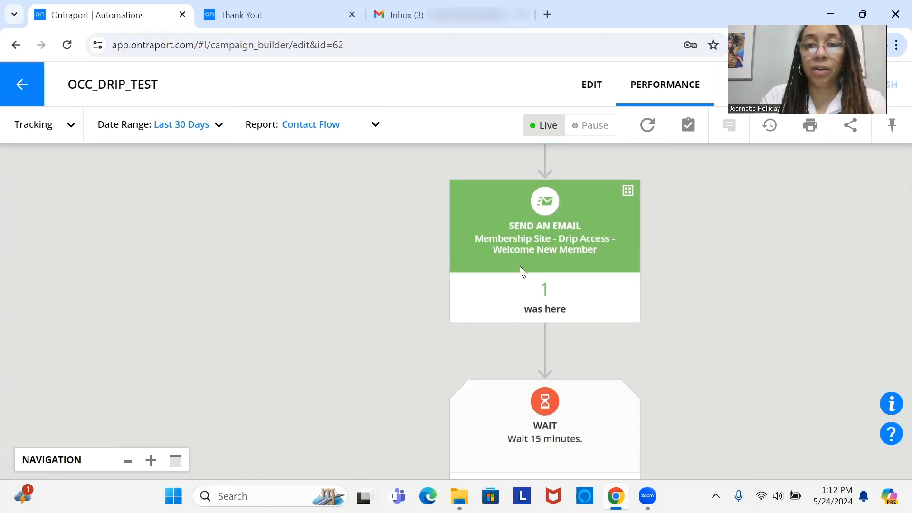
drag(506, 314, 488, 124)
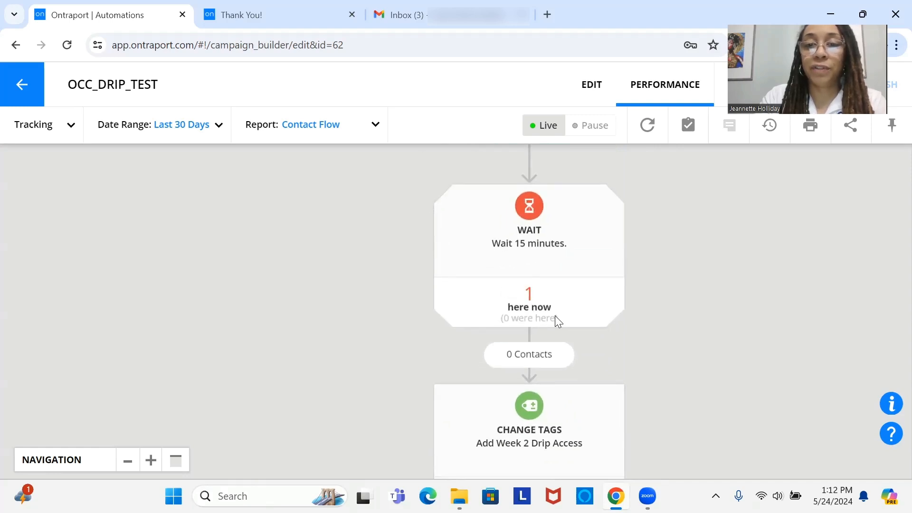
drag(554, 289, 551, 213)
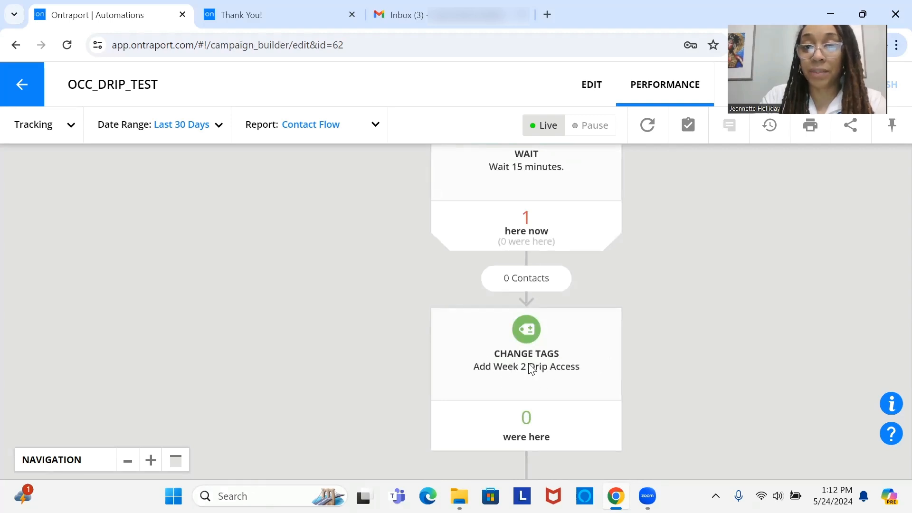
drag(531, 368, 549, 257)
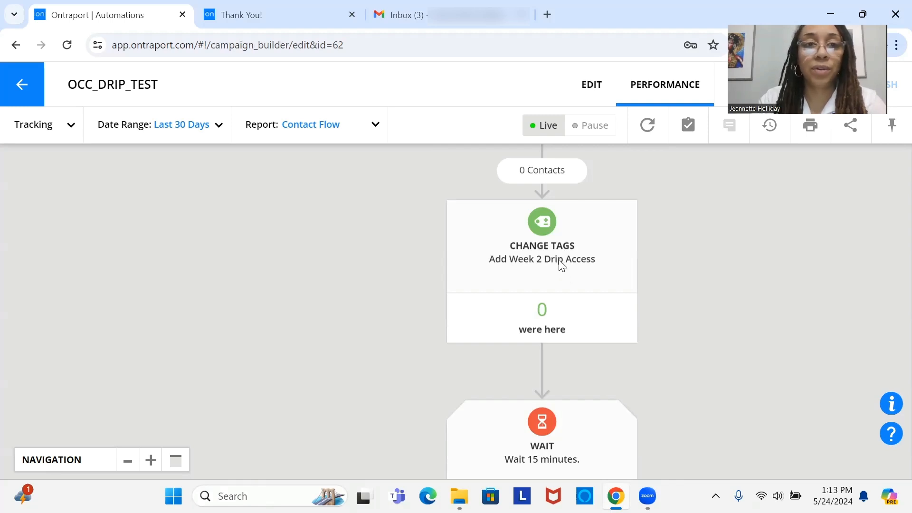
scroll(562, 265, up, 5)
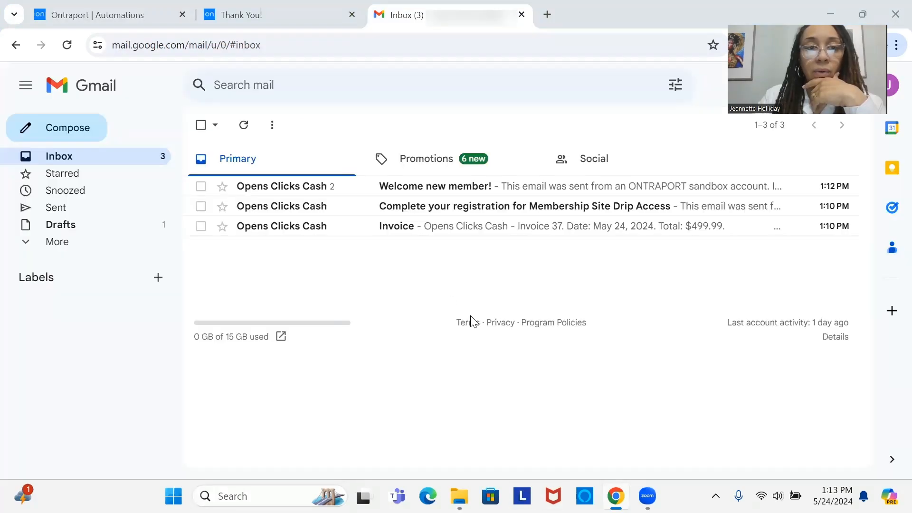
Step: In the Gmail inbox, view and delete the Invoice email, and read the membership site registration email
click(454, 225)
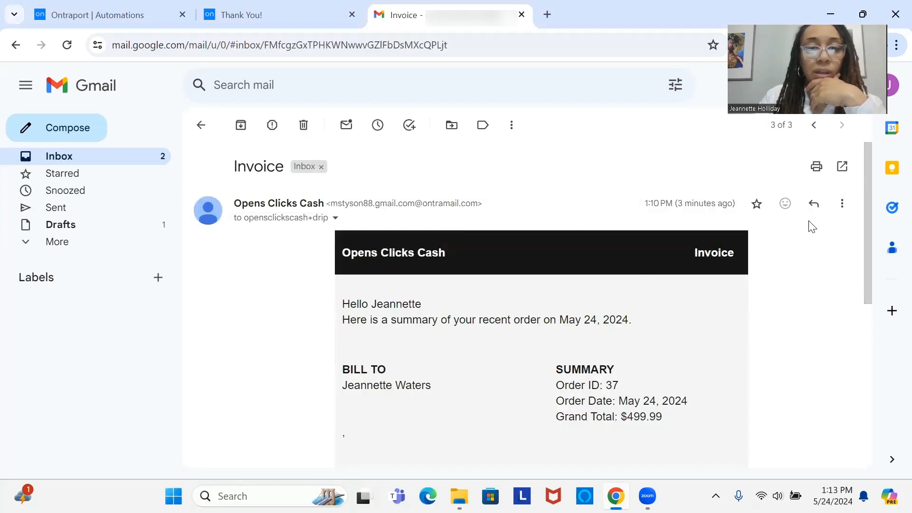
click(304, 126)
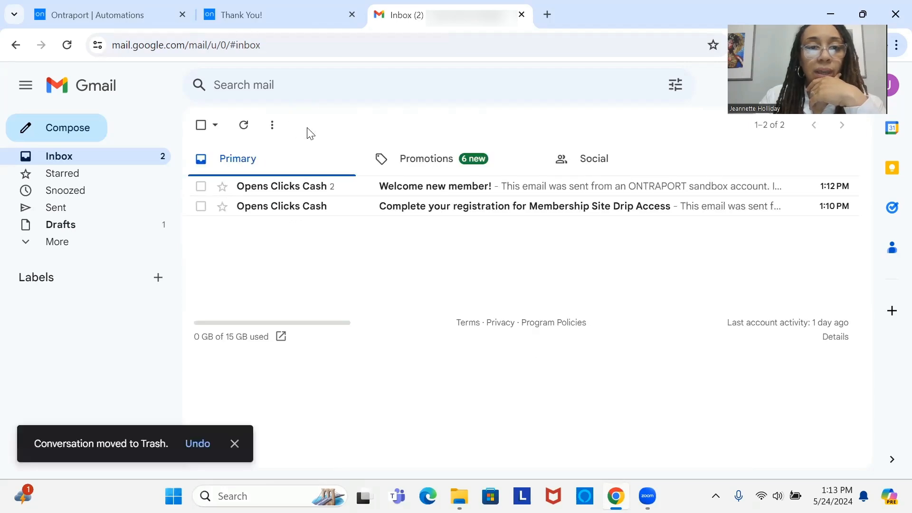
click(345, 201)
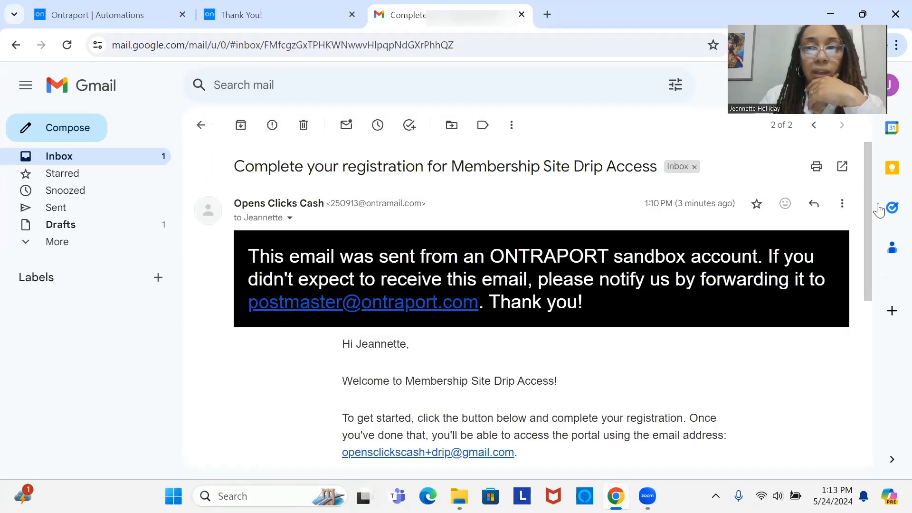
drag(871, 203, 884, 289)
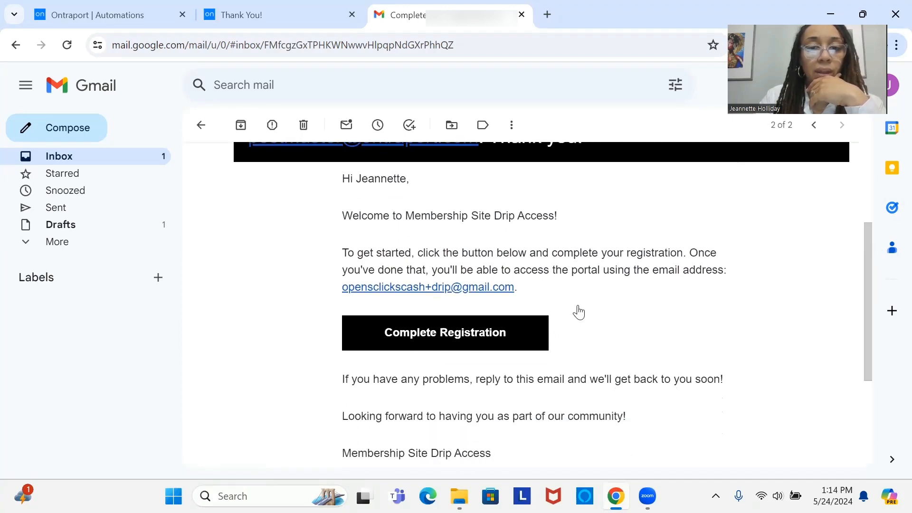
click(145, 165)
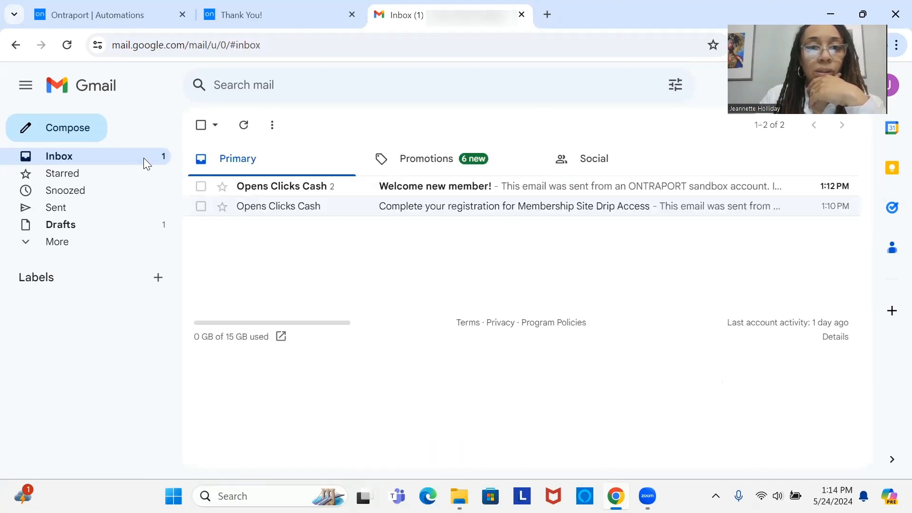
Step: Read the "Welcome new member!" email conversation and return to the inbox
click(458, 186)
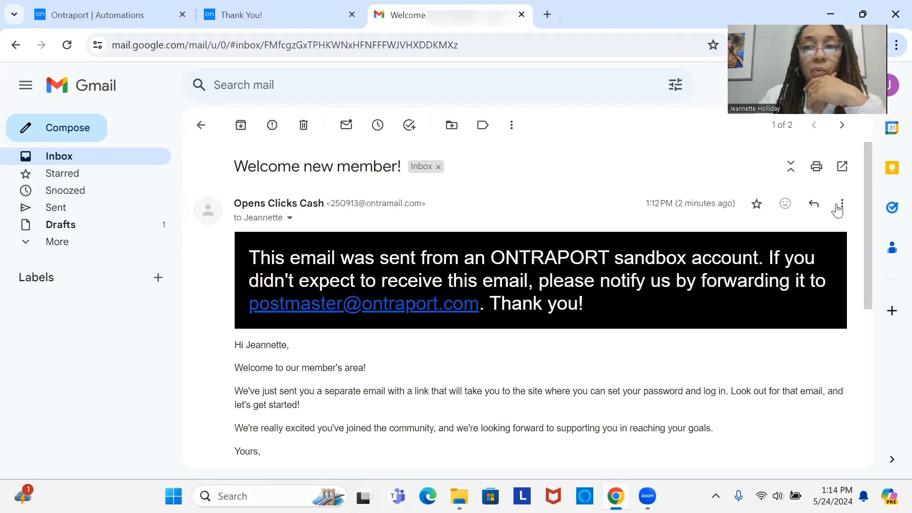
mouse_move(868, 175)
mouse_down()
mouse_move(877, 268)
mouse_move(862, 180)
mouse_up()
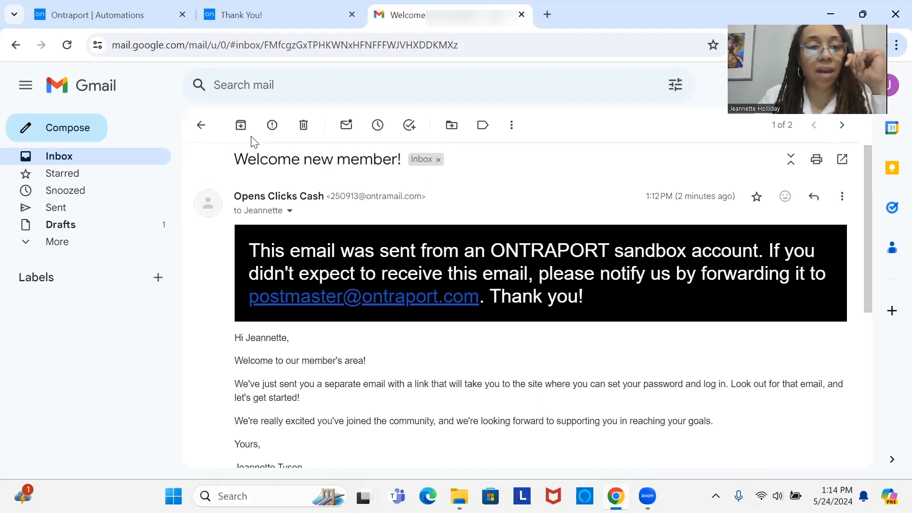
click(200, 129)
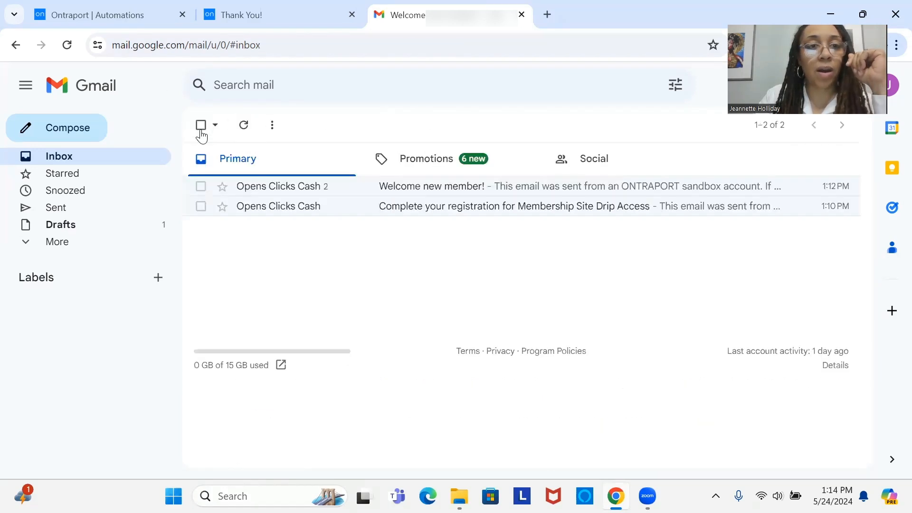
click(485, 197)
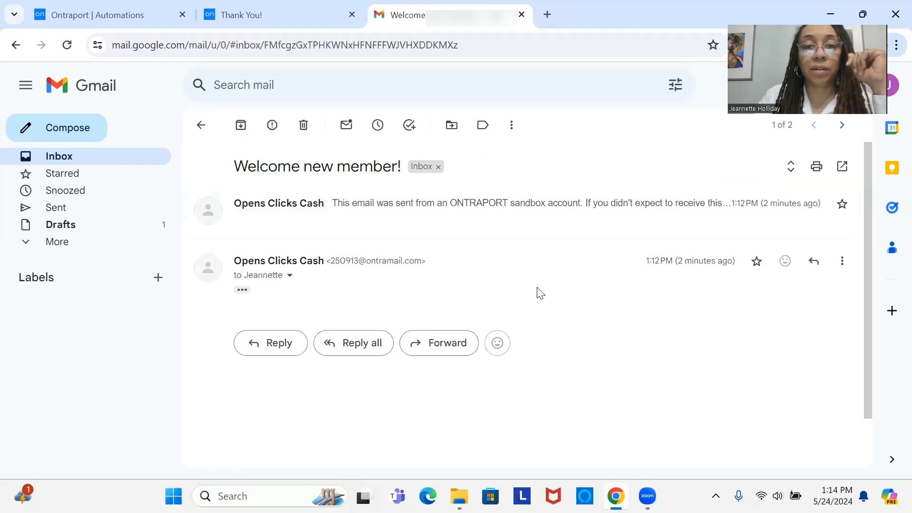
click(137, 166)
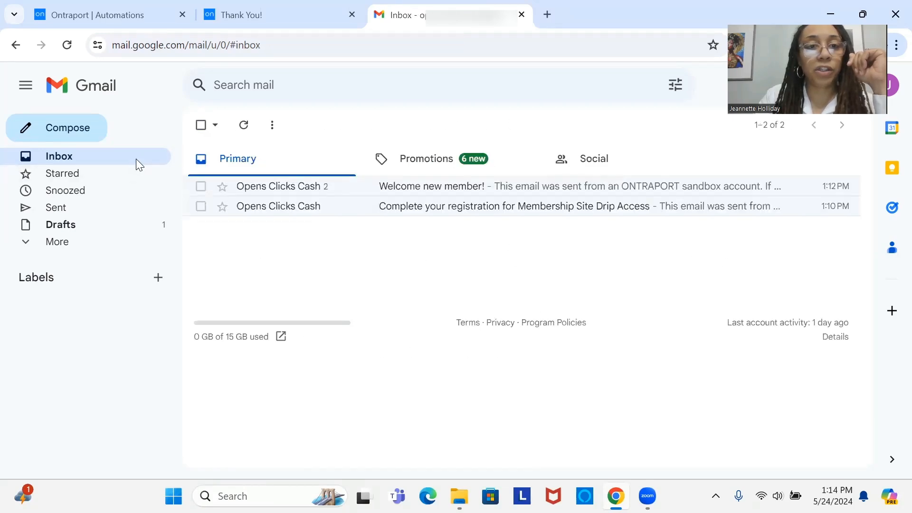
Step: Reopen the "Complete your registration for Membership Site Drip Access" email and follow its registration link
click(425, 209)
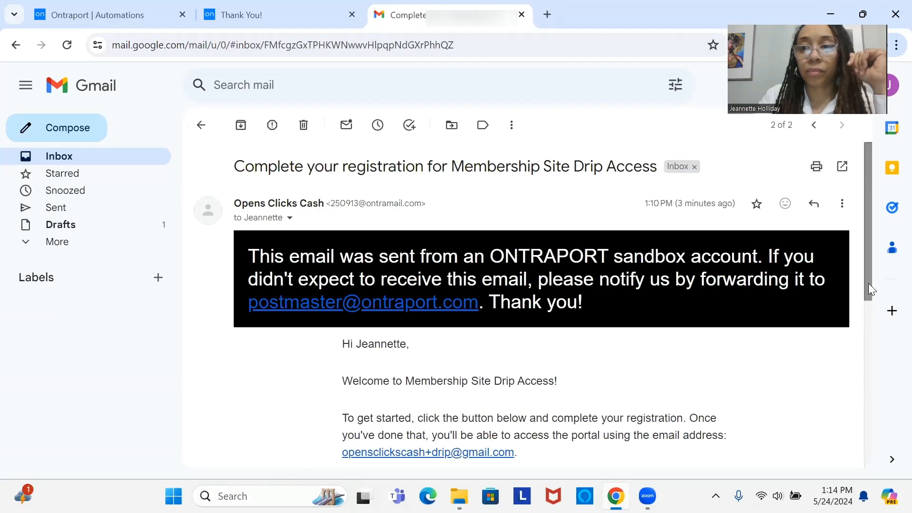
scroll(869, 281, down, 1)
scroll(883, 349, down, 2)
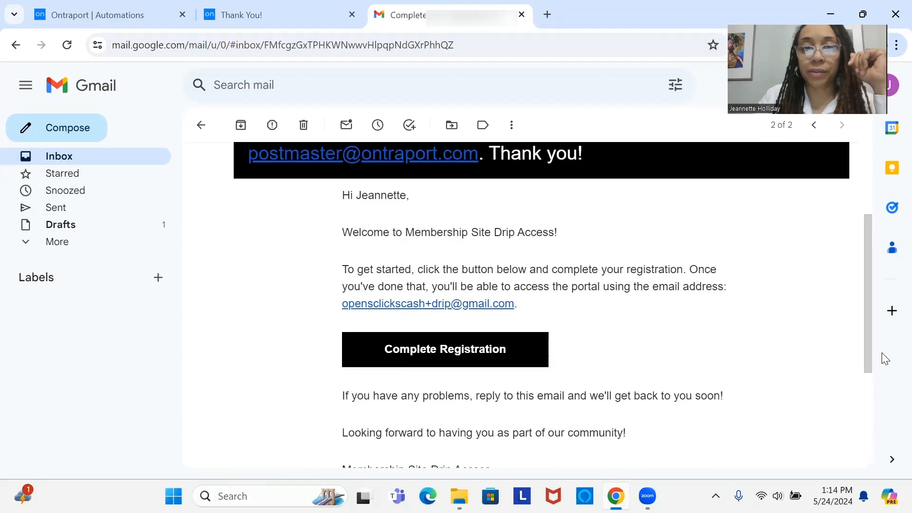
click(483, 339)
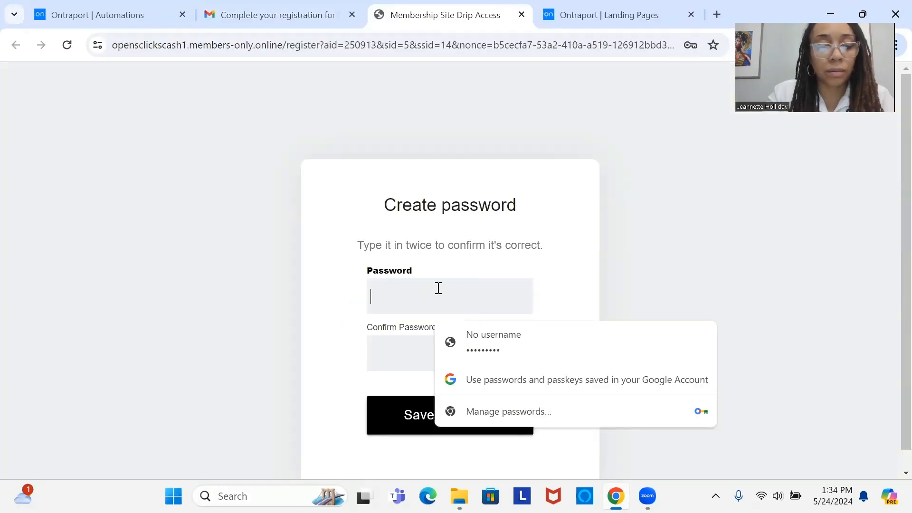
Step: Create and confirm the member account password, save it, and dismiss the browser's offer to update the stored password
text(•••••••••)
click(447, 352)
text(•••••••••)
click(466, 415)
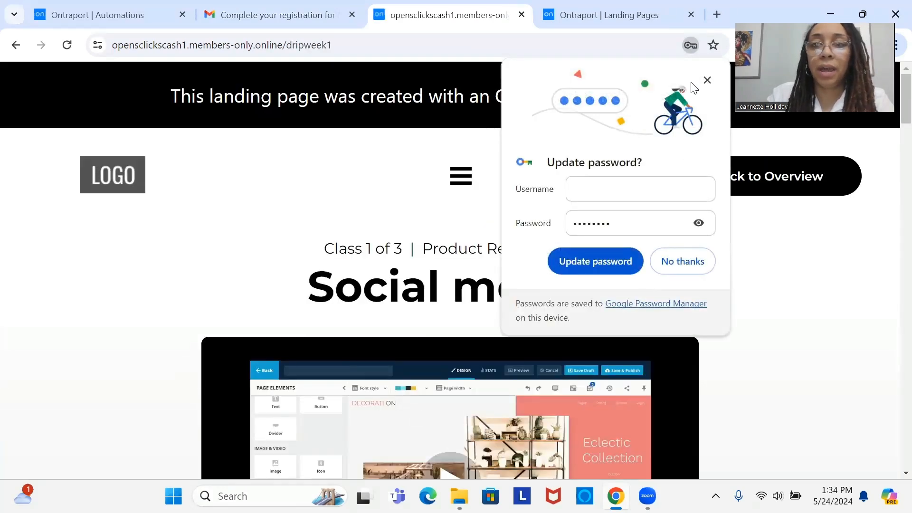
click(707, 80)
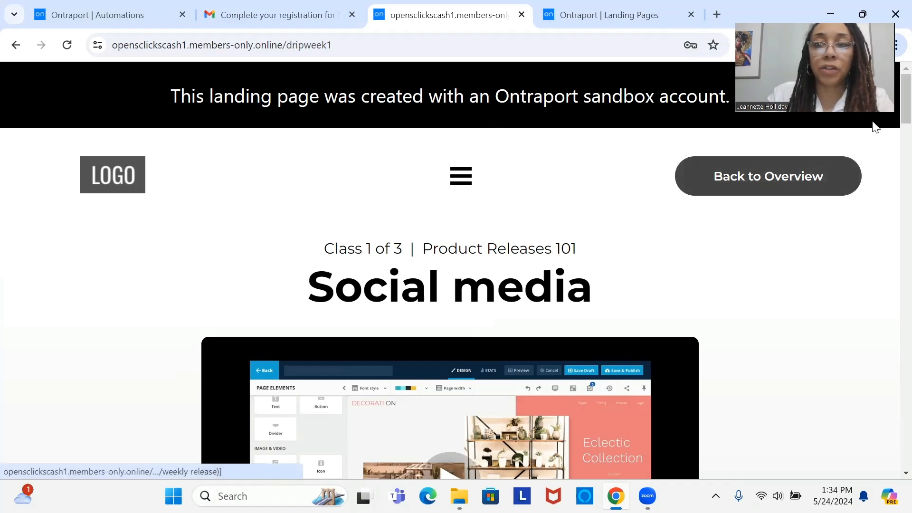
Step: Try to open the Week 2 page from the Week 1 page's site navigation and check the resulting page address
click(460, 178)
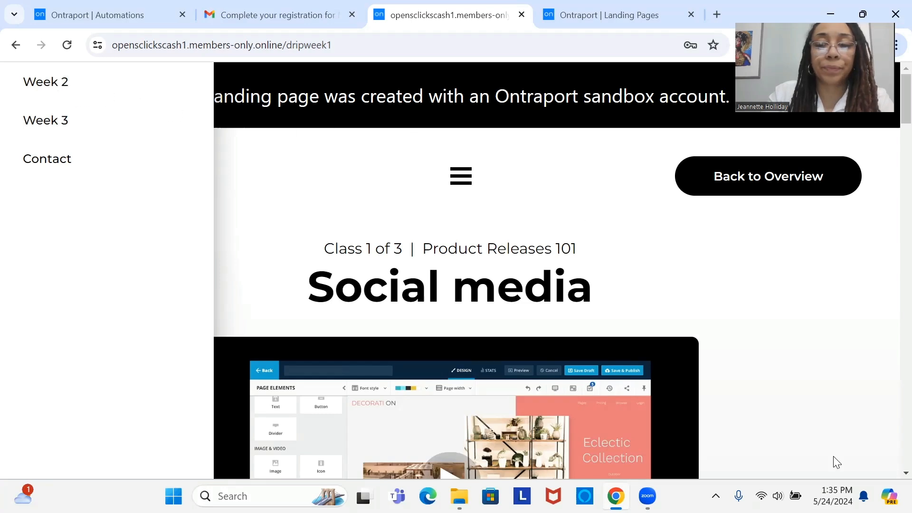
click(63, 84)
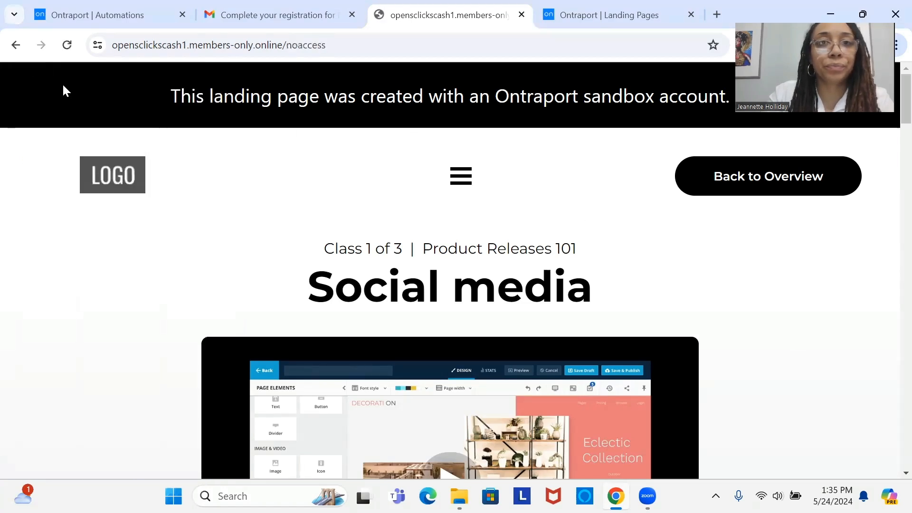
drag(355, 50, 332, 53)
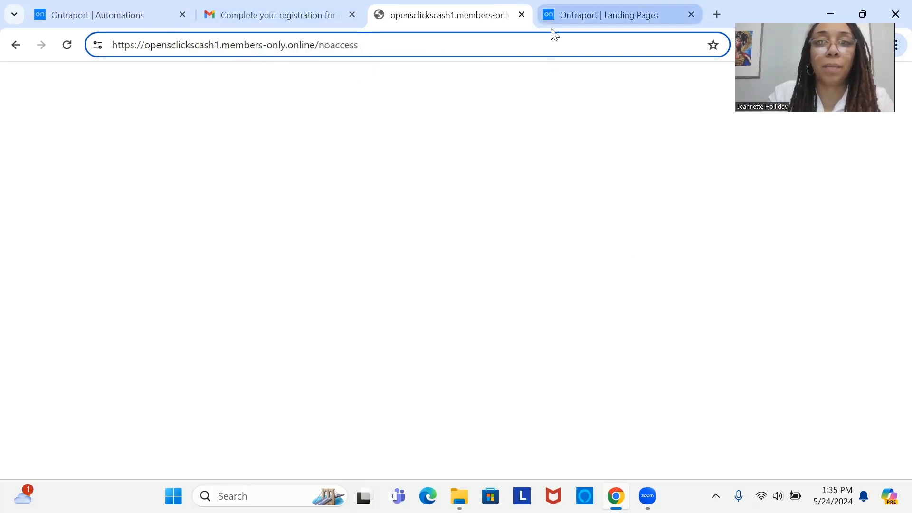
Step: Close the no-access page and check OCC_DRIP_TEST's contact flow at the Week 2 Drip Access tag and its neighbouring 15-minute waits
click(522, 15)
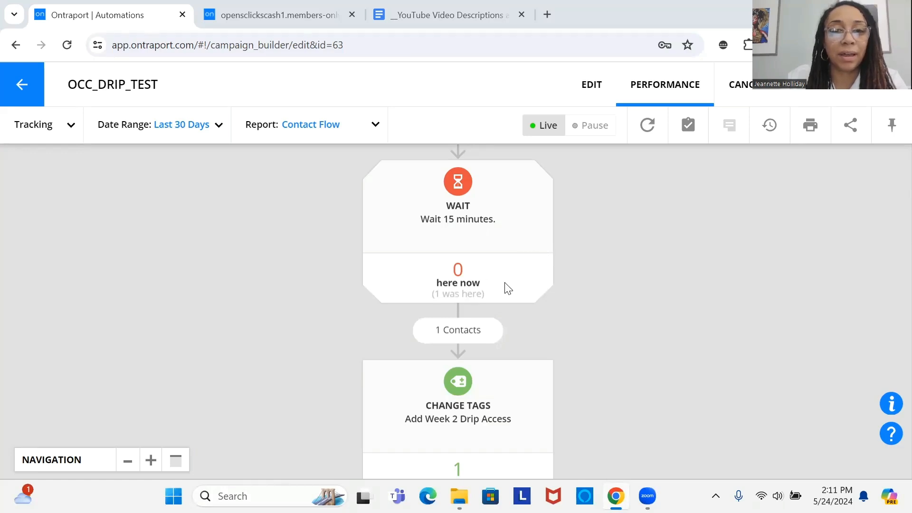
drag(508, 288, 497, 179)
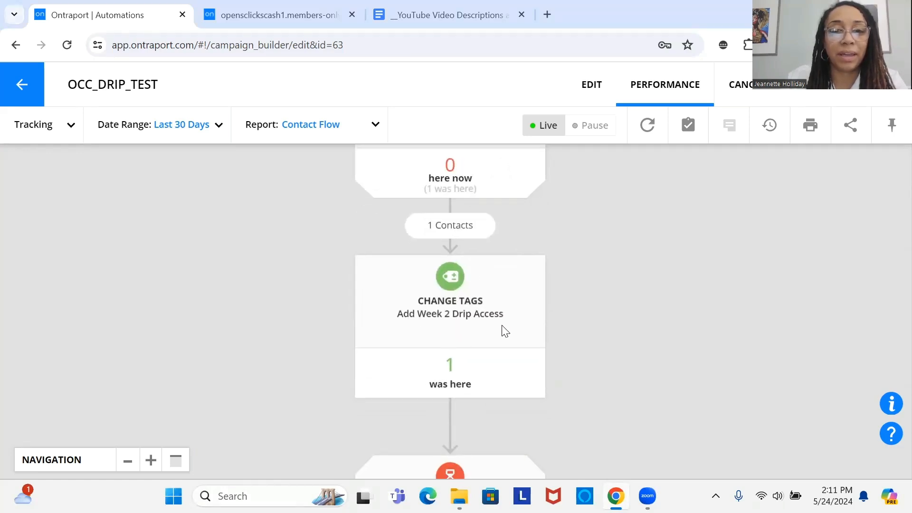
drag(505, 331, 497, 236)
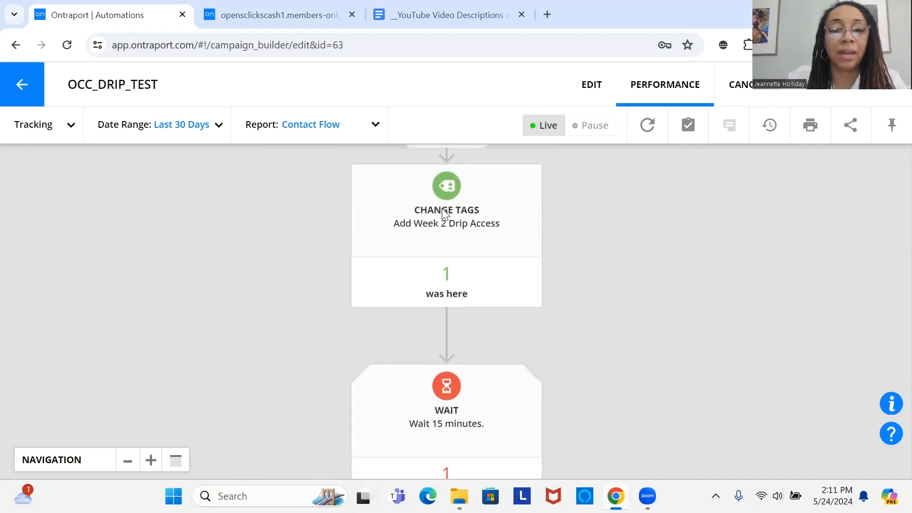
drag(454, 390, 451, 187)
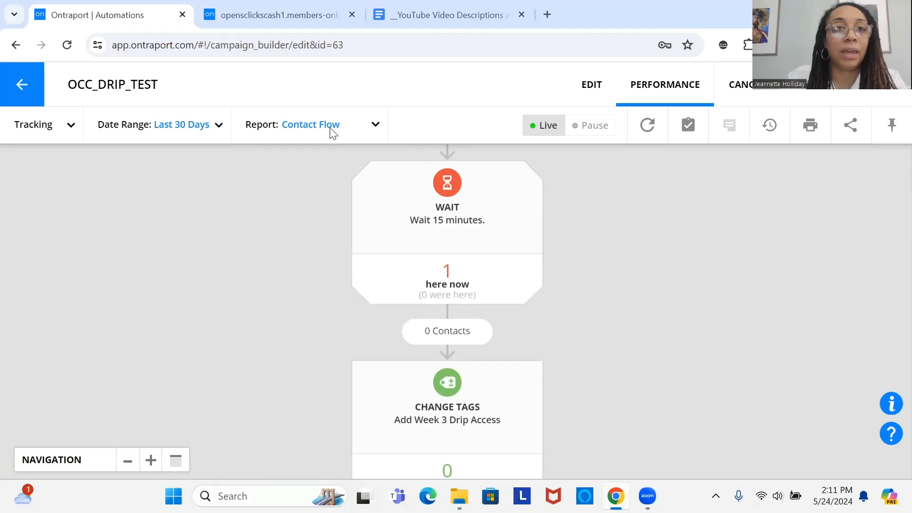
Step: Test member access by opening the Week 2 page from the Week 1 page's site navigation
click(282, 10)
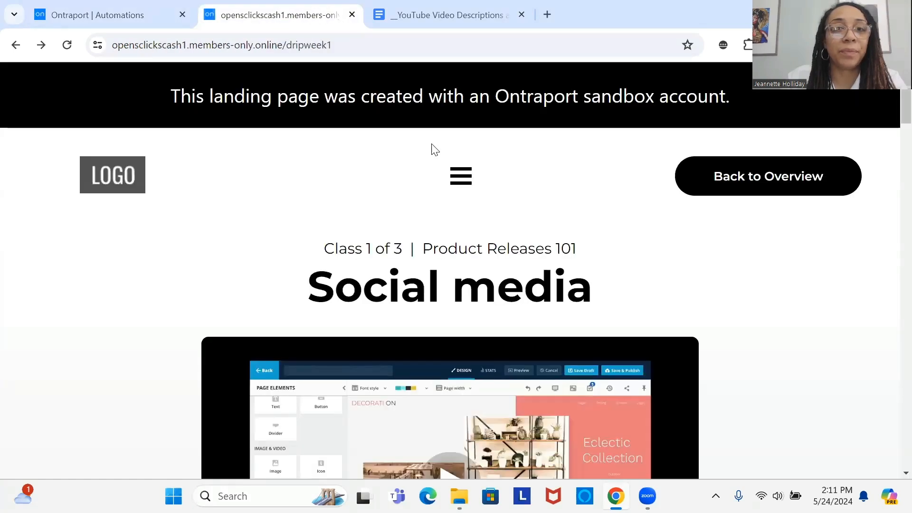
click(463, 177)
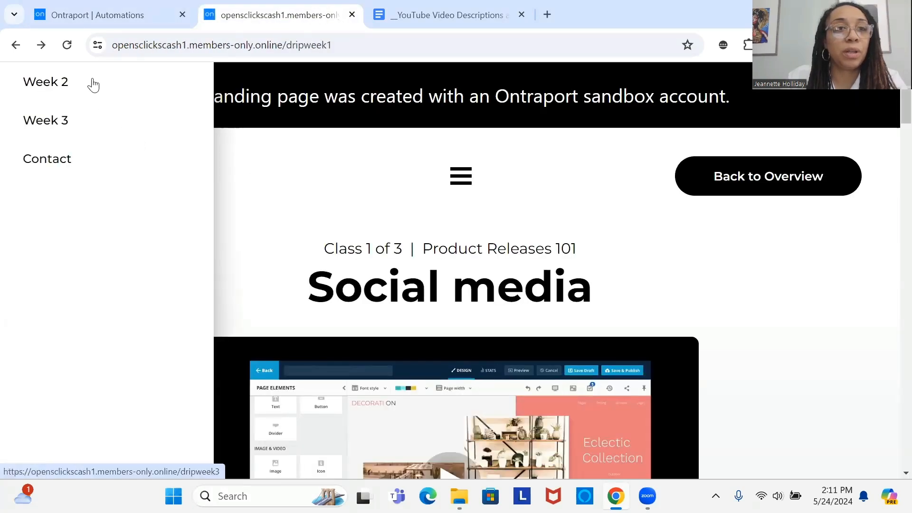
click(67, 85)
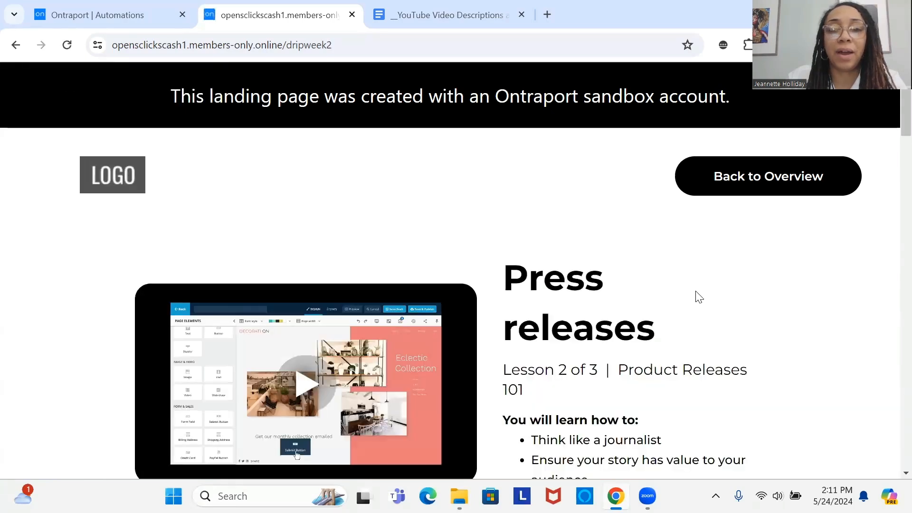
Step: Return to the OCC_DRIP_TEST automation and check the contact flow from the last wait through the Week 3 Drip Access tag to the exit
click(82, 14)
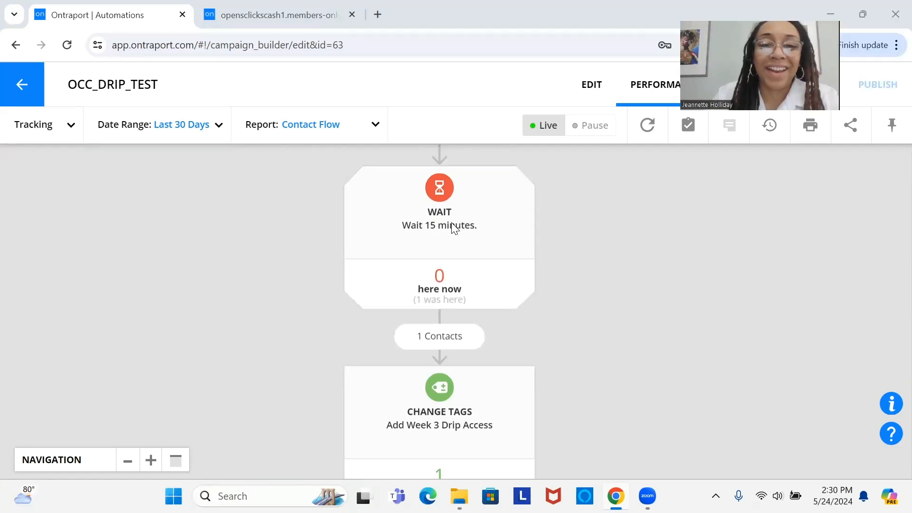
scroll(451, 266, down, 1)
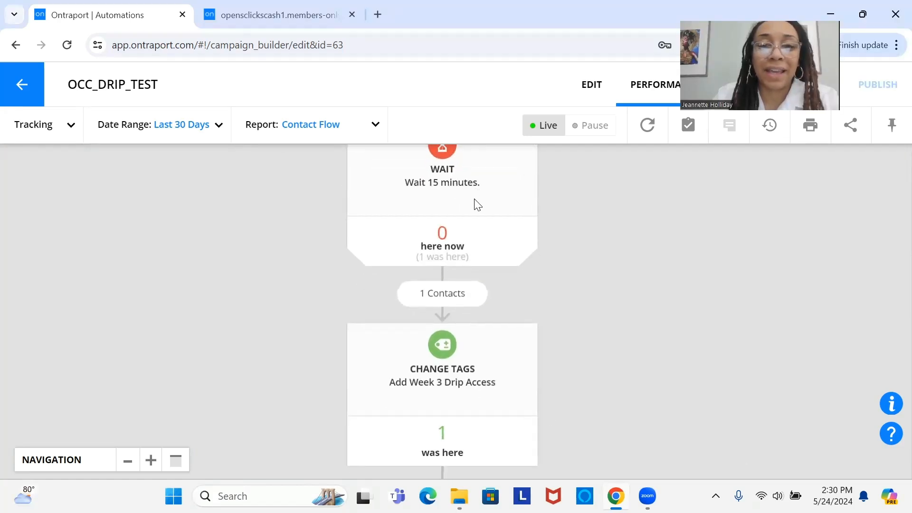
scroll(466, 280, down, 3)
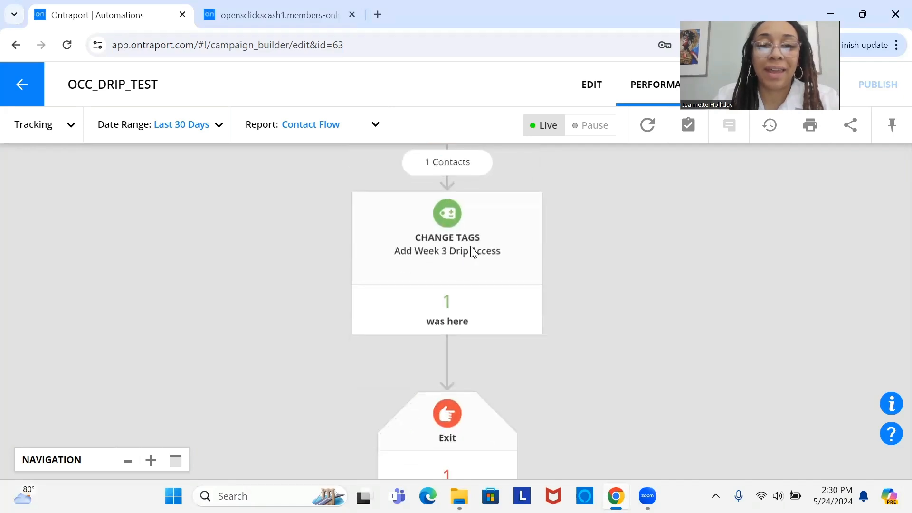
scroll(478, 214, down, 3)
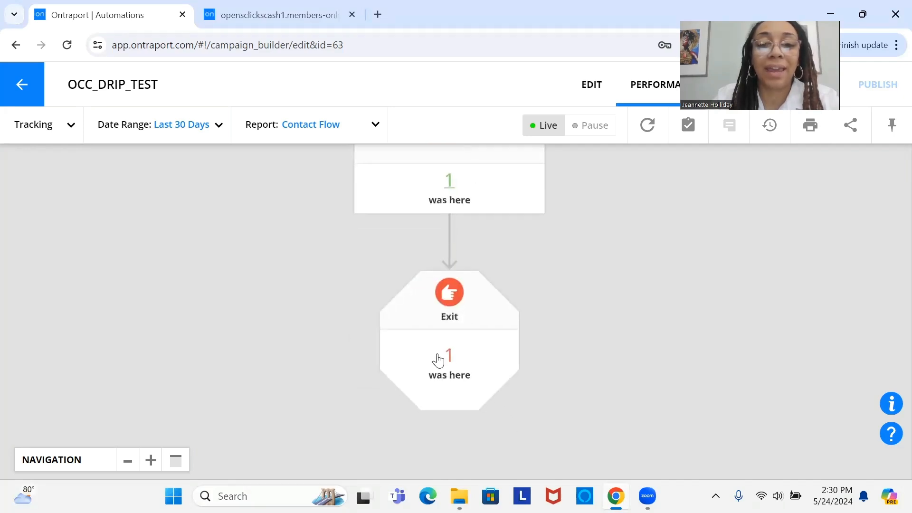
Step: Test member access by opening the Week 3 page from the Week 1 page's site navigation
click(247, 16)
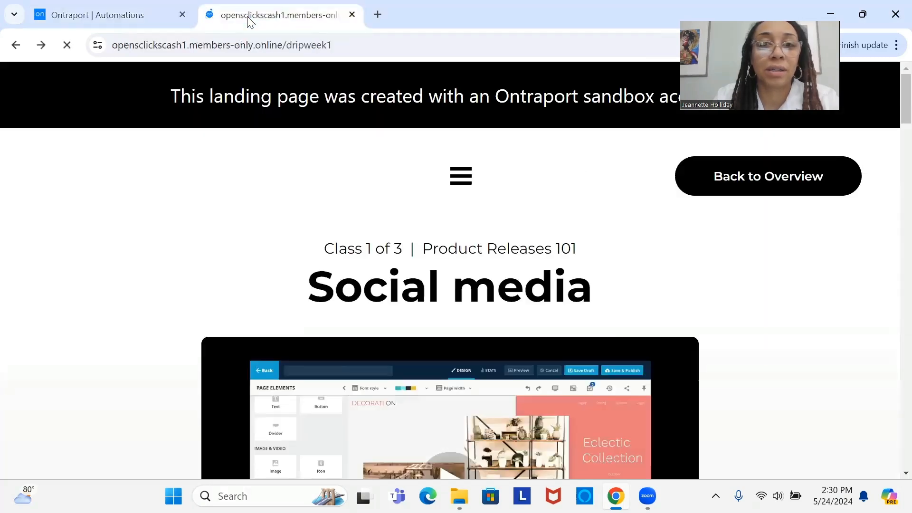
click(469, 180)
click(61, 118)
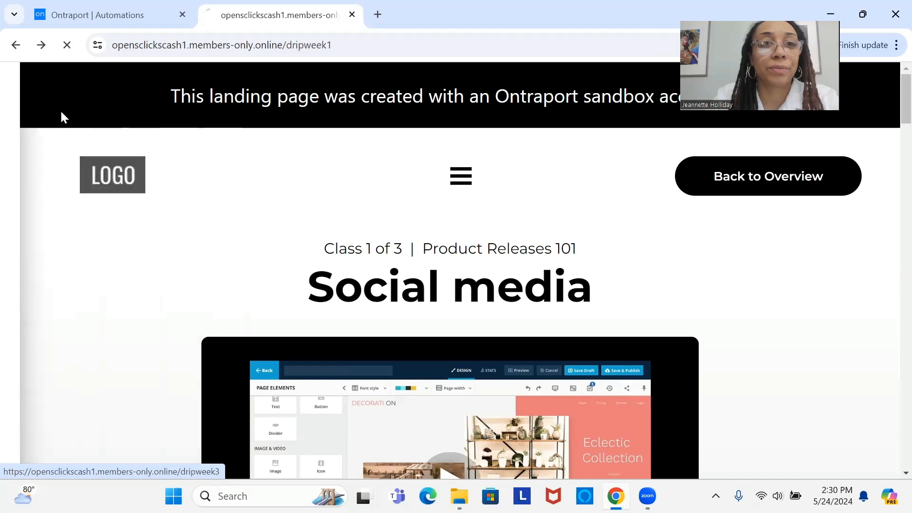